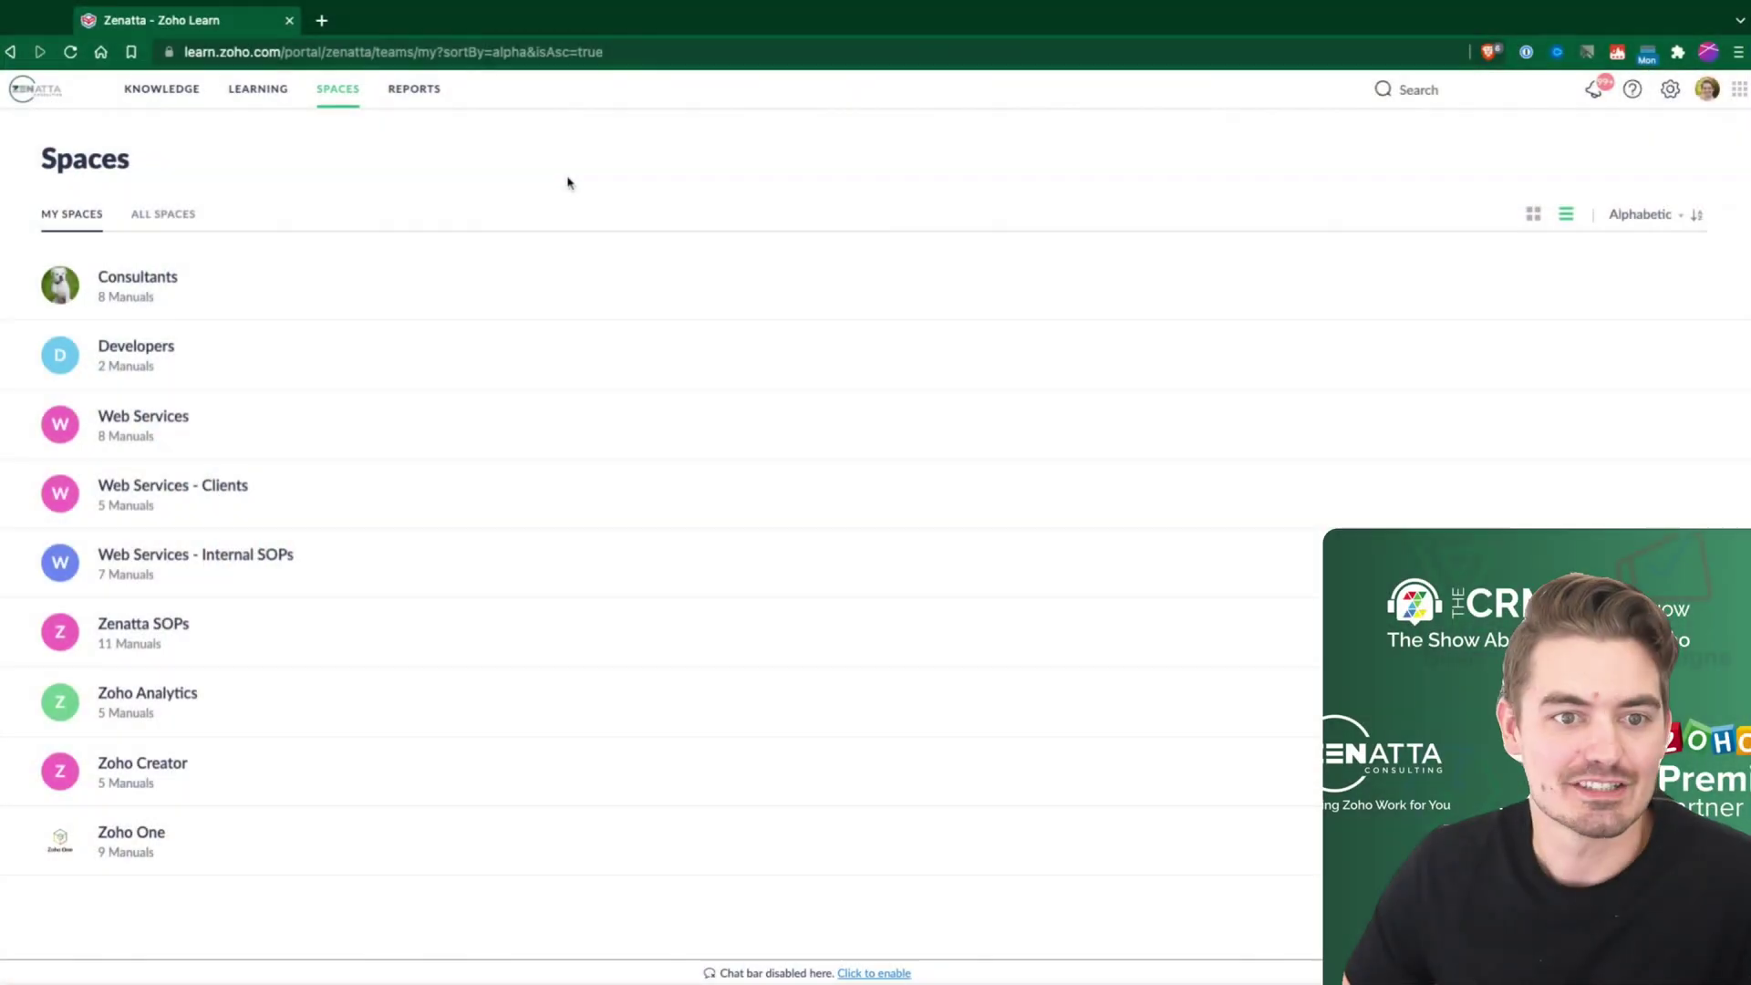
Check the shared manuals under Knowledge, then view the empty Bookmarks list
{"action": "left_click", "coordinate": [152, 98]}
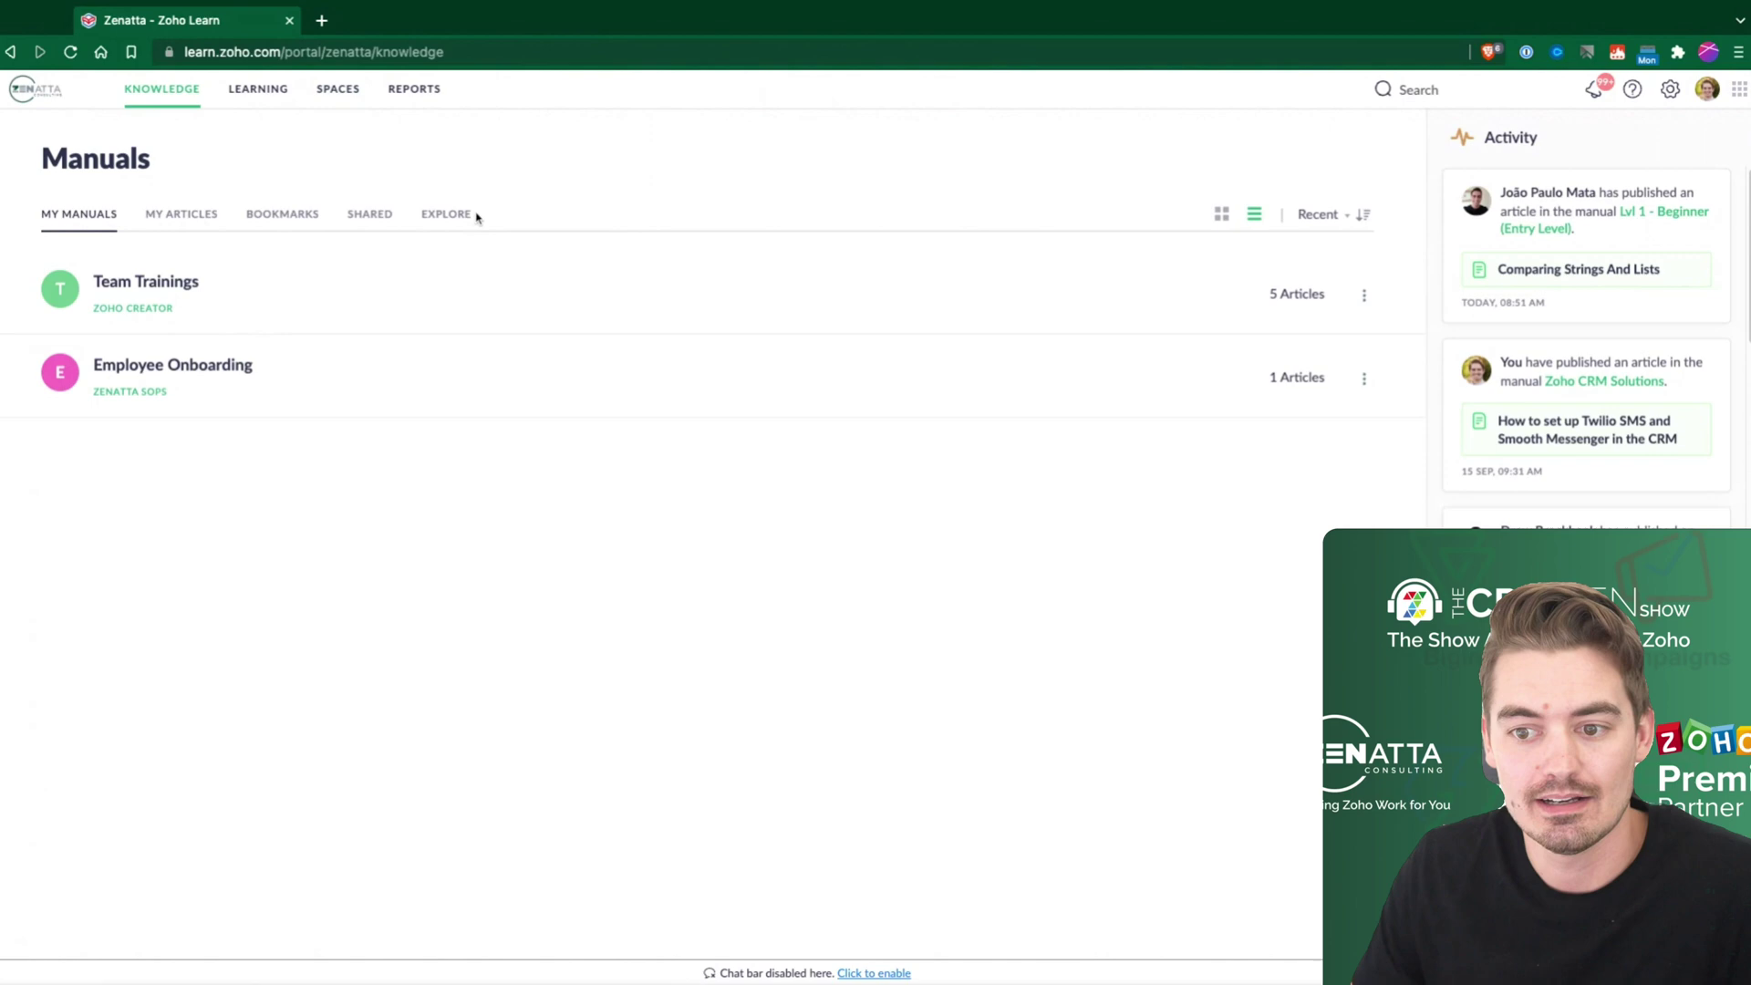
{"action": "left_click", "coordinate": [361, 223]}
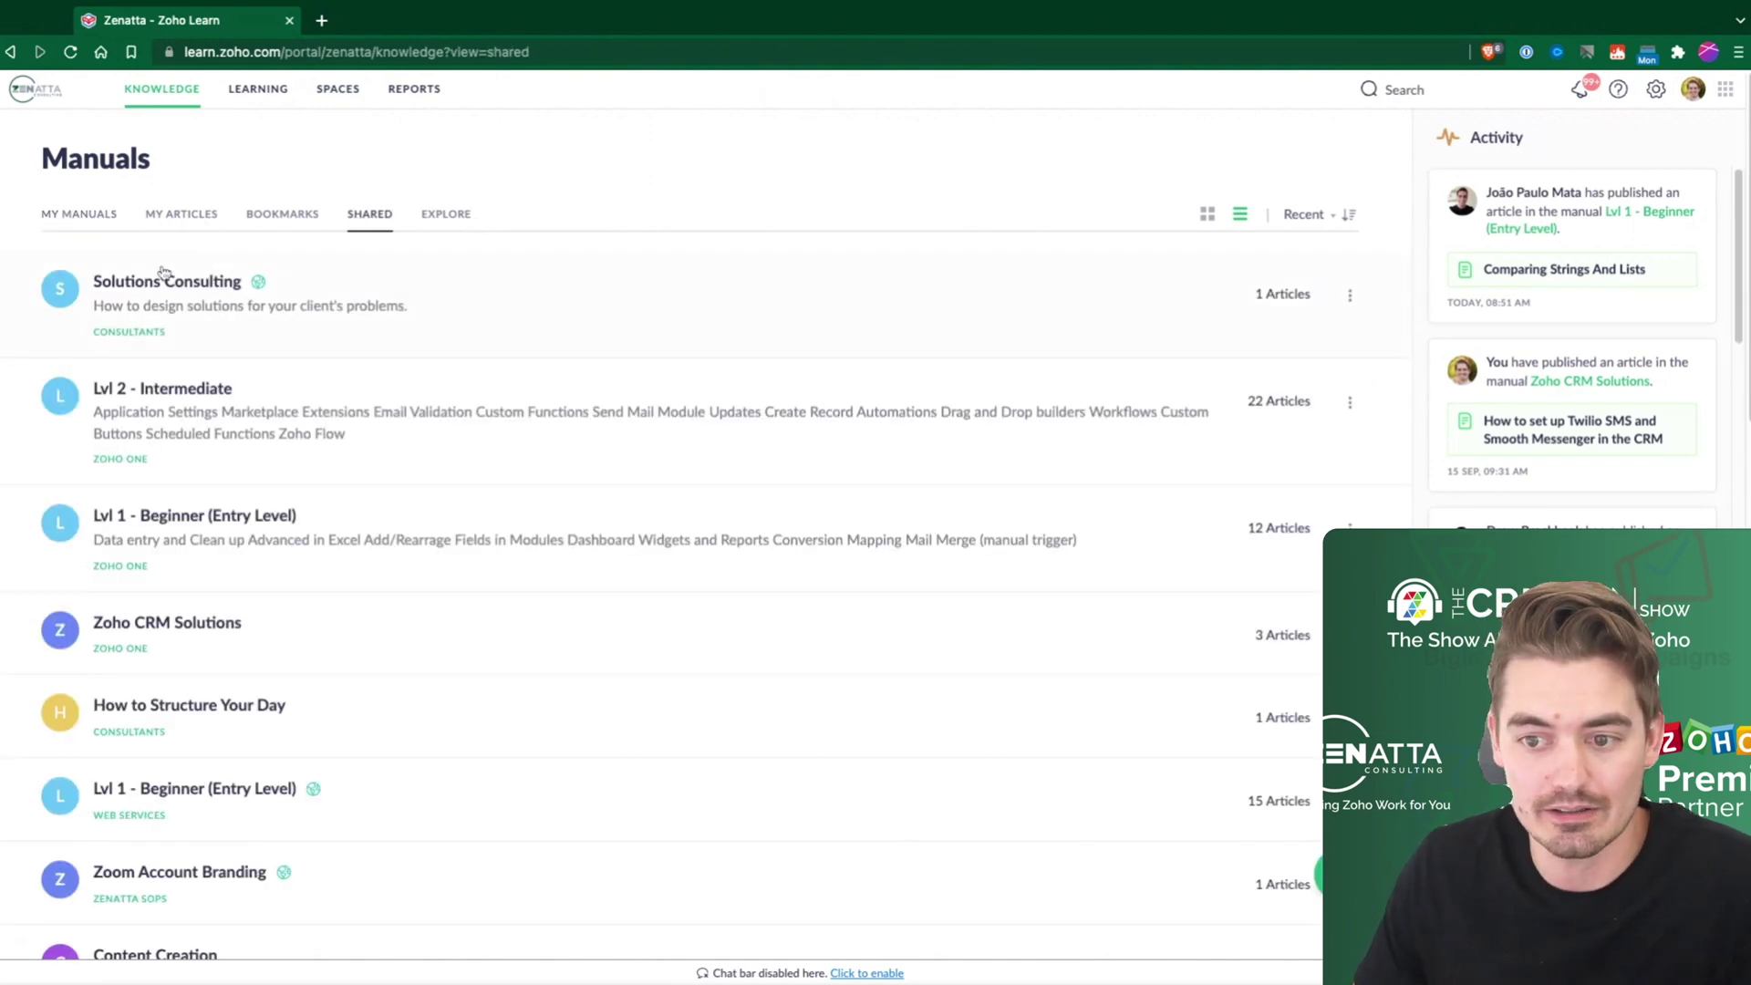
{"action": "left_click", "coordinate": [303, 219]}
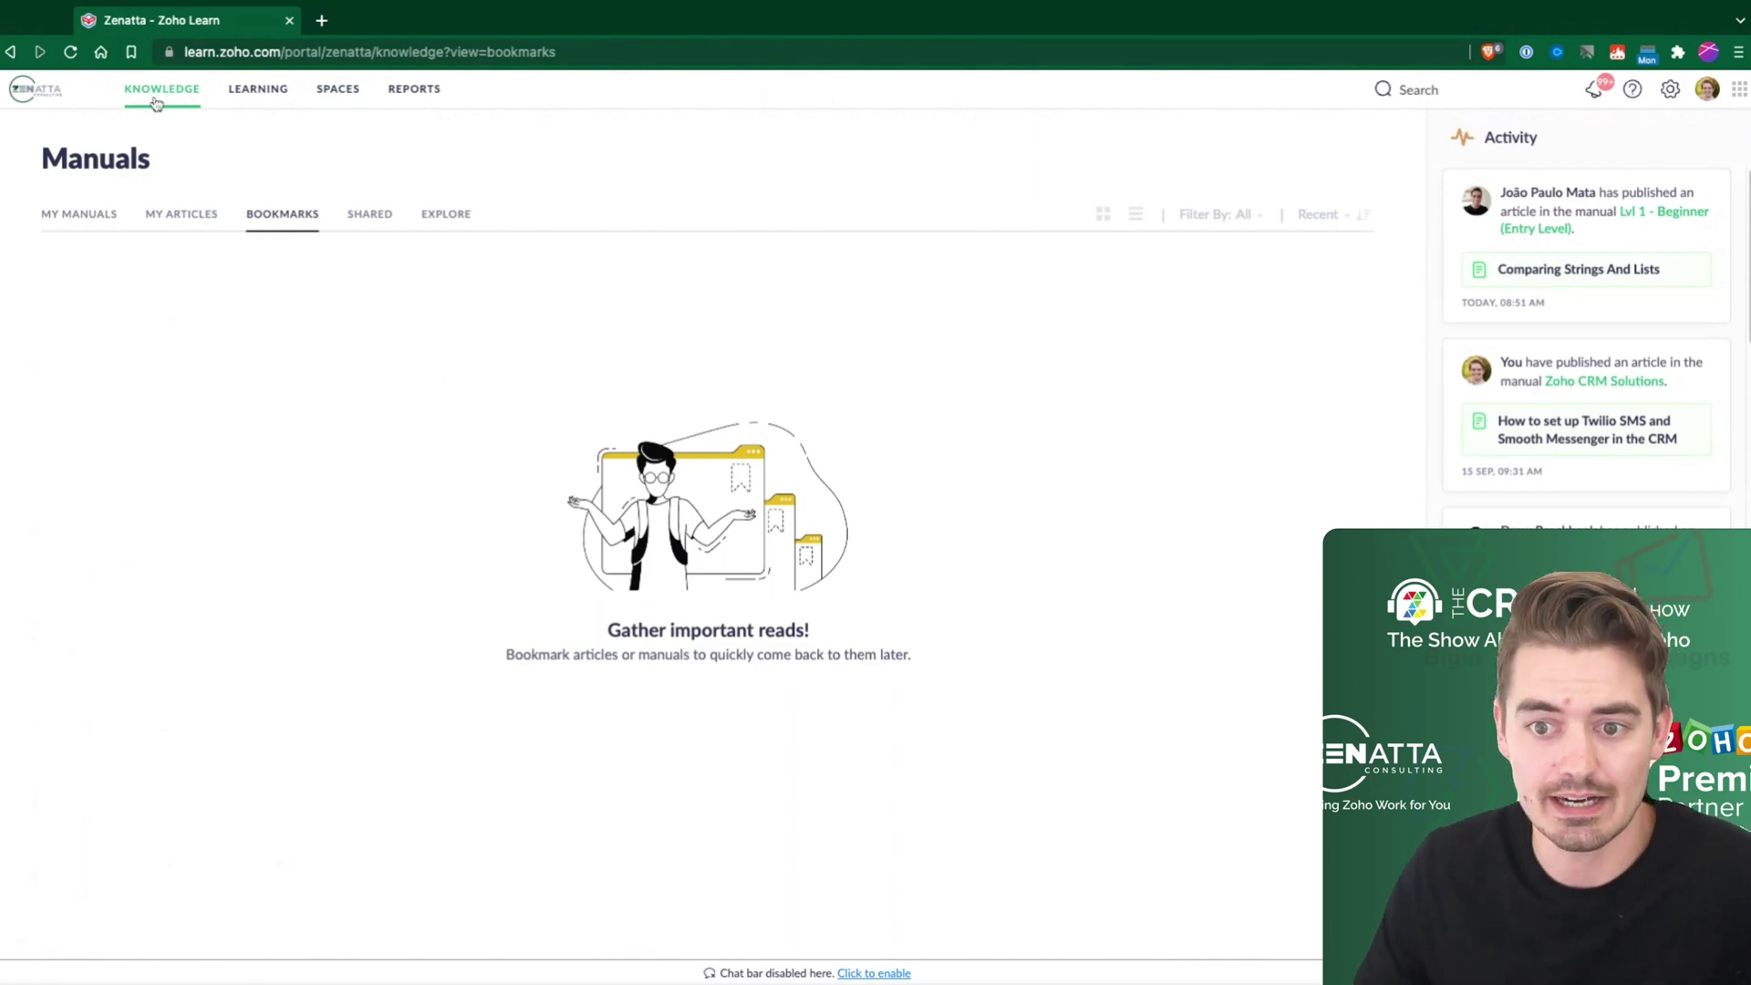
Return to the Spaces page listing all nine spaces
{"action": "left_click", "coordinate": [334, 95]}
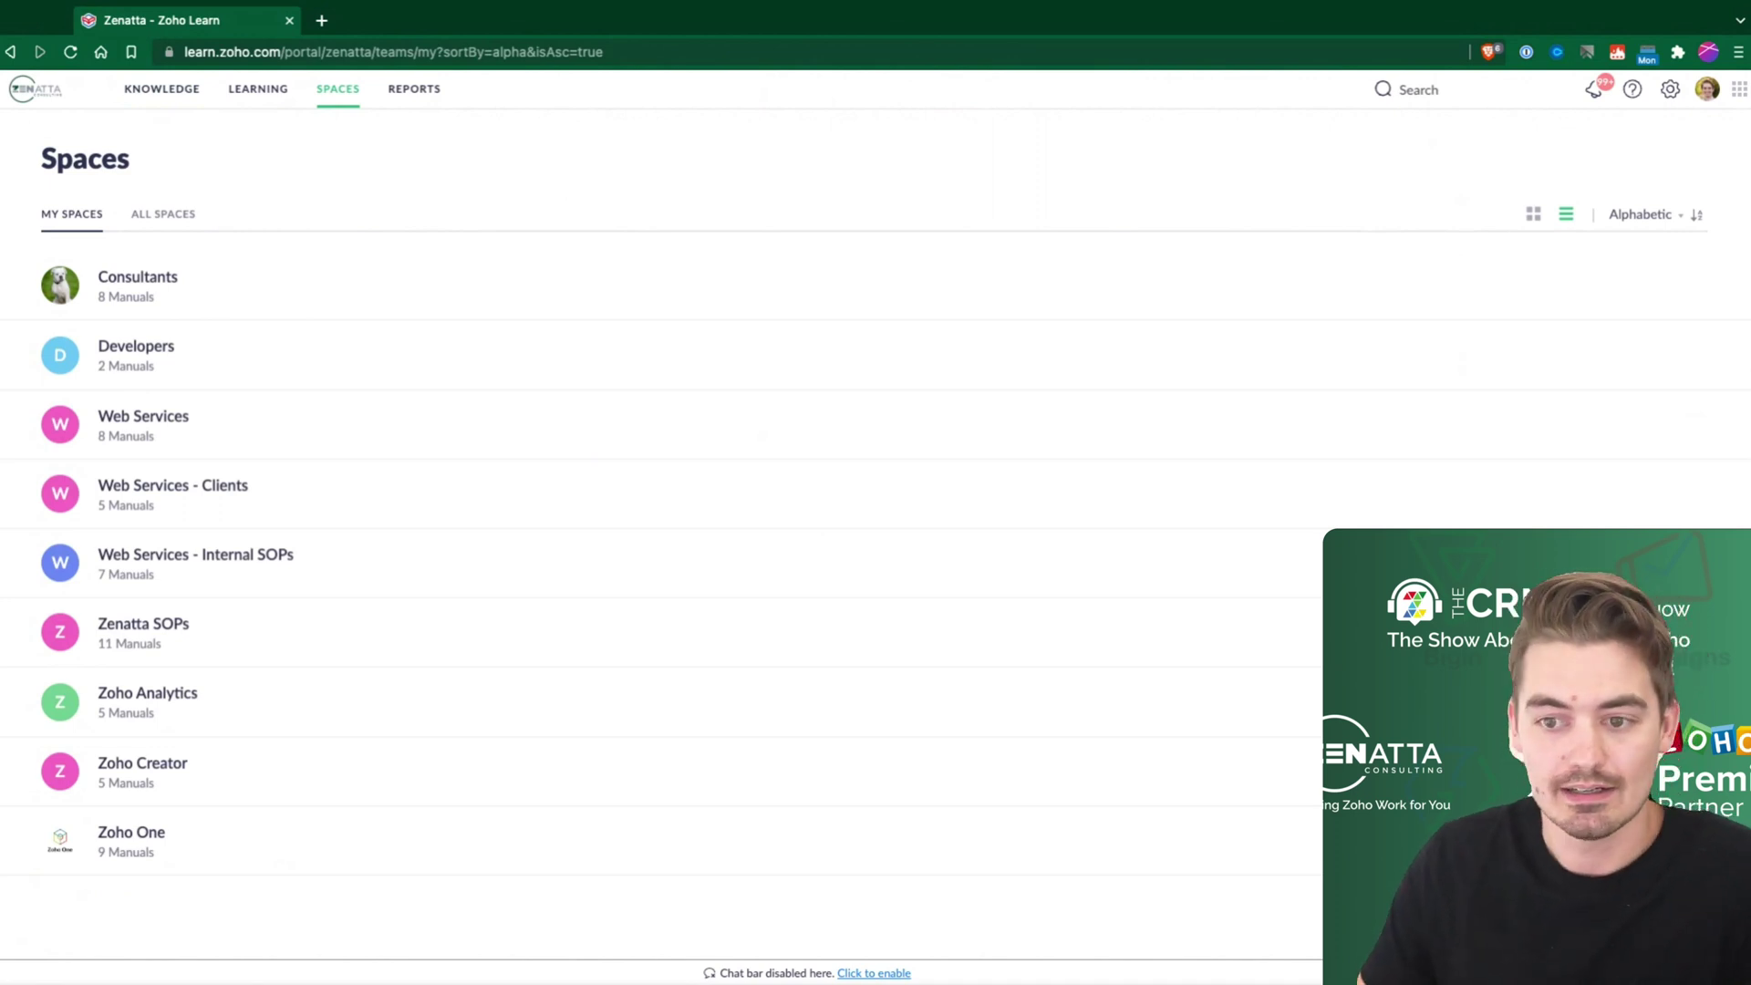
Open the Consultants space and view its list of 10 members
{"action": "left_click", "coordinate": [137, 279]}
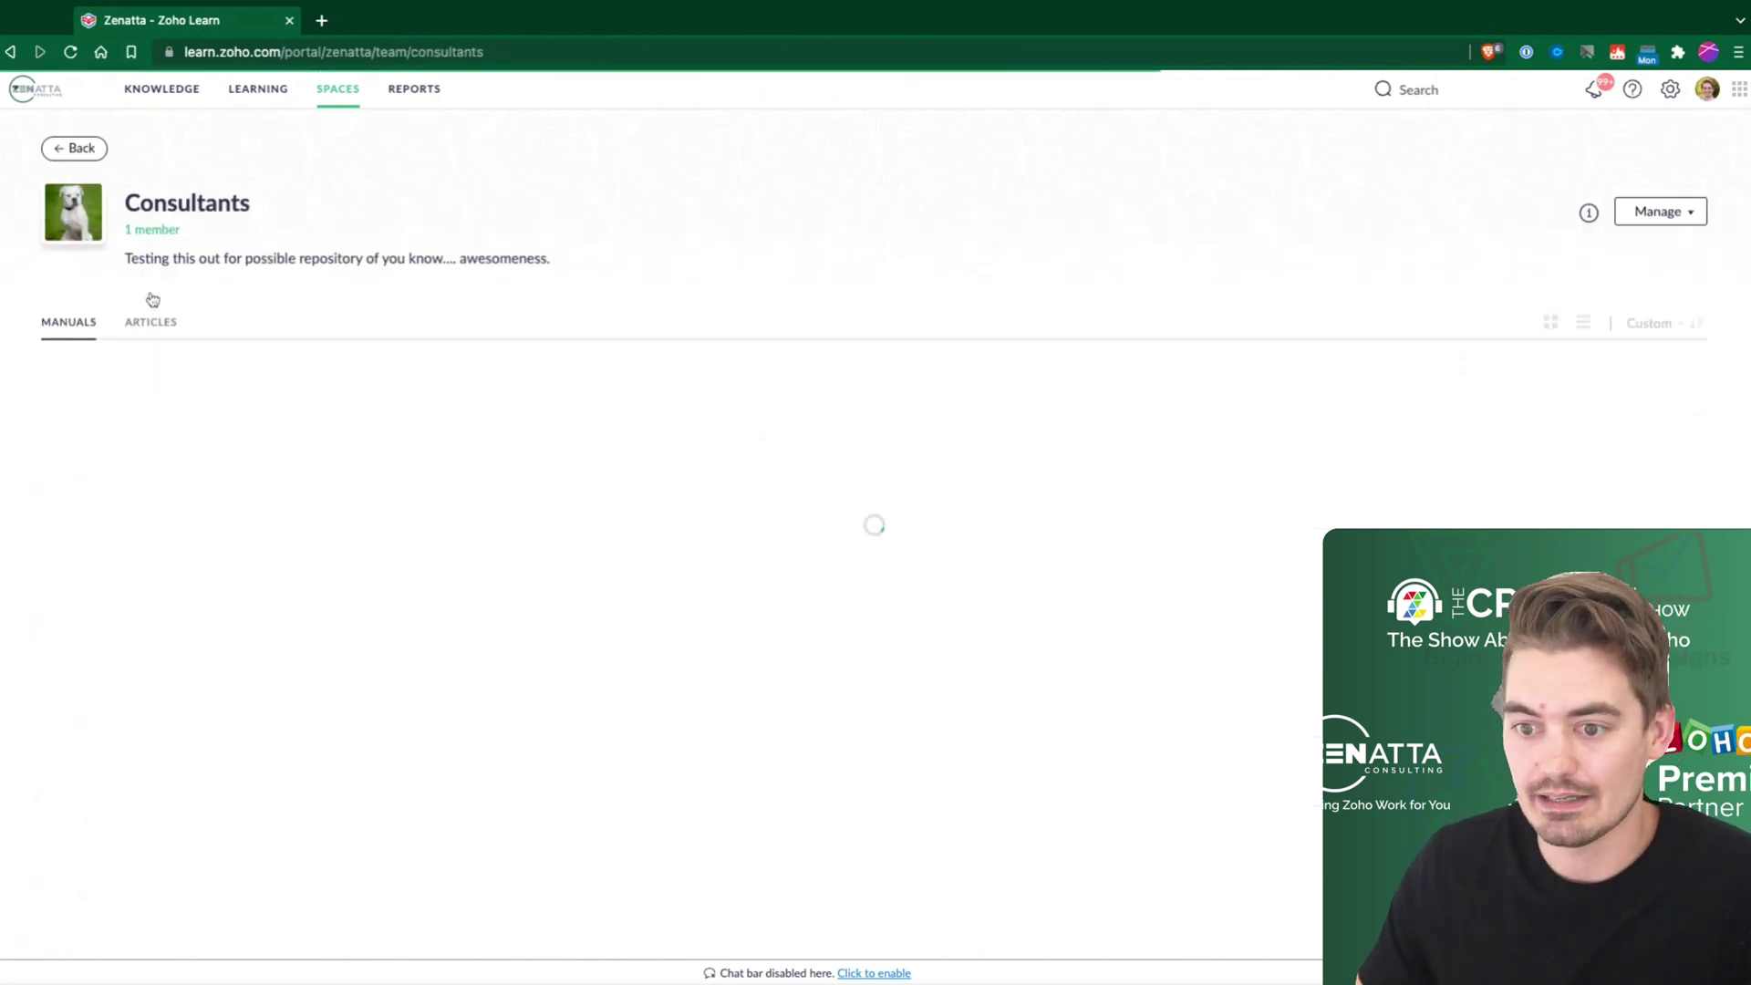
{"action": "left_click", "coordinate": [161, 231]}
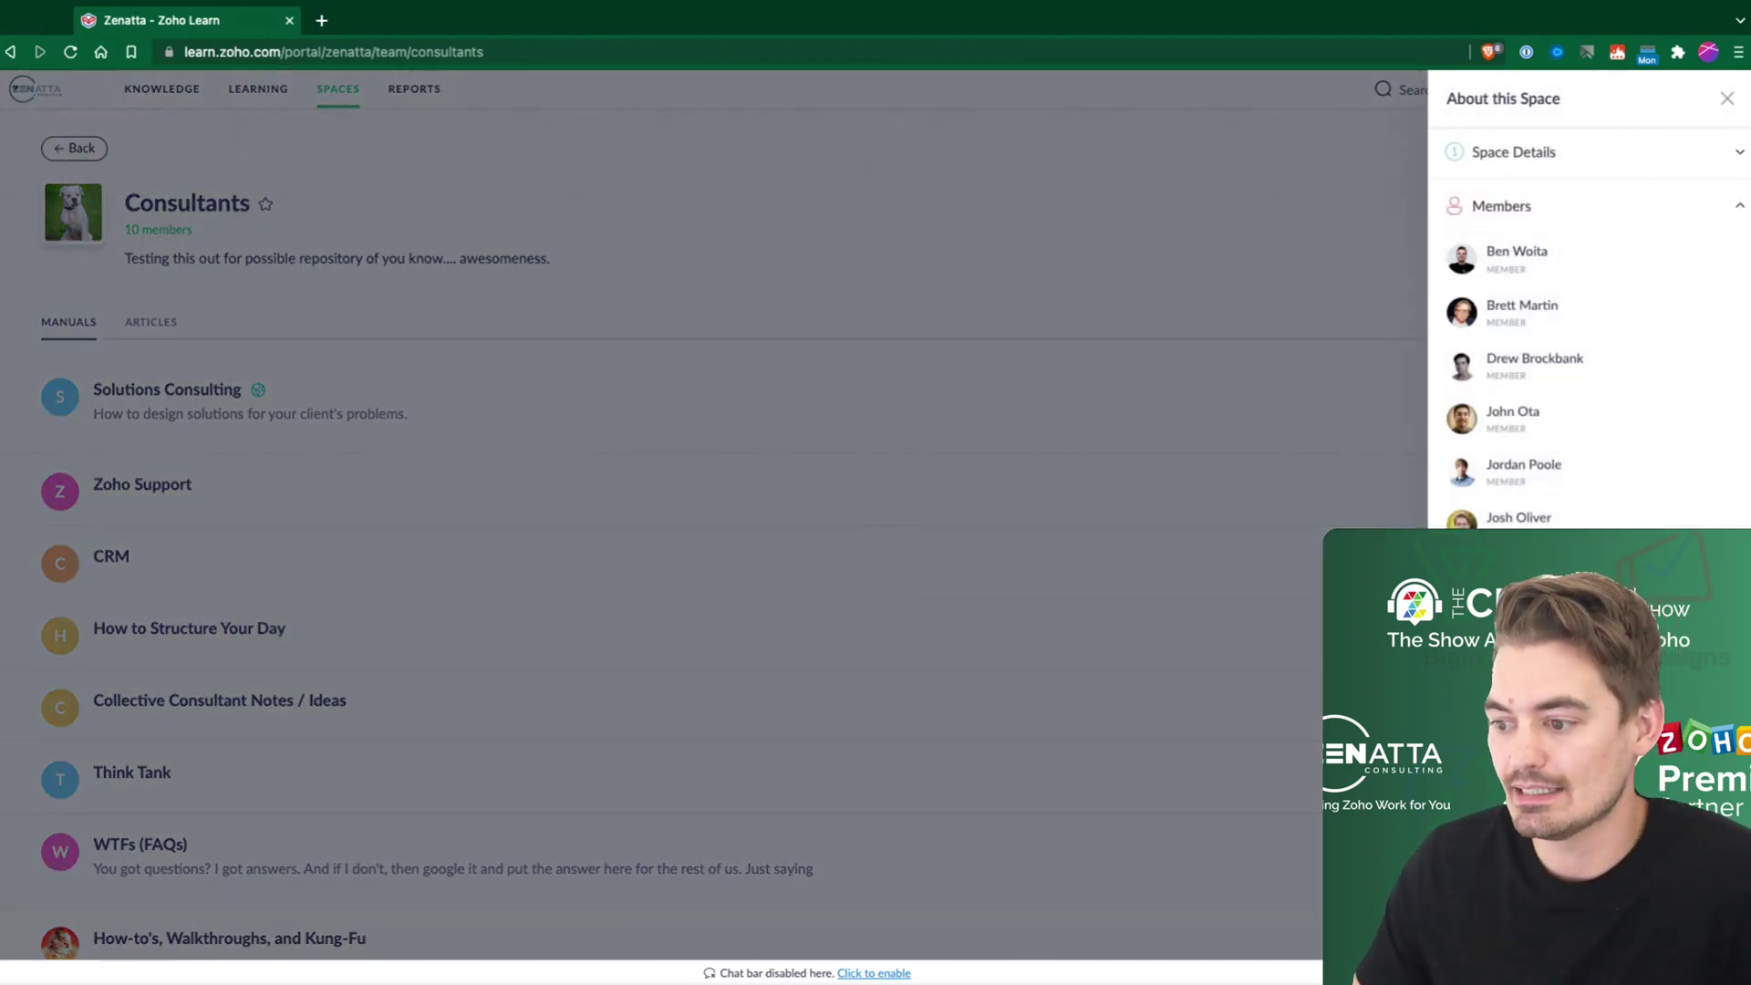
{"action": "left_click", "coordinate": [1726, 98]}
Review the members' roles in Manage Members, then close the settings without changes
{"action": "left_click", "coordinate": [1642, 211]}
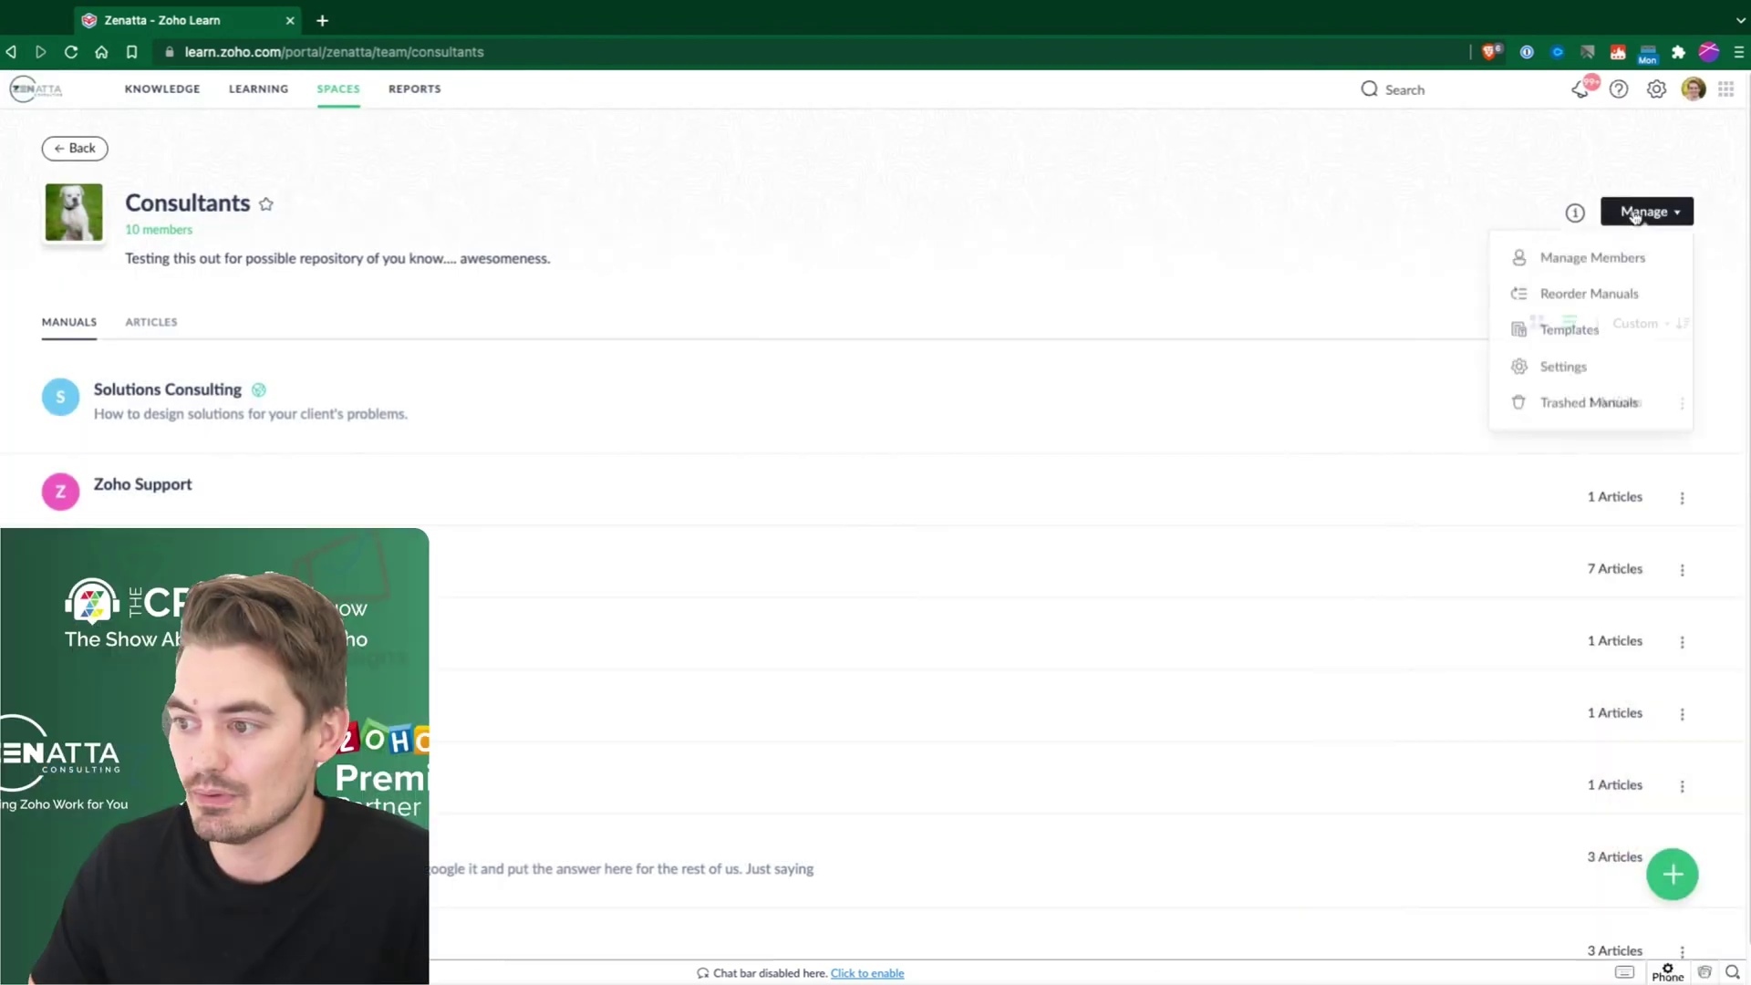
{"action": "left_click", "coordinate": [1599, 276]}
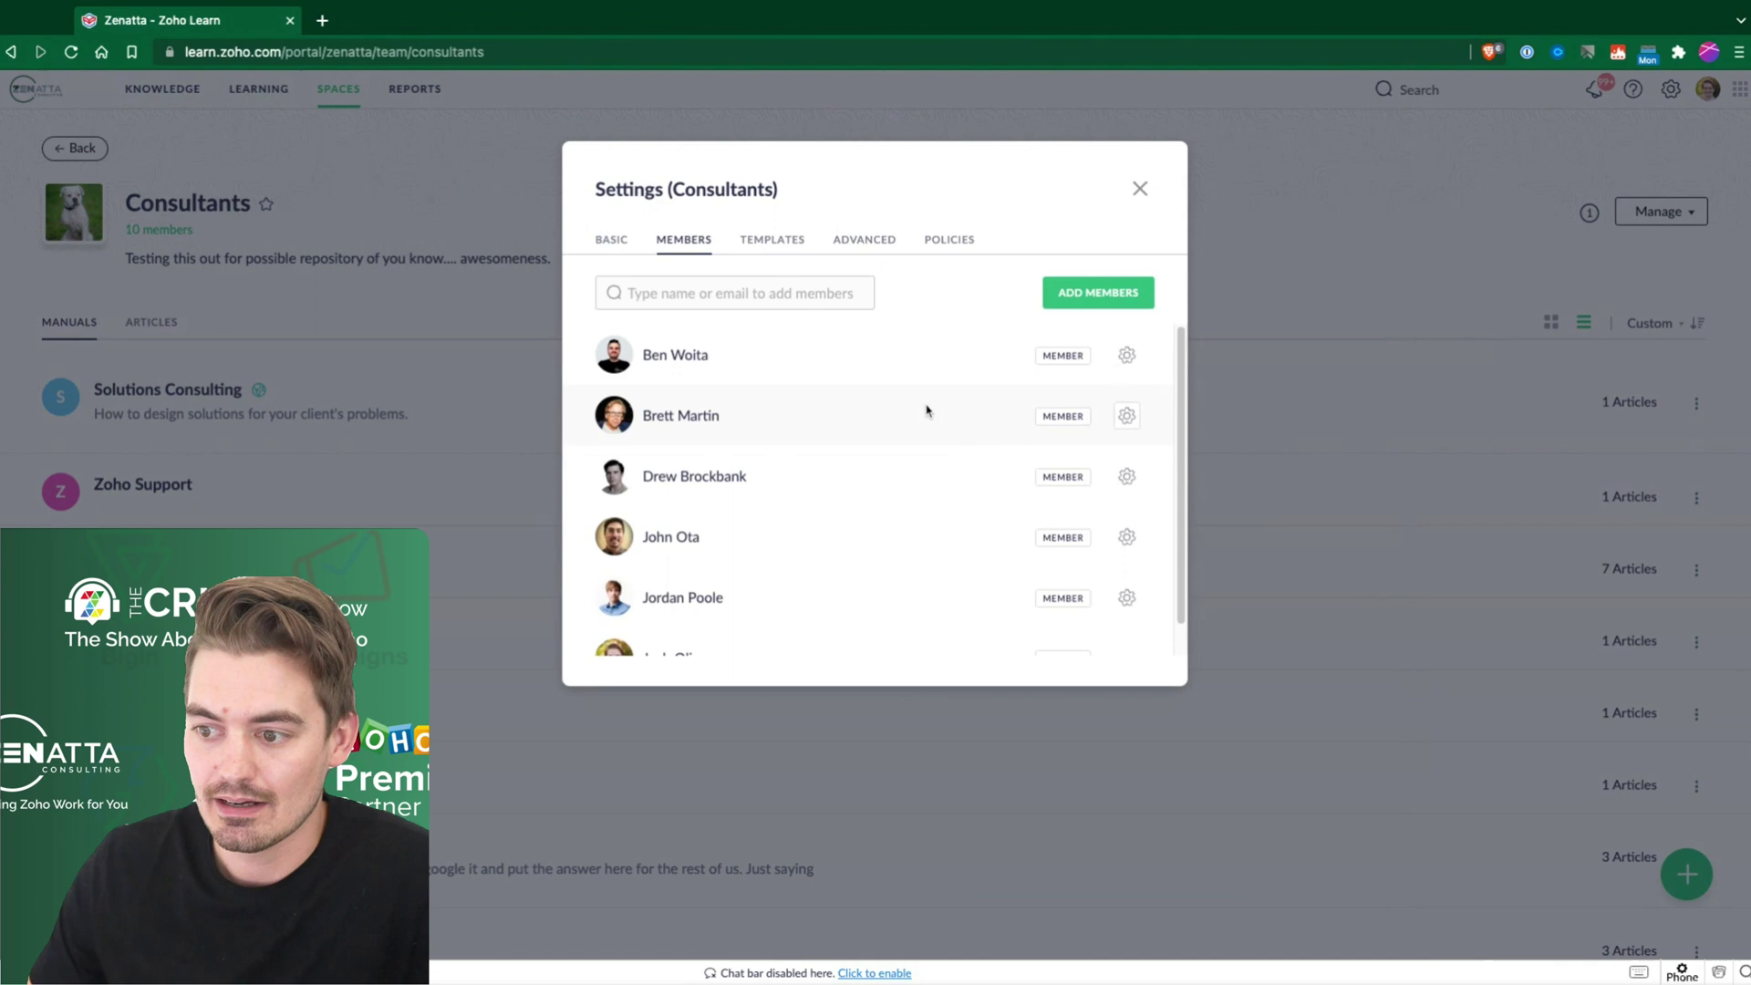
{"action": "scroll", "coordinate": [732, 455], "scroll_direction": "down", "scroll_amount": 3}
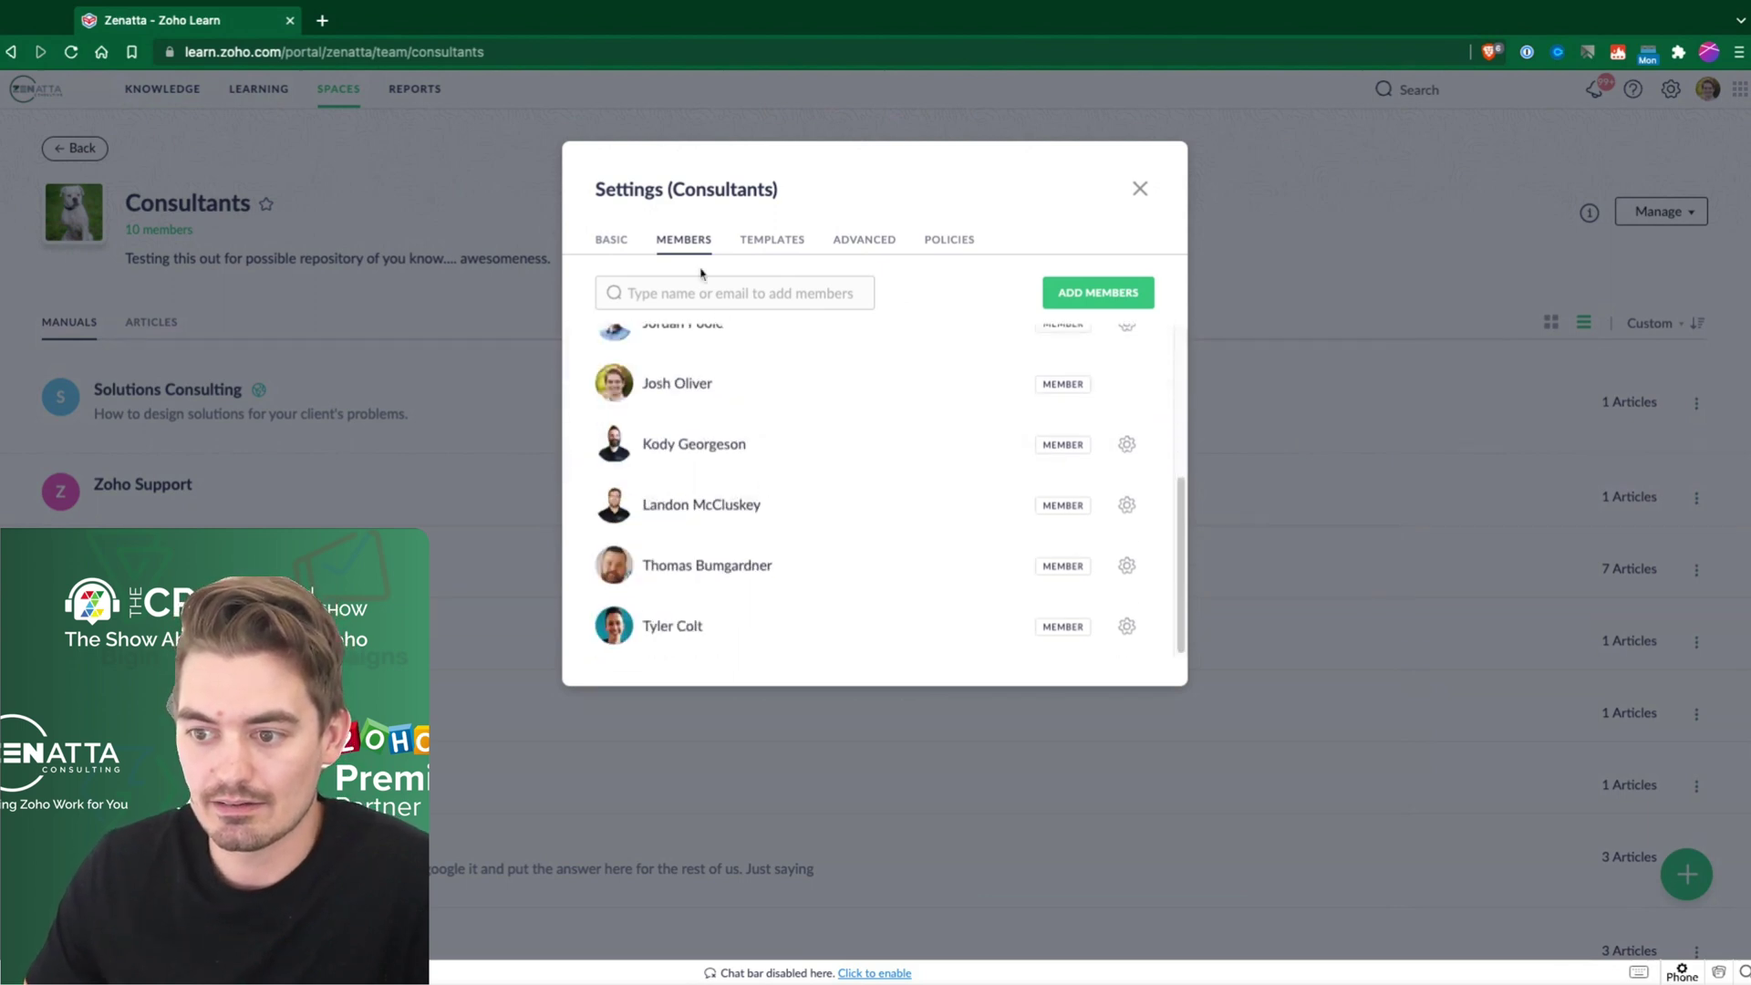
{"action": "scroll", "coordinate": [806, 584], "scroll_direction": "up", "scroll_amount": 3}
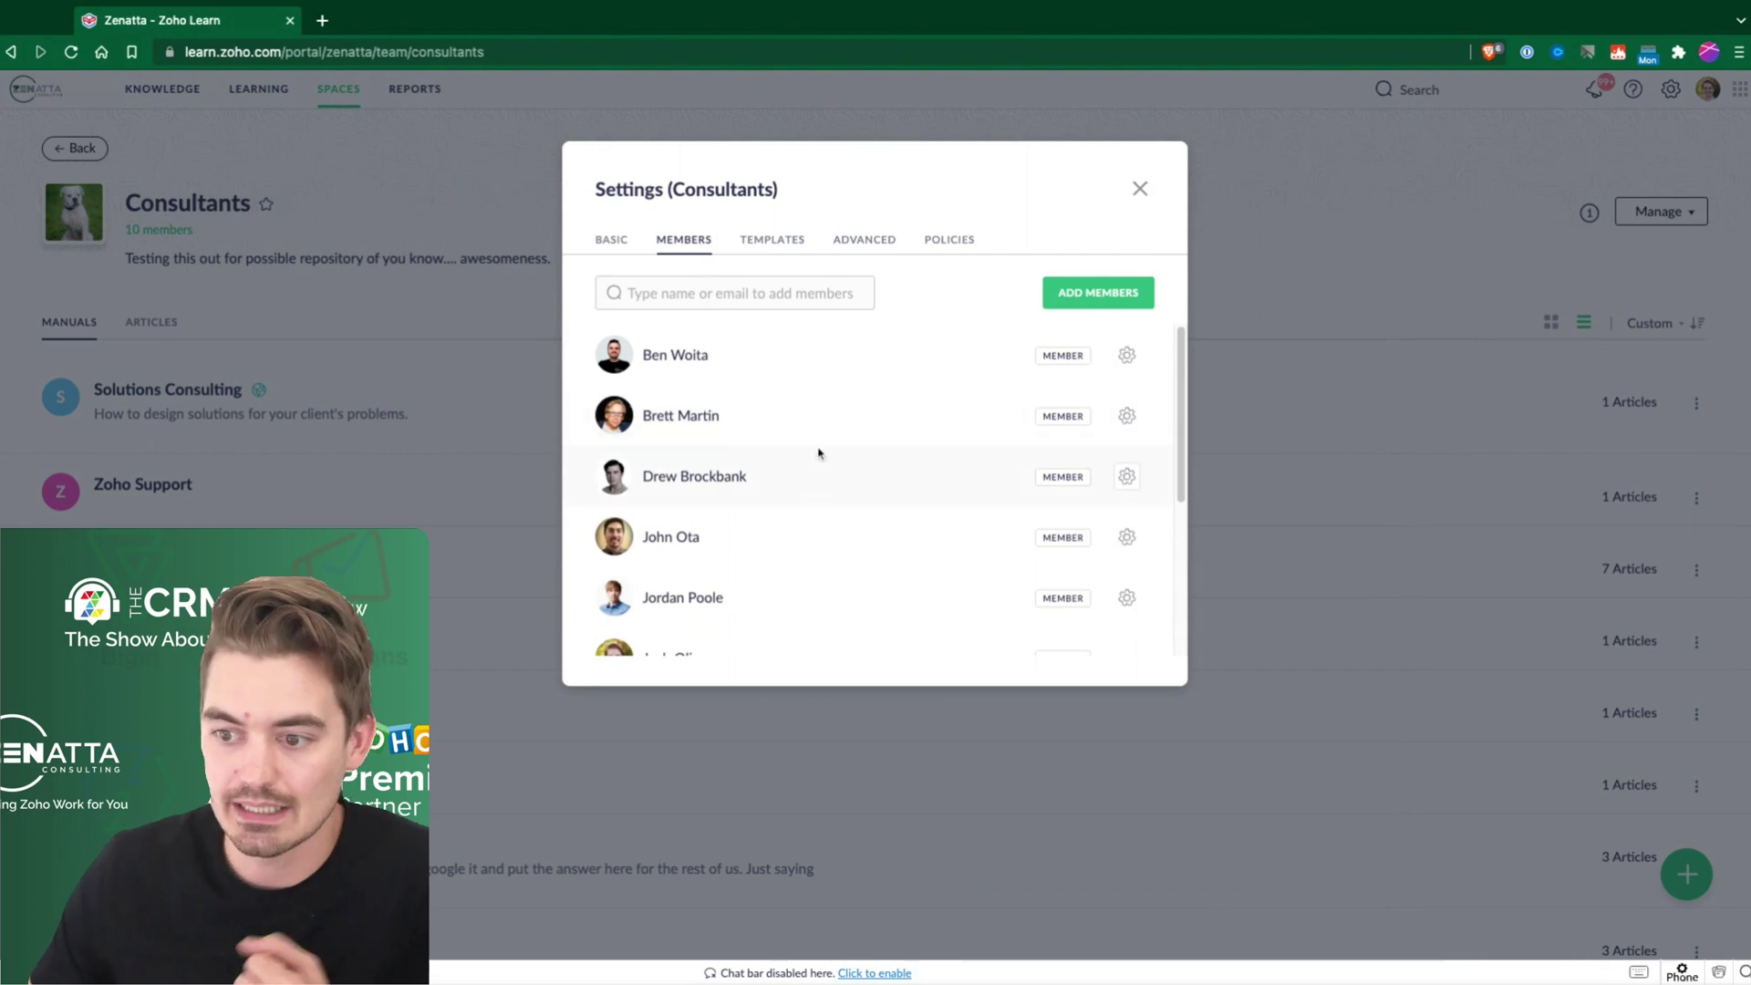
{"action": "scroll", "coordinate": [788, 457], "scroll_direction": "down", "scroll_amount": 1}
{"action": "scroll", "coordinate": [787, 457], "scroll_direction": "up", "scroll_amount": 1}
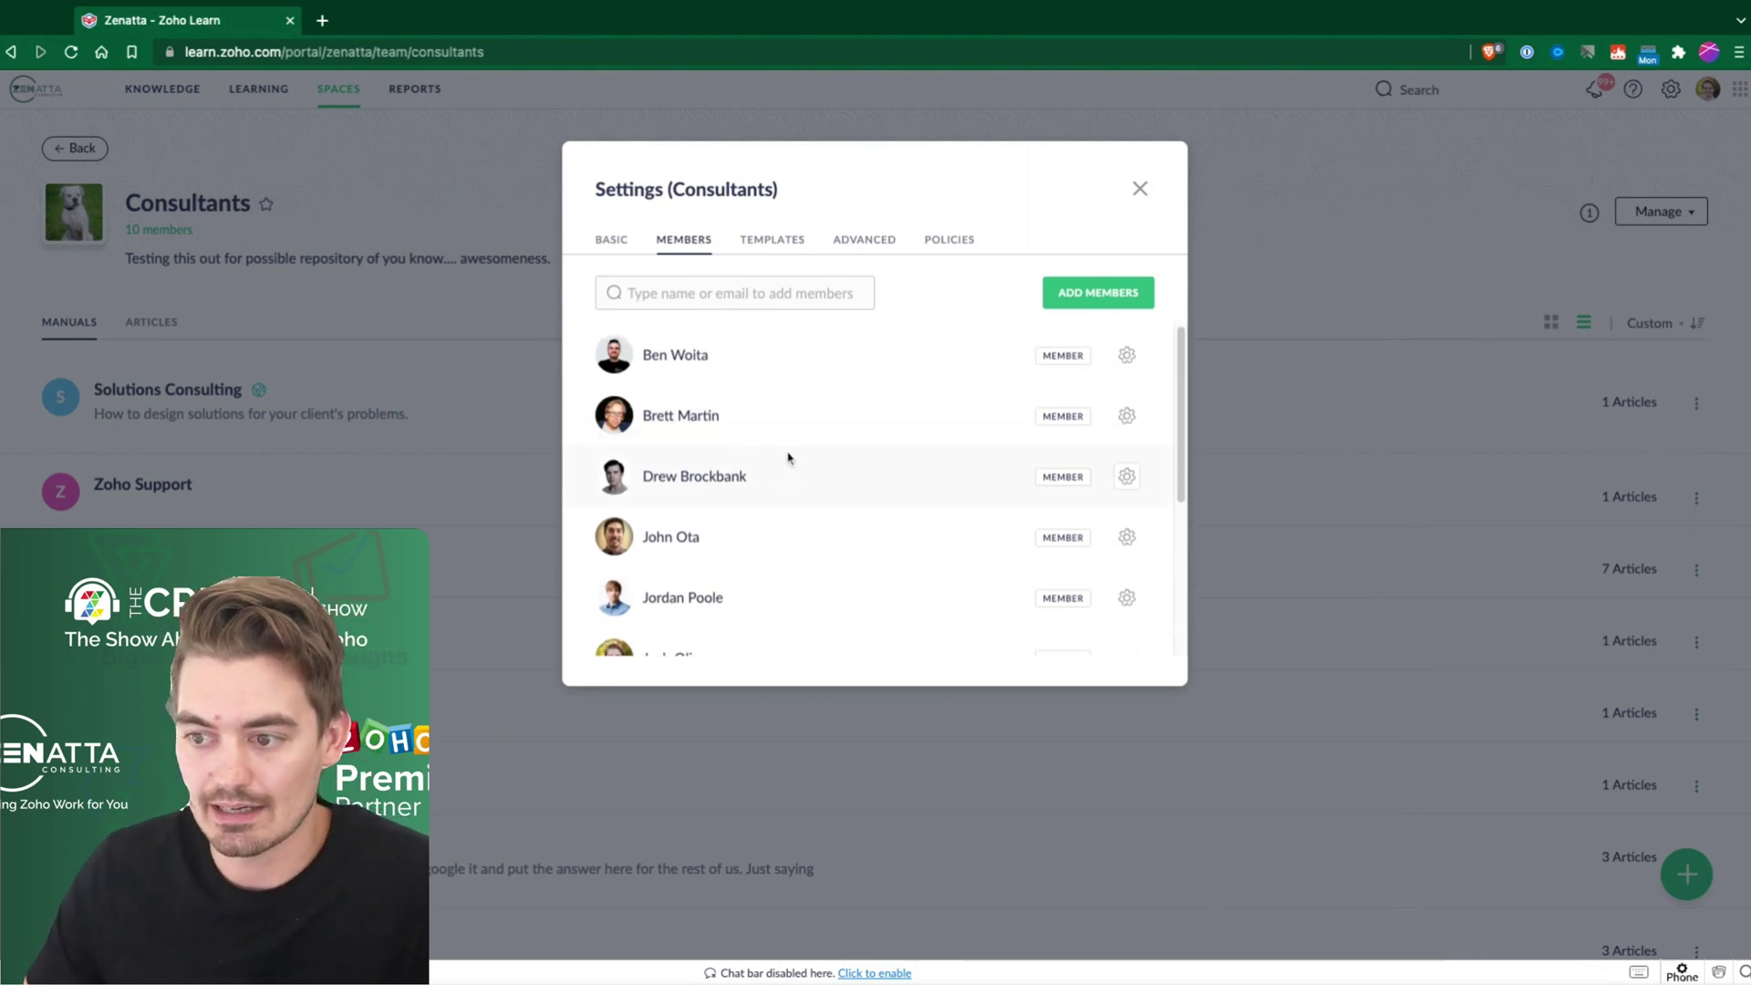
{"action": "left_click", "coordinate": [1127, 356]}
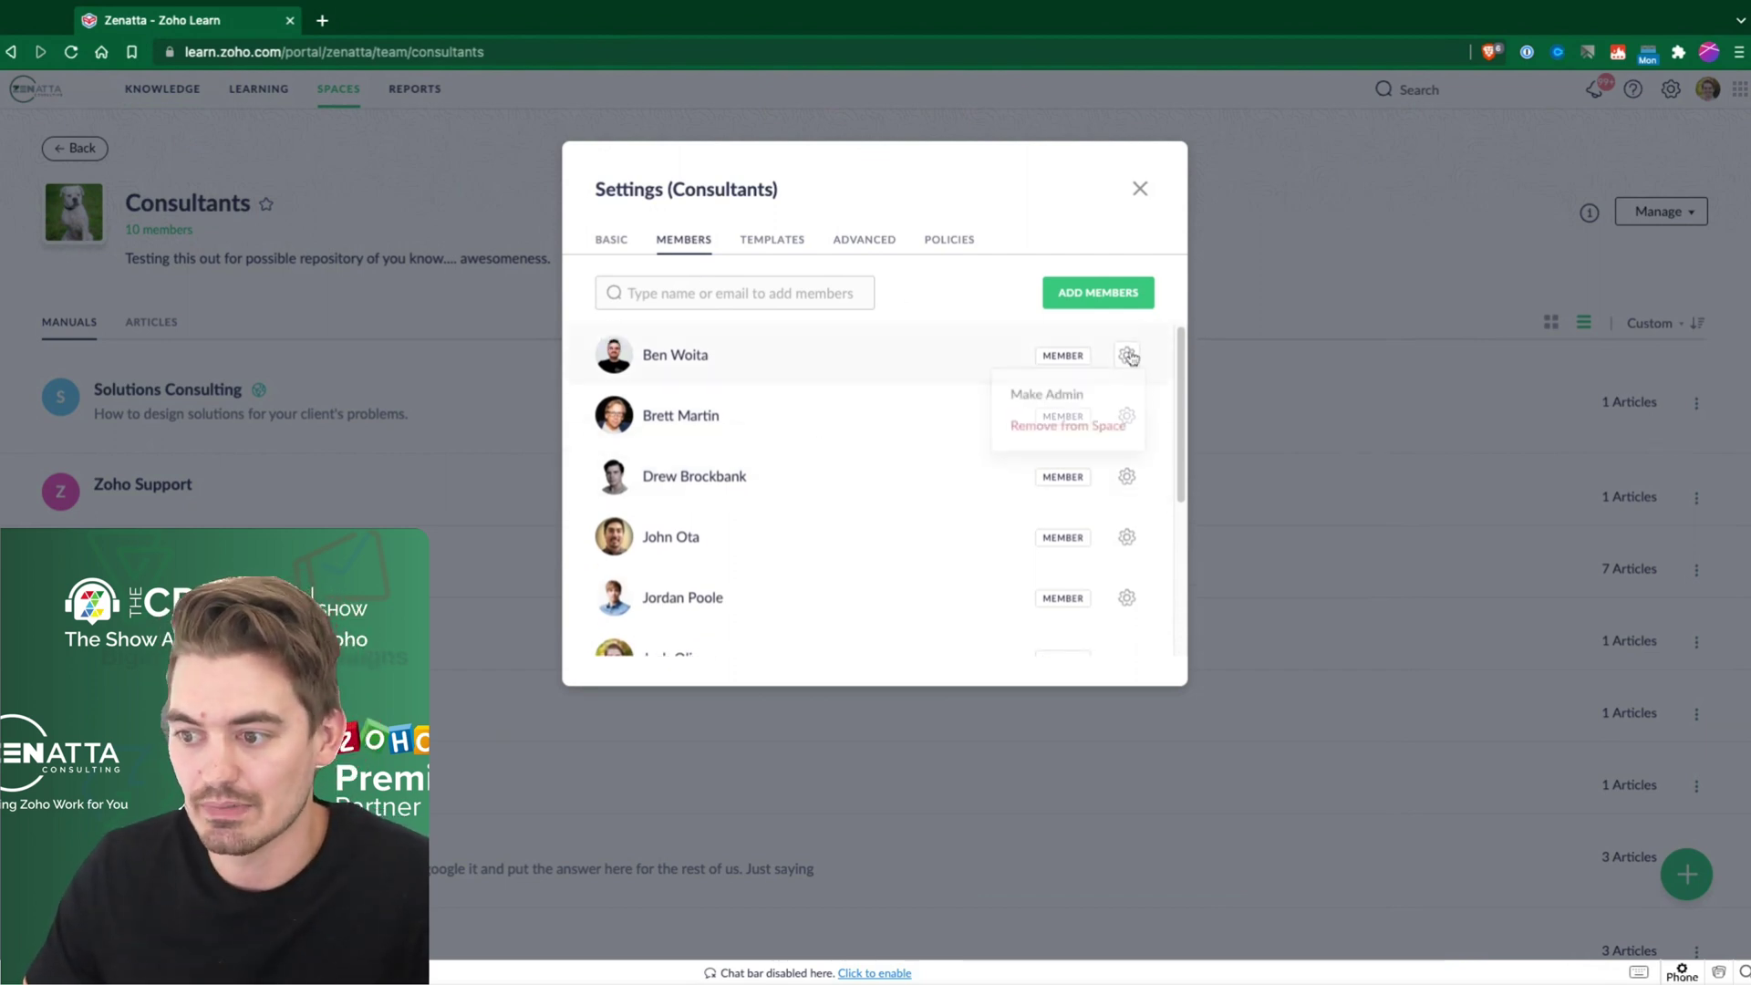
{"action": "left_click", "coordinate": [1140, 187]}
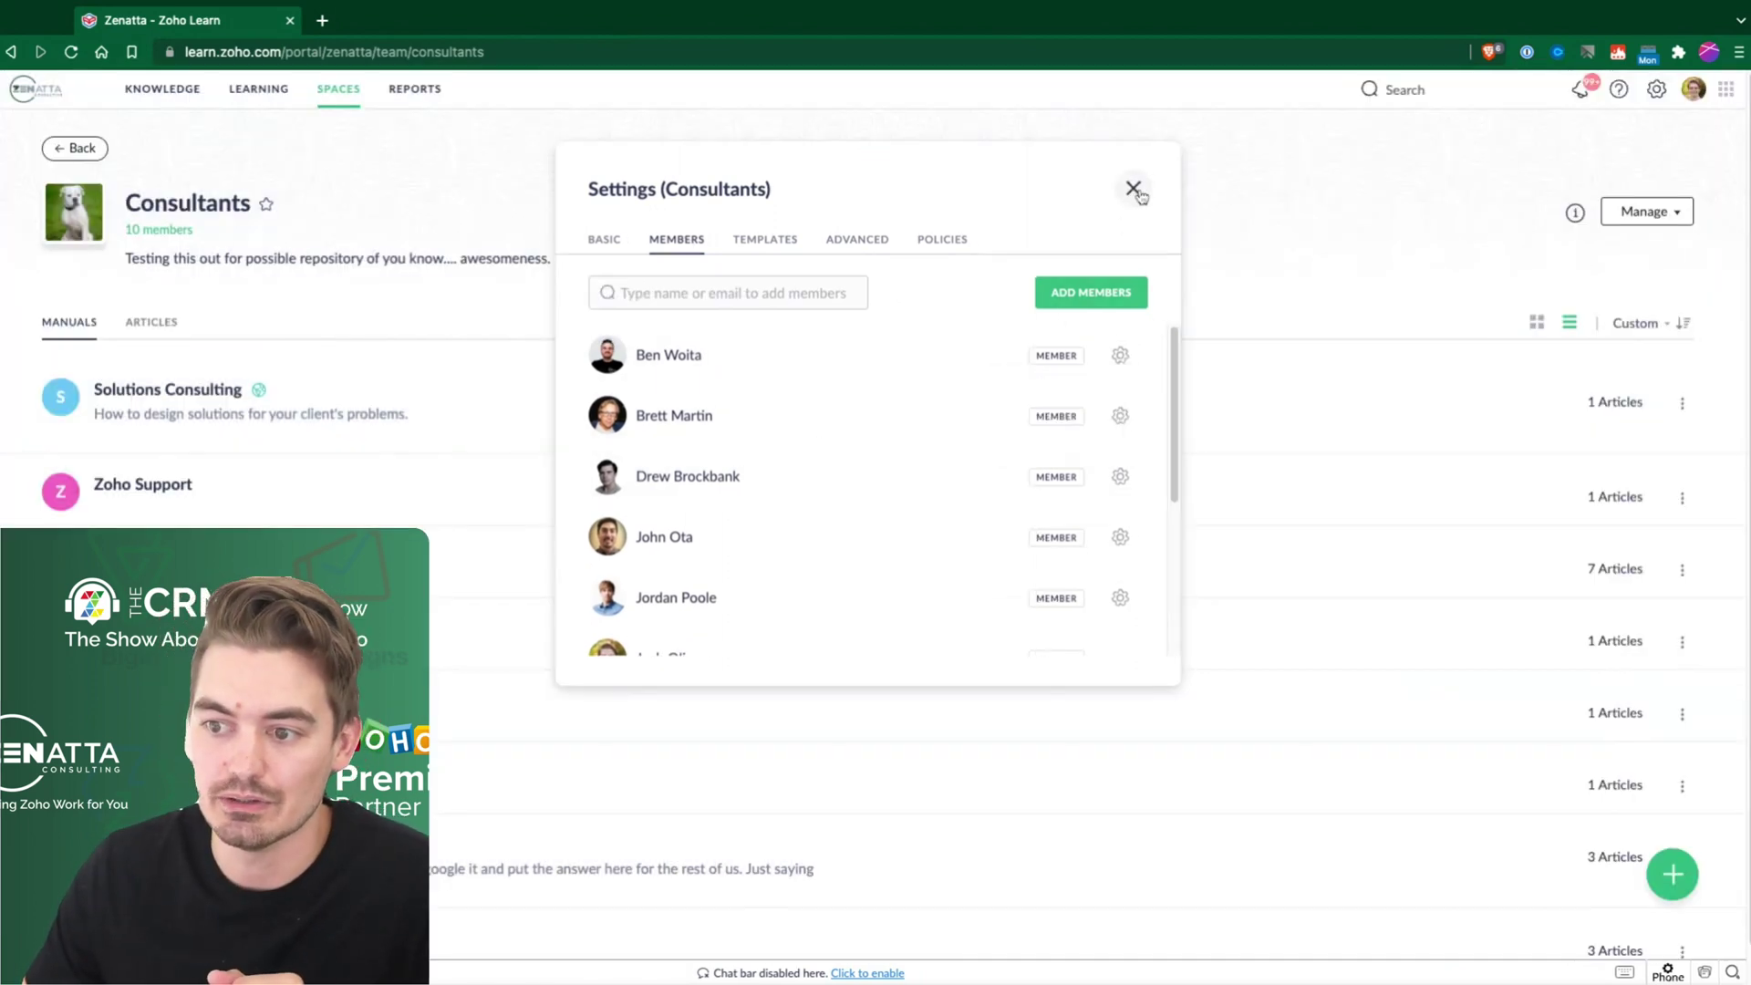
Open the Zoho One space and scroll its manuals down to Lvl 1 - Beginner
{"action": "left_click", "coordinate": [85, 150]}
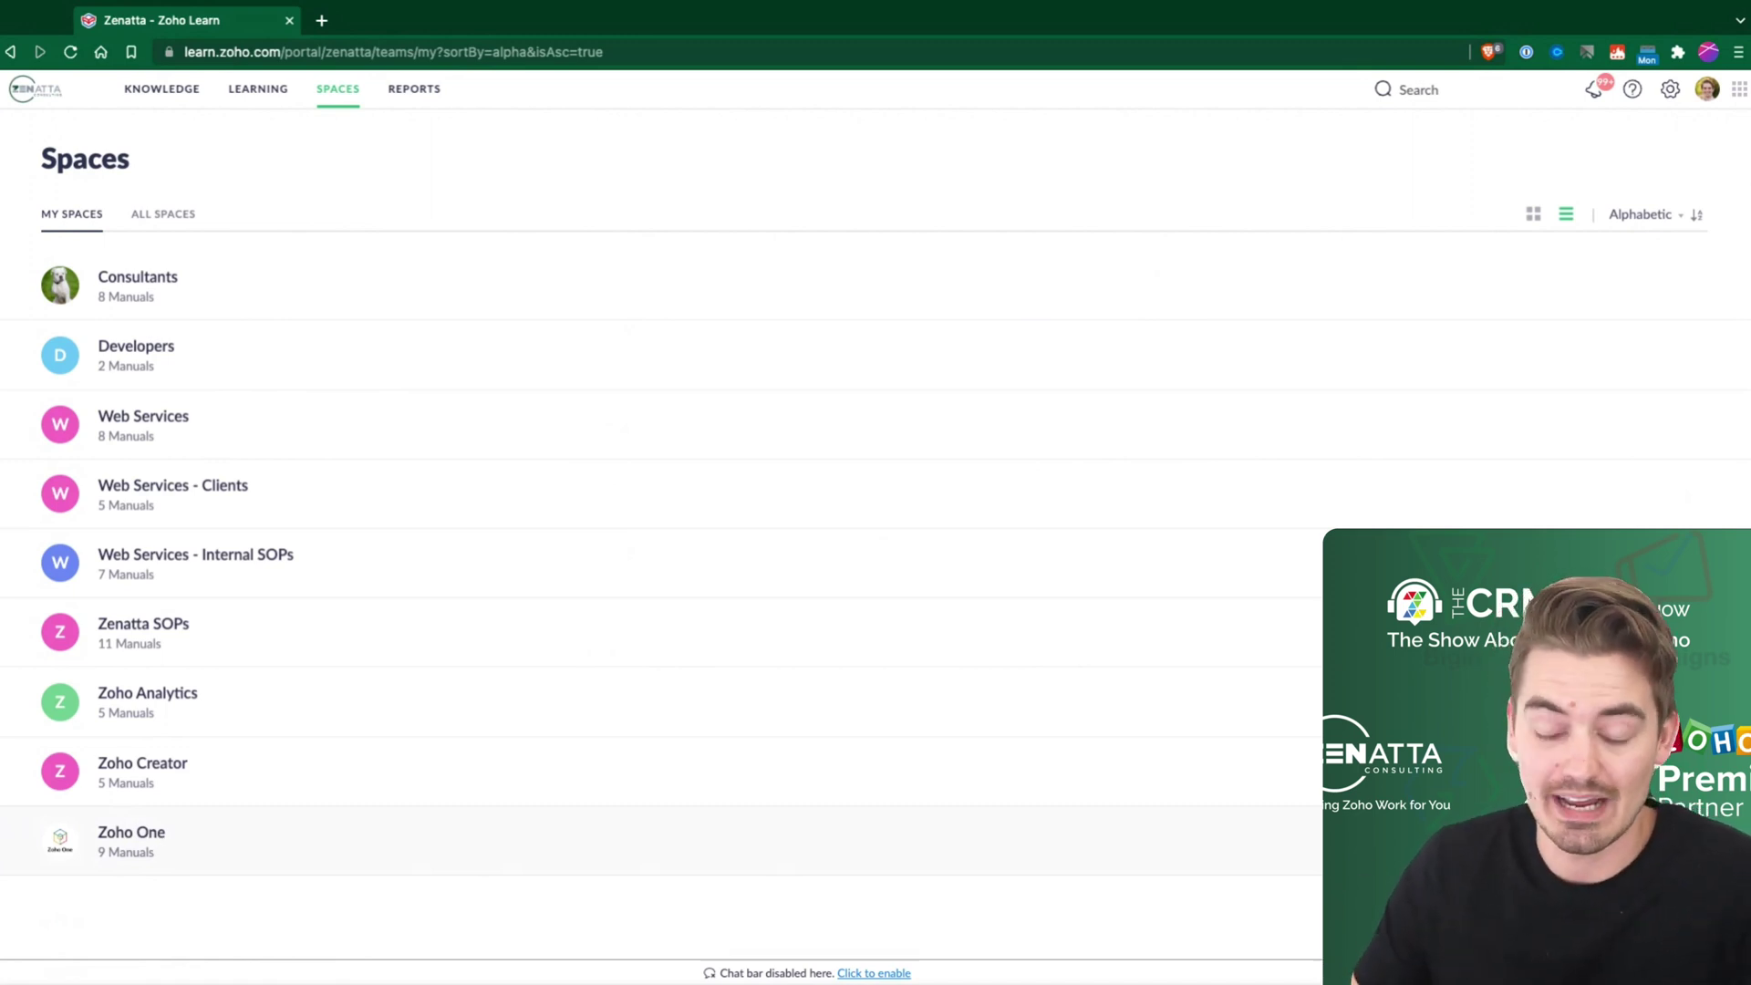
{"action": "left_click", "coordinate": [131, 839]}
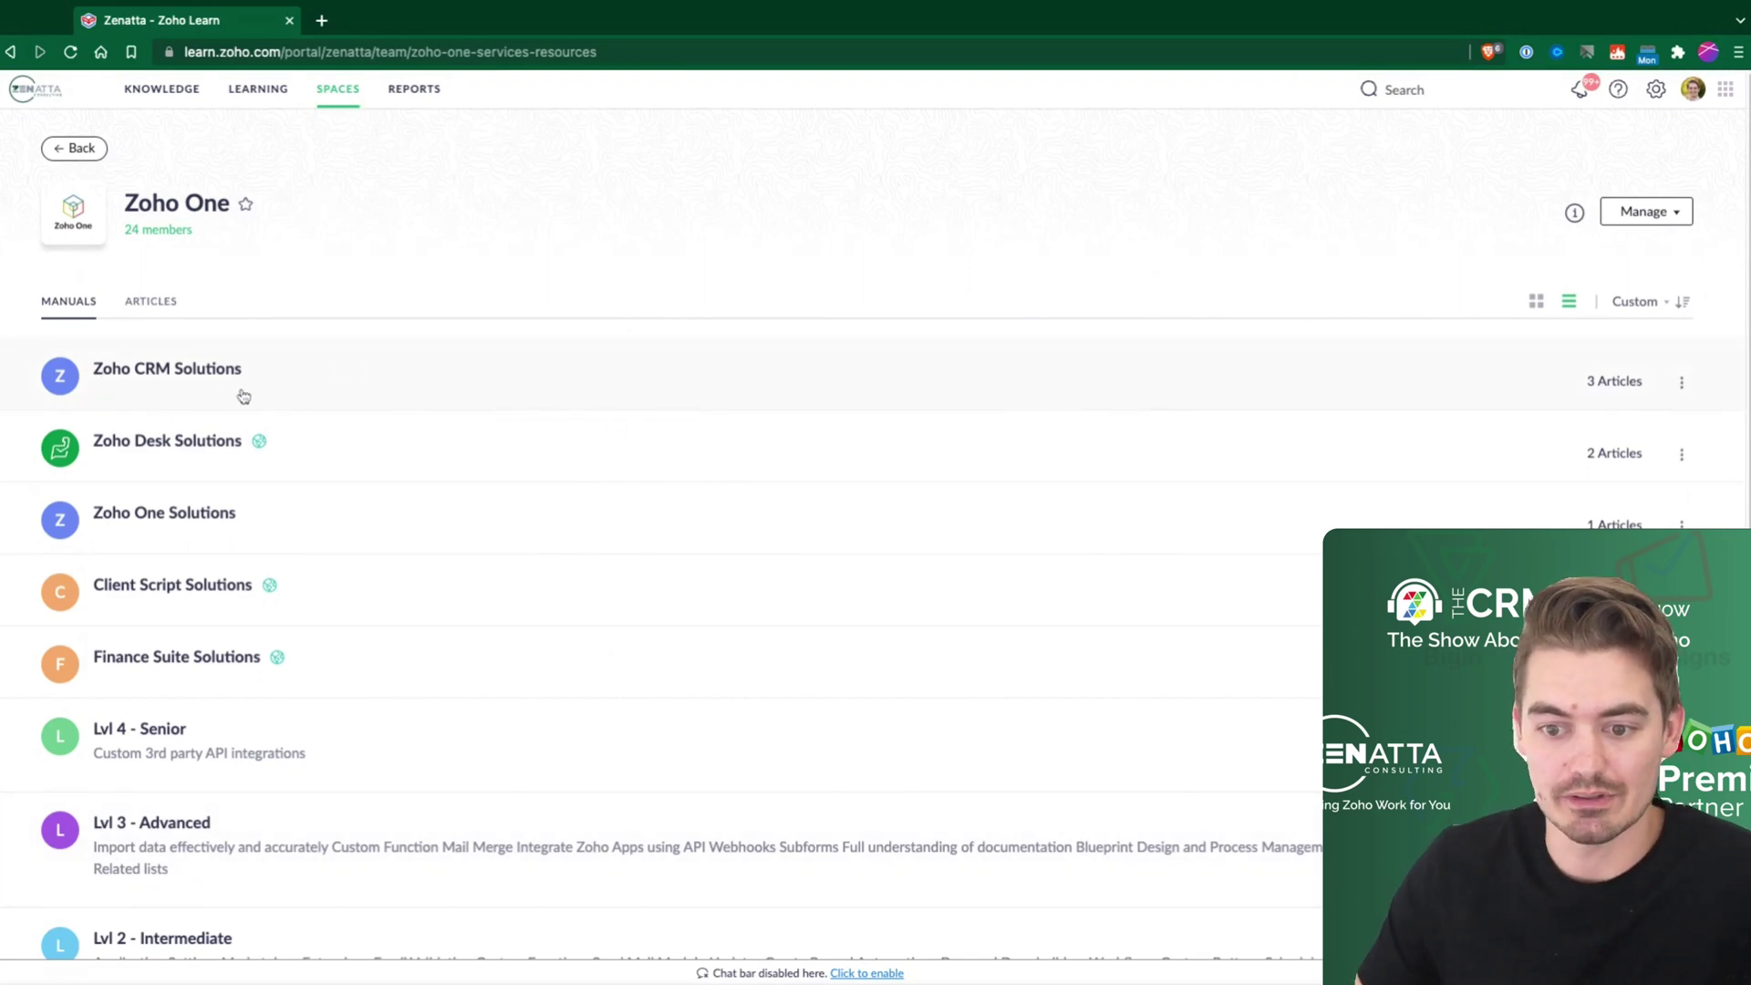
{"action": "scroll", "coordinate": [243, 396], "scroll_direction": "down", "scroll_amount": 1}
{"action": "scroll", "coordinate": [246, 398], "scroll_direction": "up", "scroll_amount": 1}
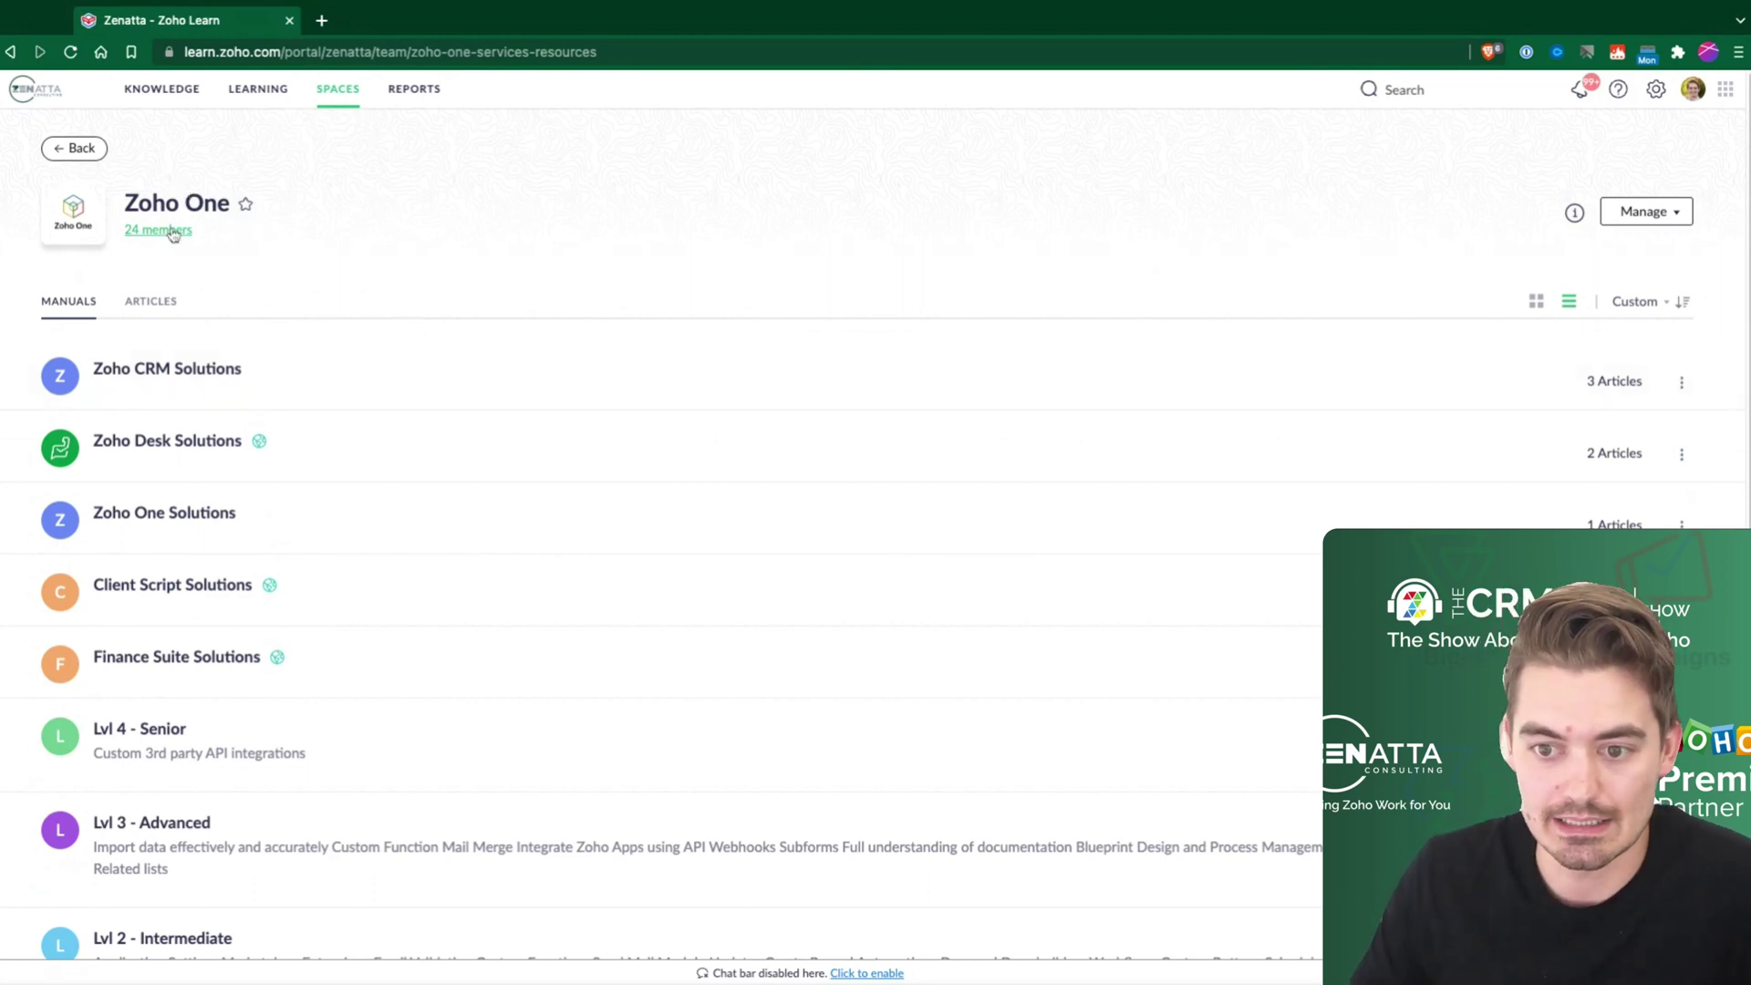
{"action": "scroll", "coordinate": [383, 344], "scroll_direction": "down", "scroll_amount": 3}
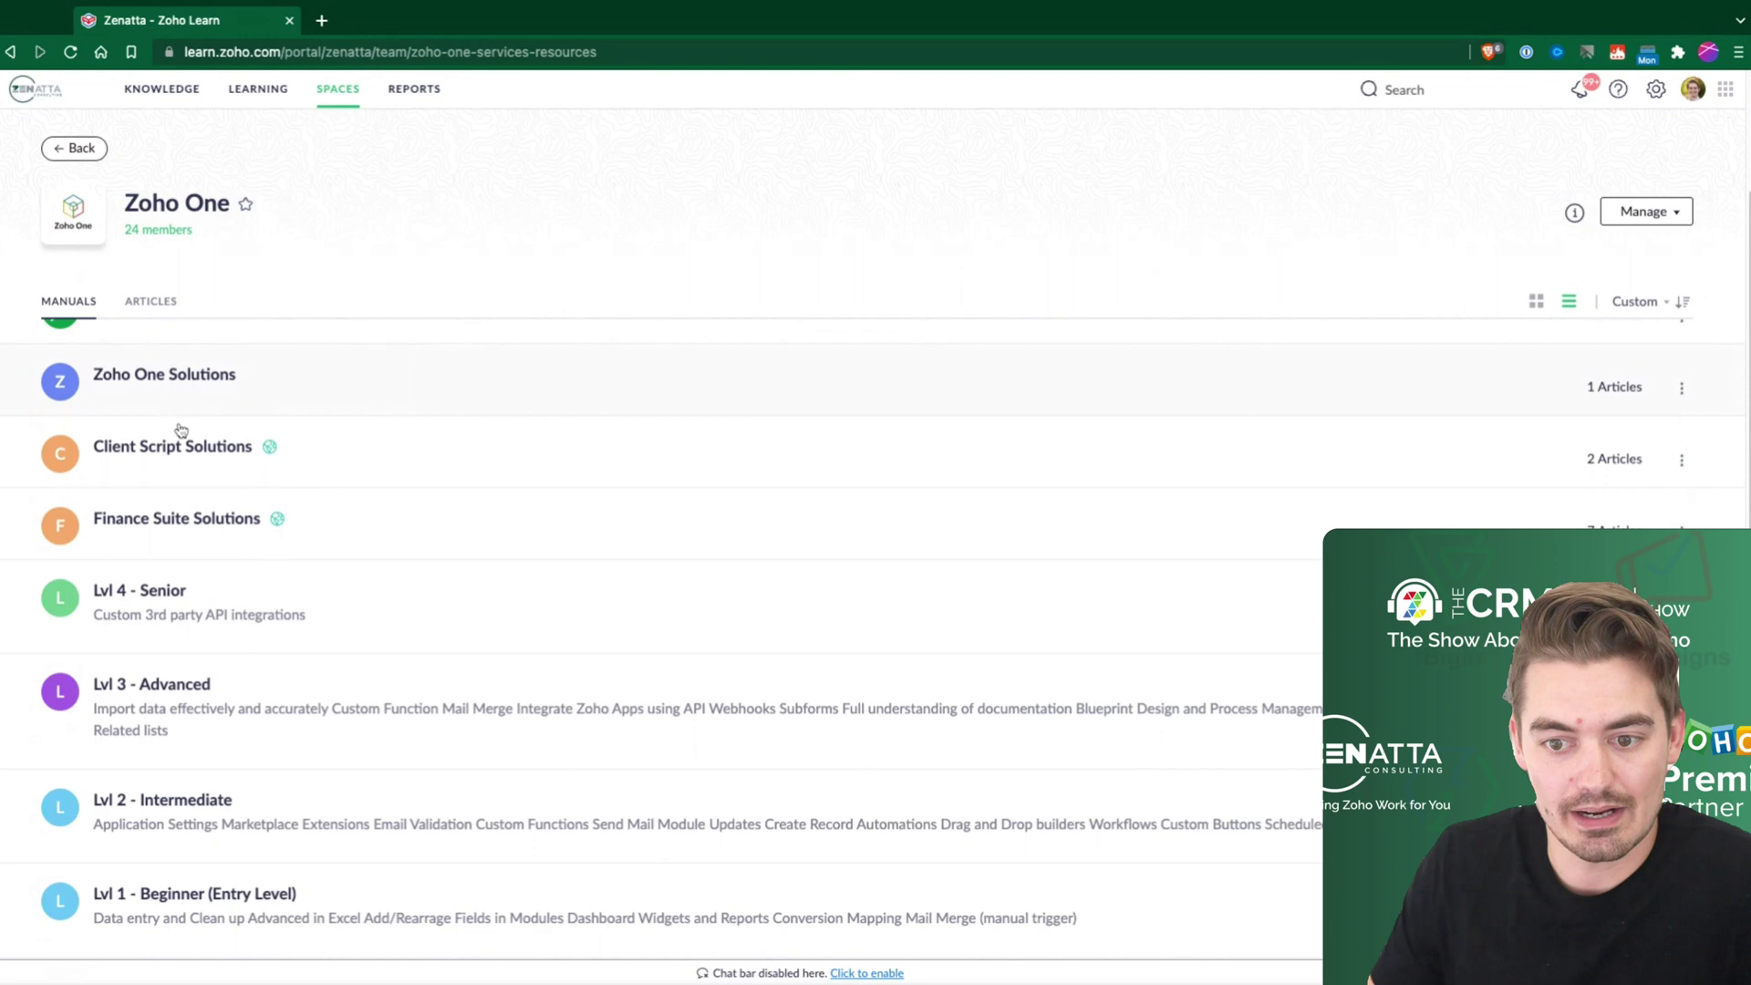
{"action": "scroll", "coordinate": [168, 560], "scroll_direction": "down", "scroll_amount": 1}
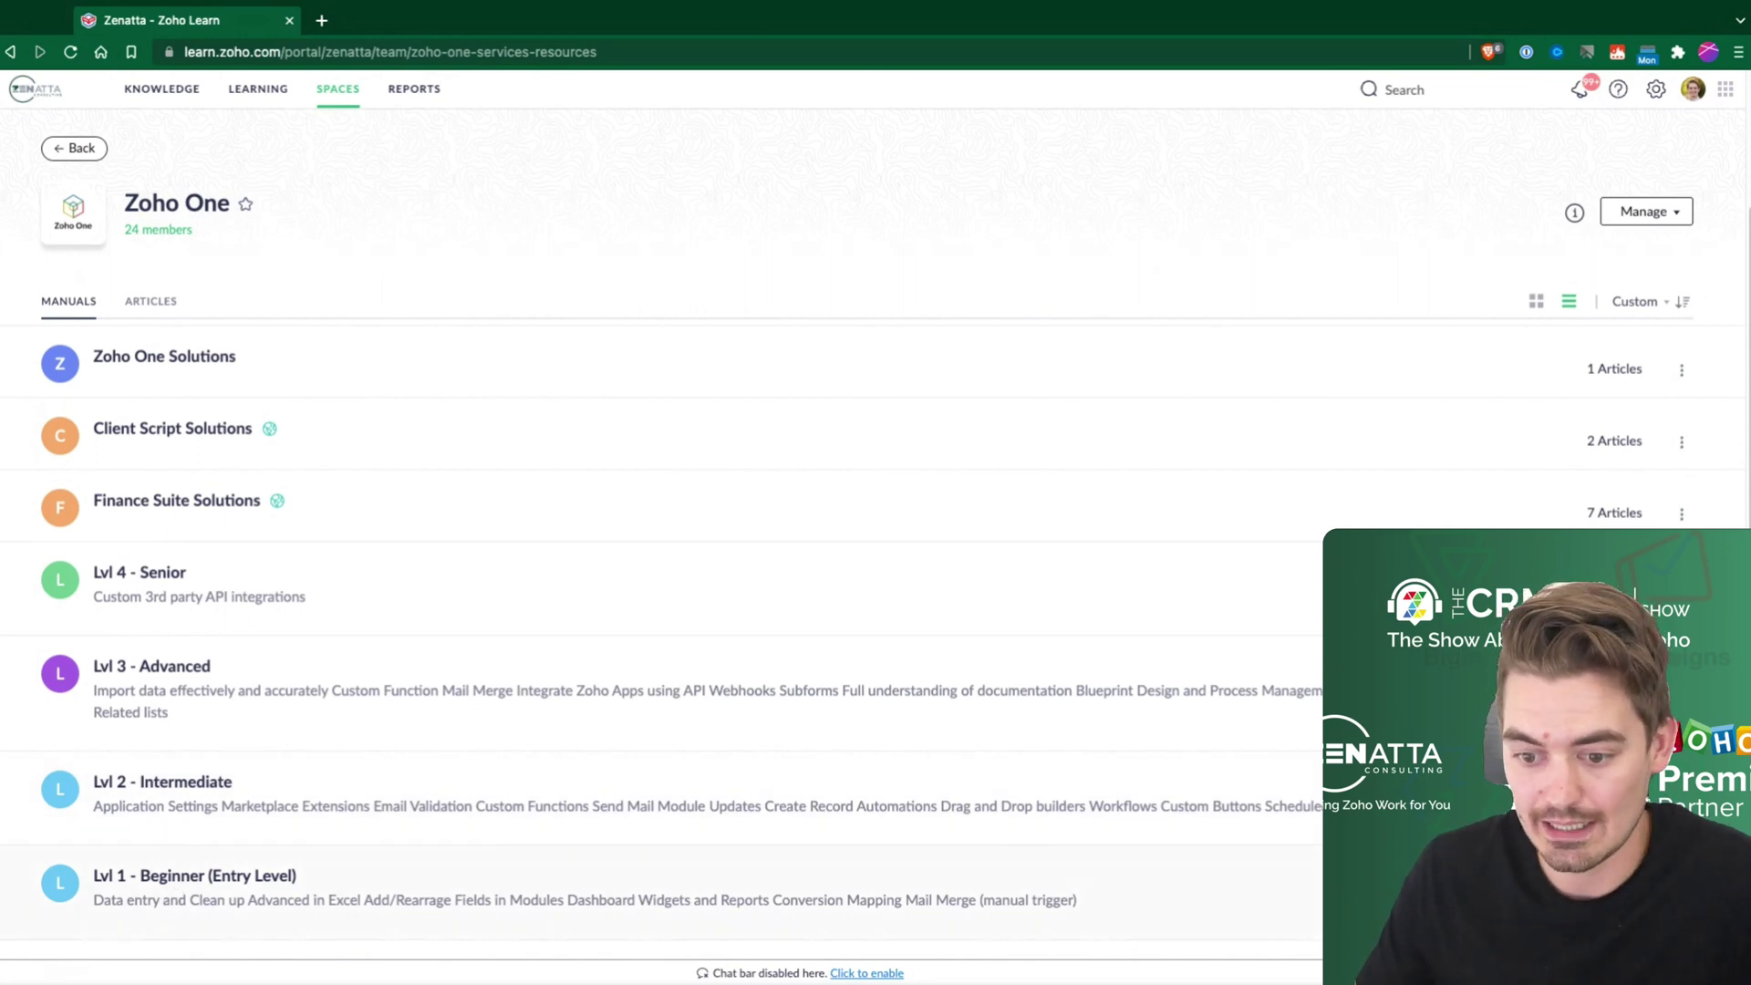
Open Lvl 1 - Beginner, collapse Add/Rearrange Fields and Dashboard Widgets, keeping Data entry expanded
{"action": "left_click", "coordinate": [195, 876]}
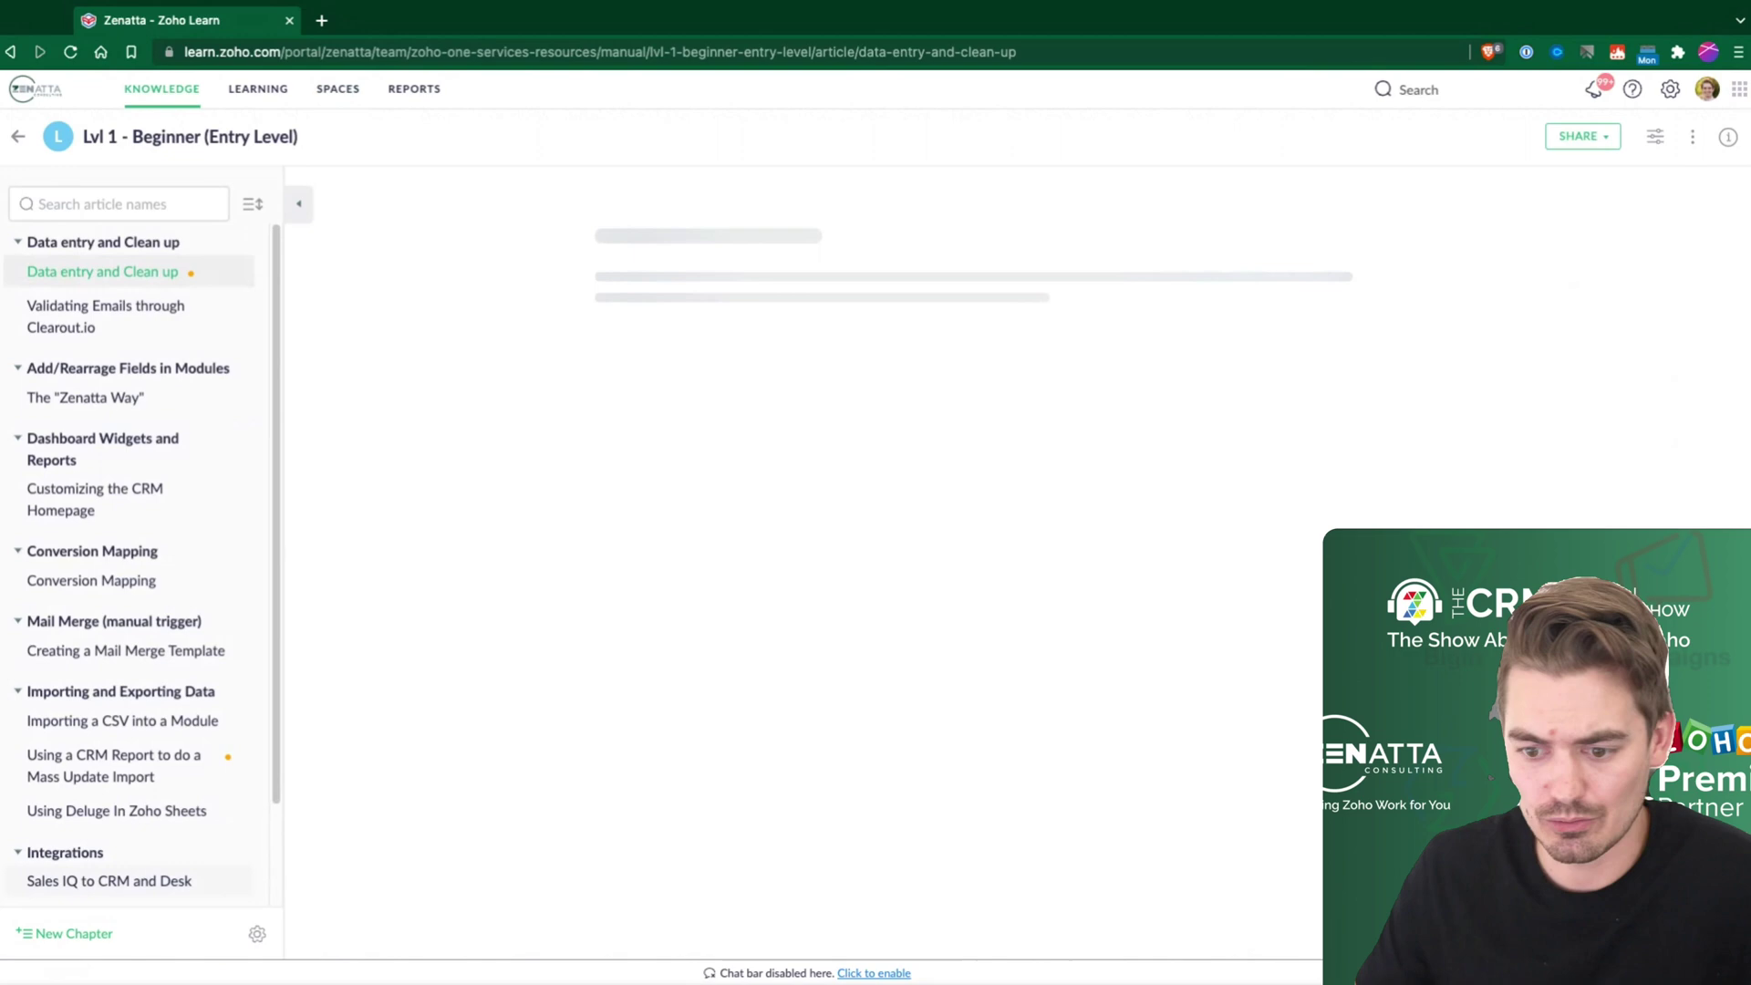
{"action": "left_click", "coordinate": [30, 244]}
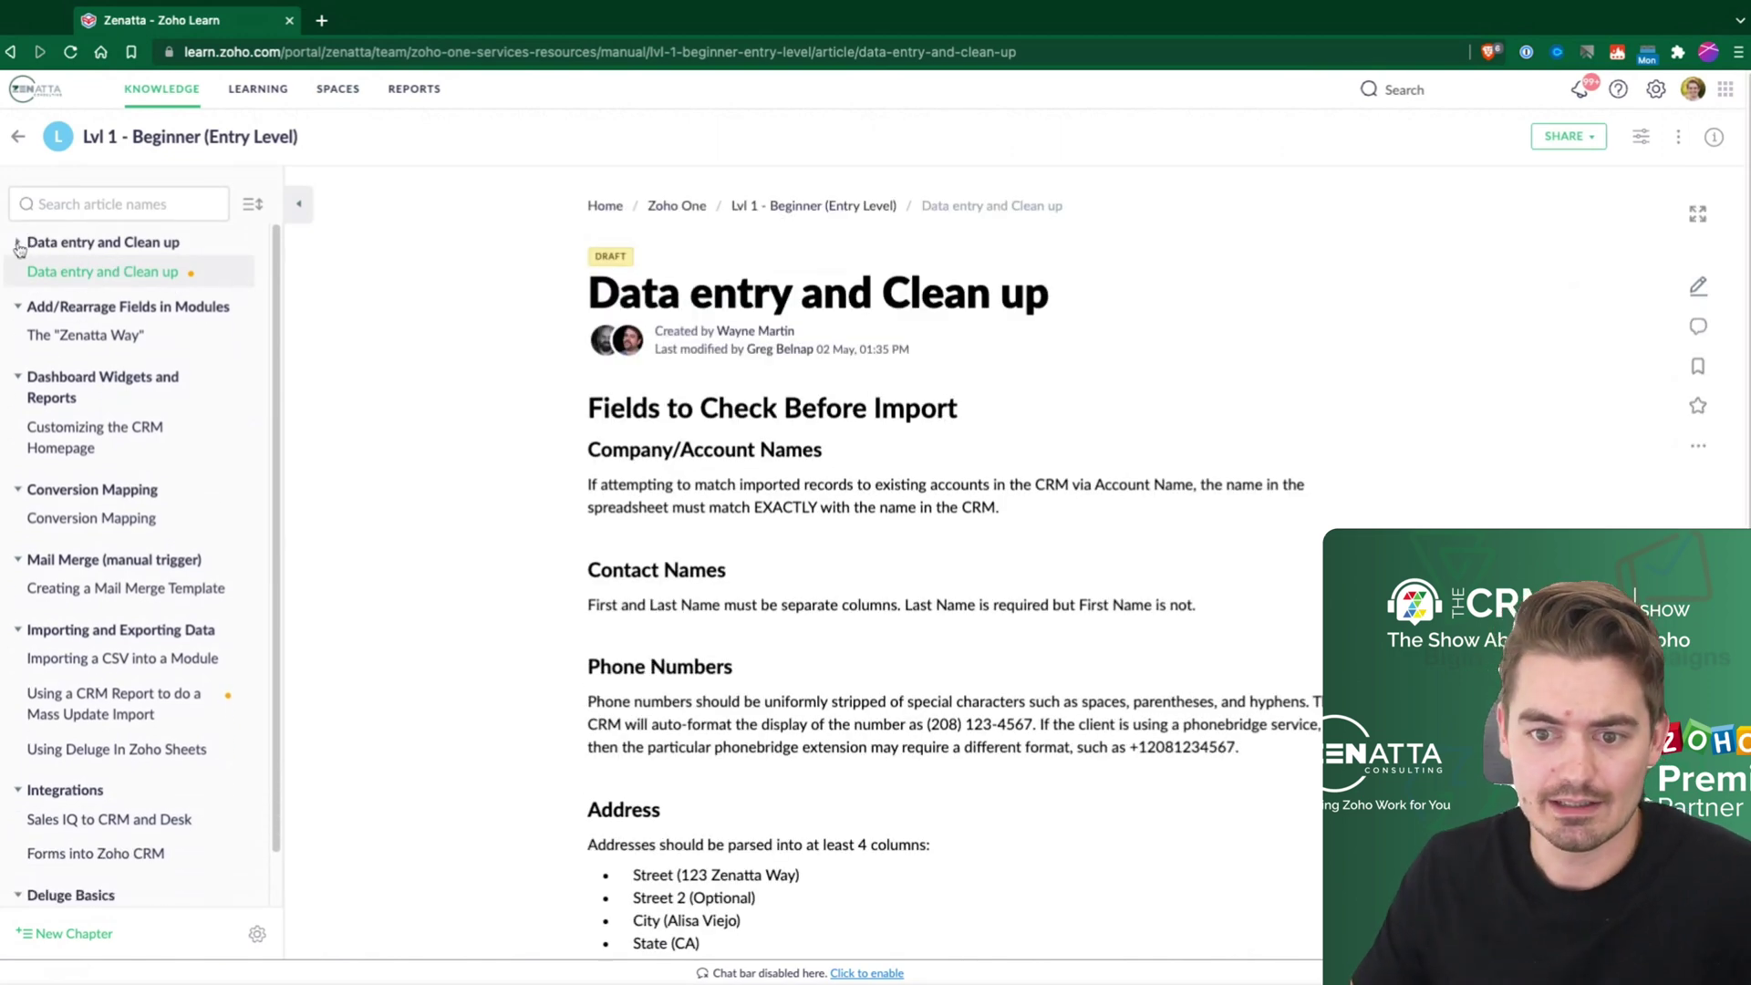
{"action": "left_click", "coordinate": [18, 268]}
{"action": "left_click", "coordinate": [18, 294]}
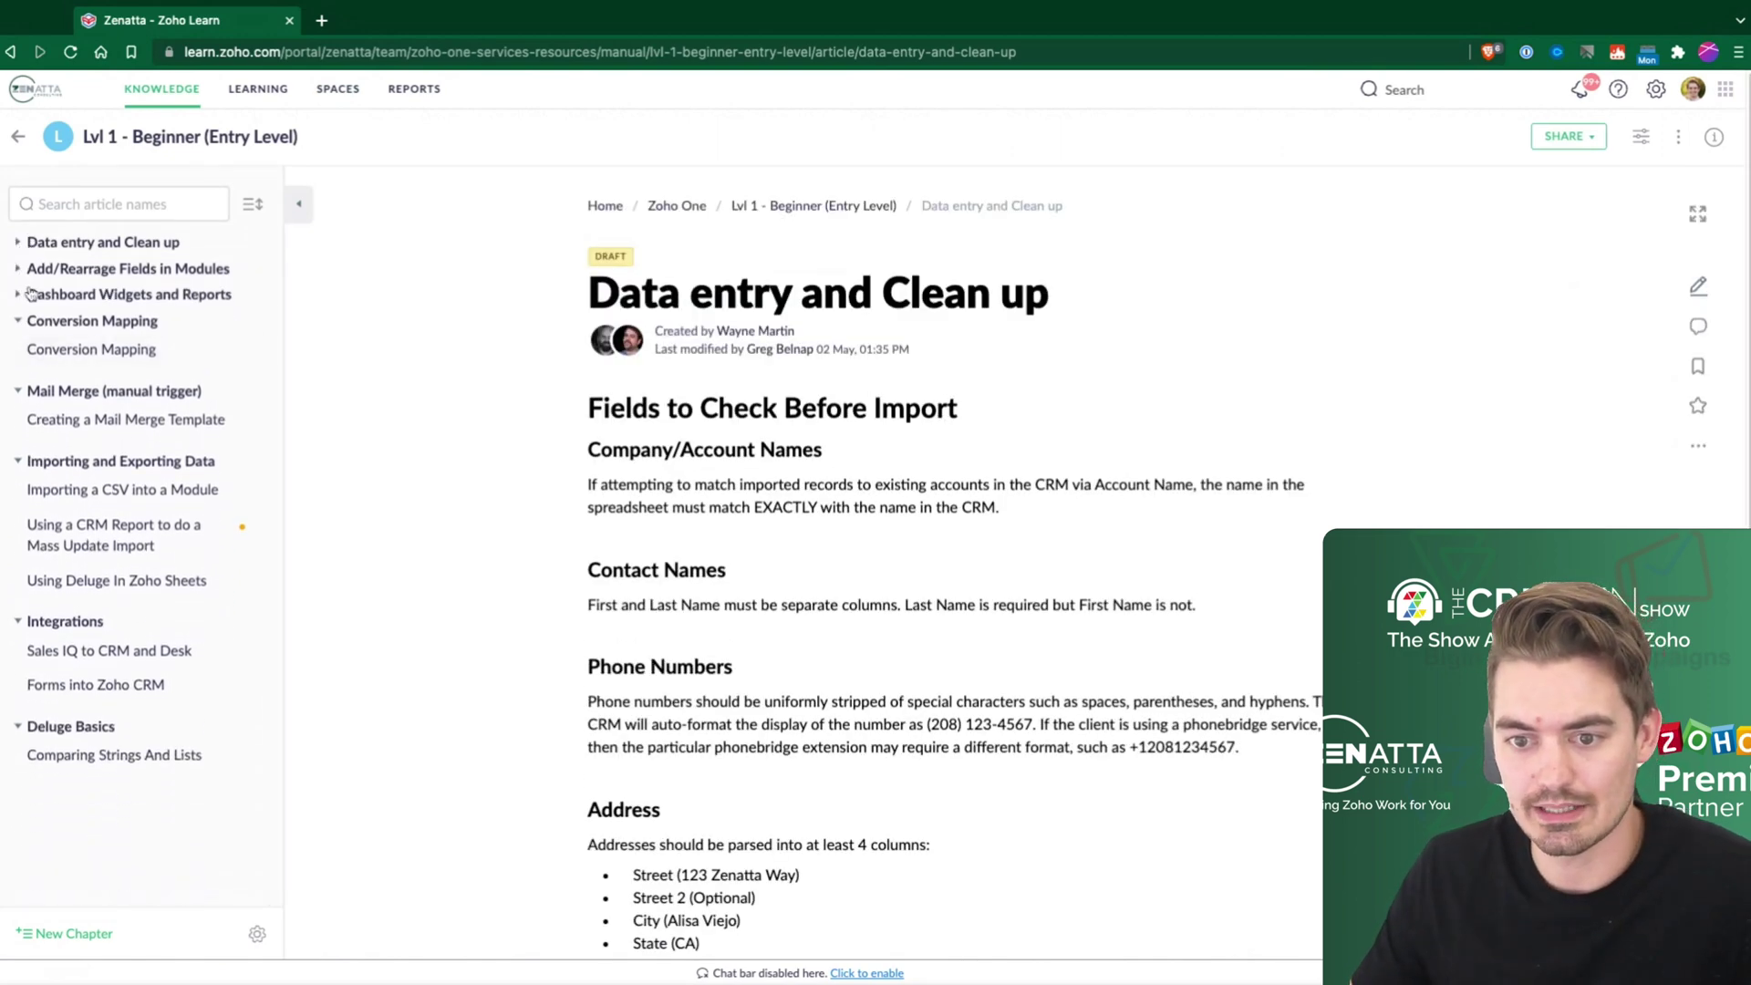
{"action": "left_click", "coordinate": [28, 245]}
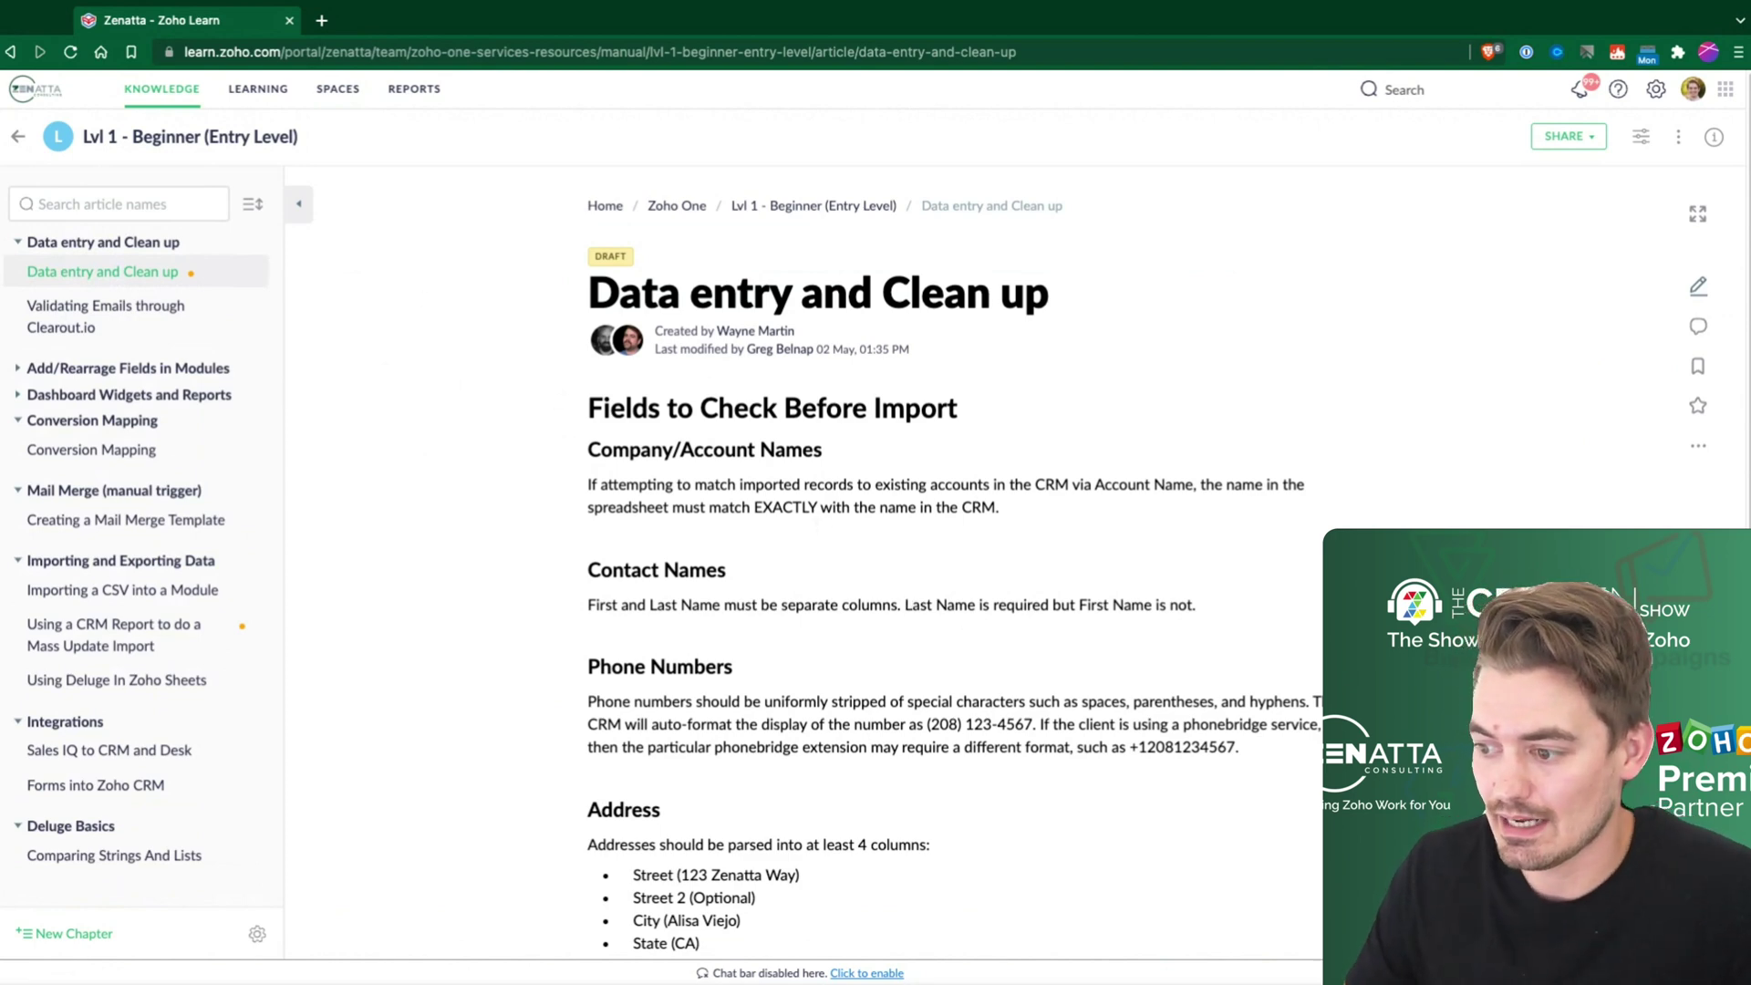
Create 'New Article' in the current manual under the Data entry and Clean up chapter
{"action": "key", "text": "n"}
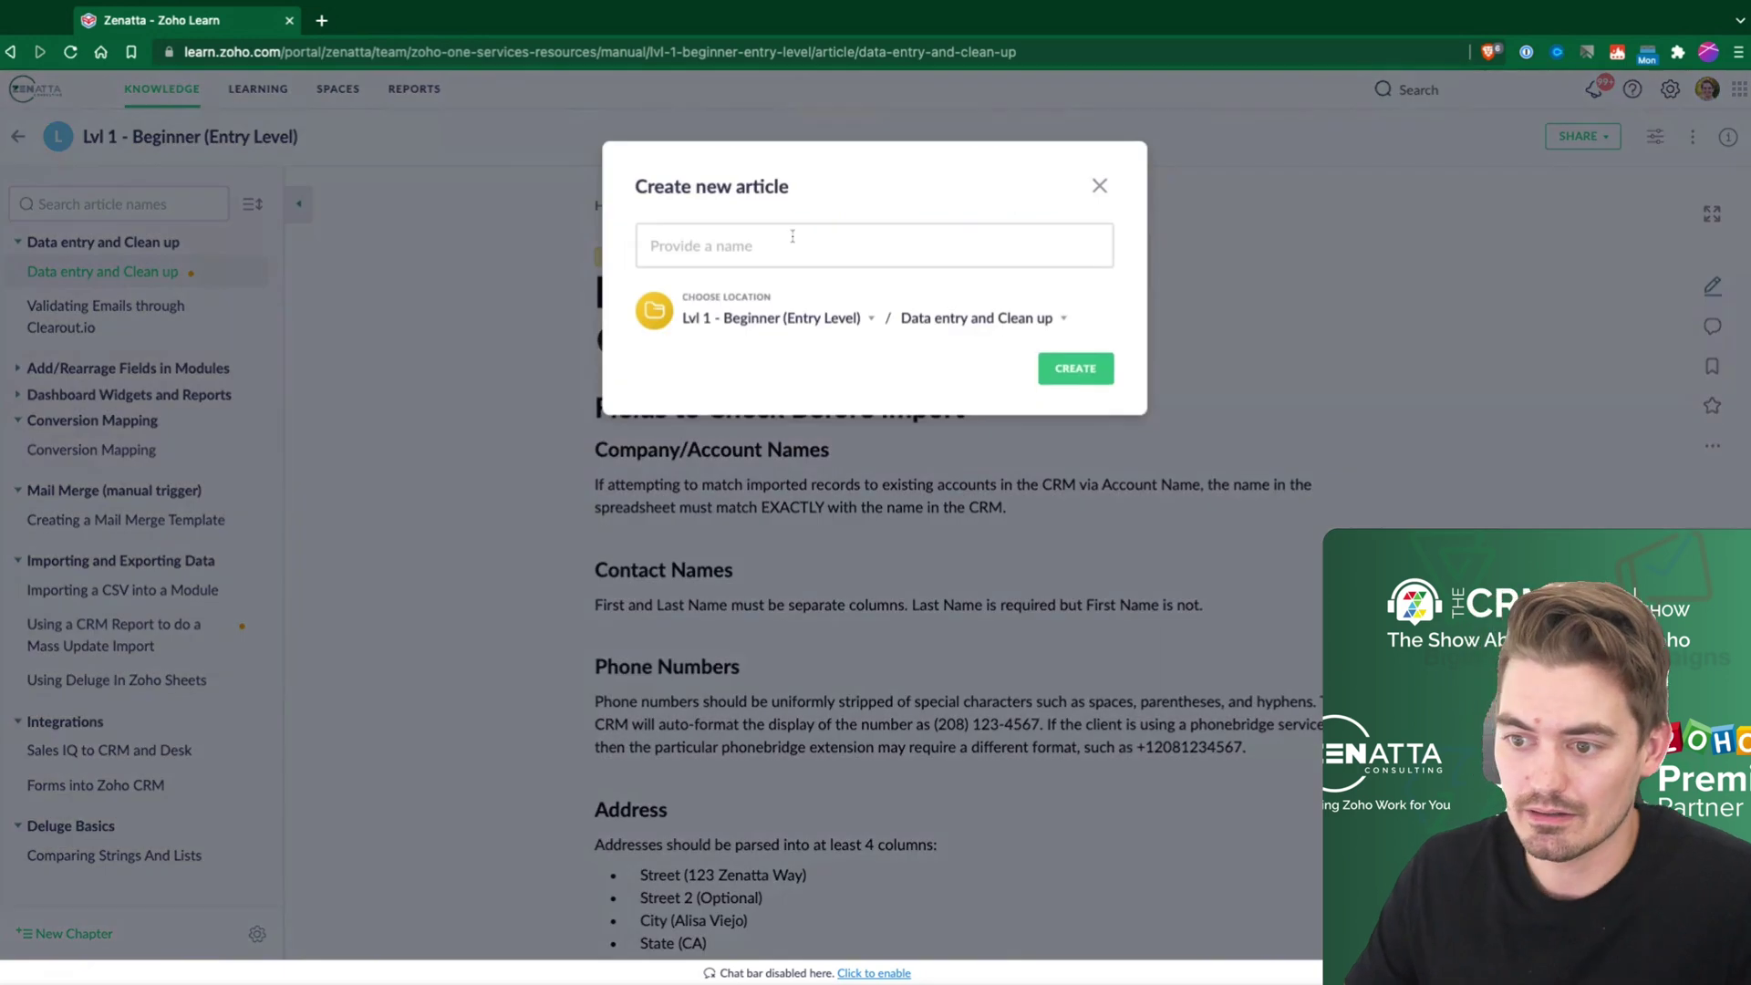
{"action": "left_click", "coordinate": [790, 235]}
{"action": "type", "text": "New"}
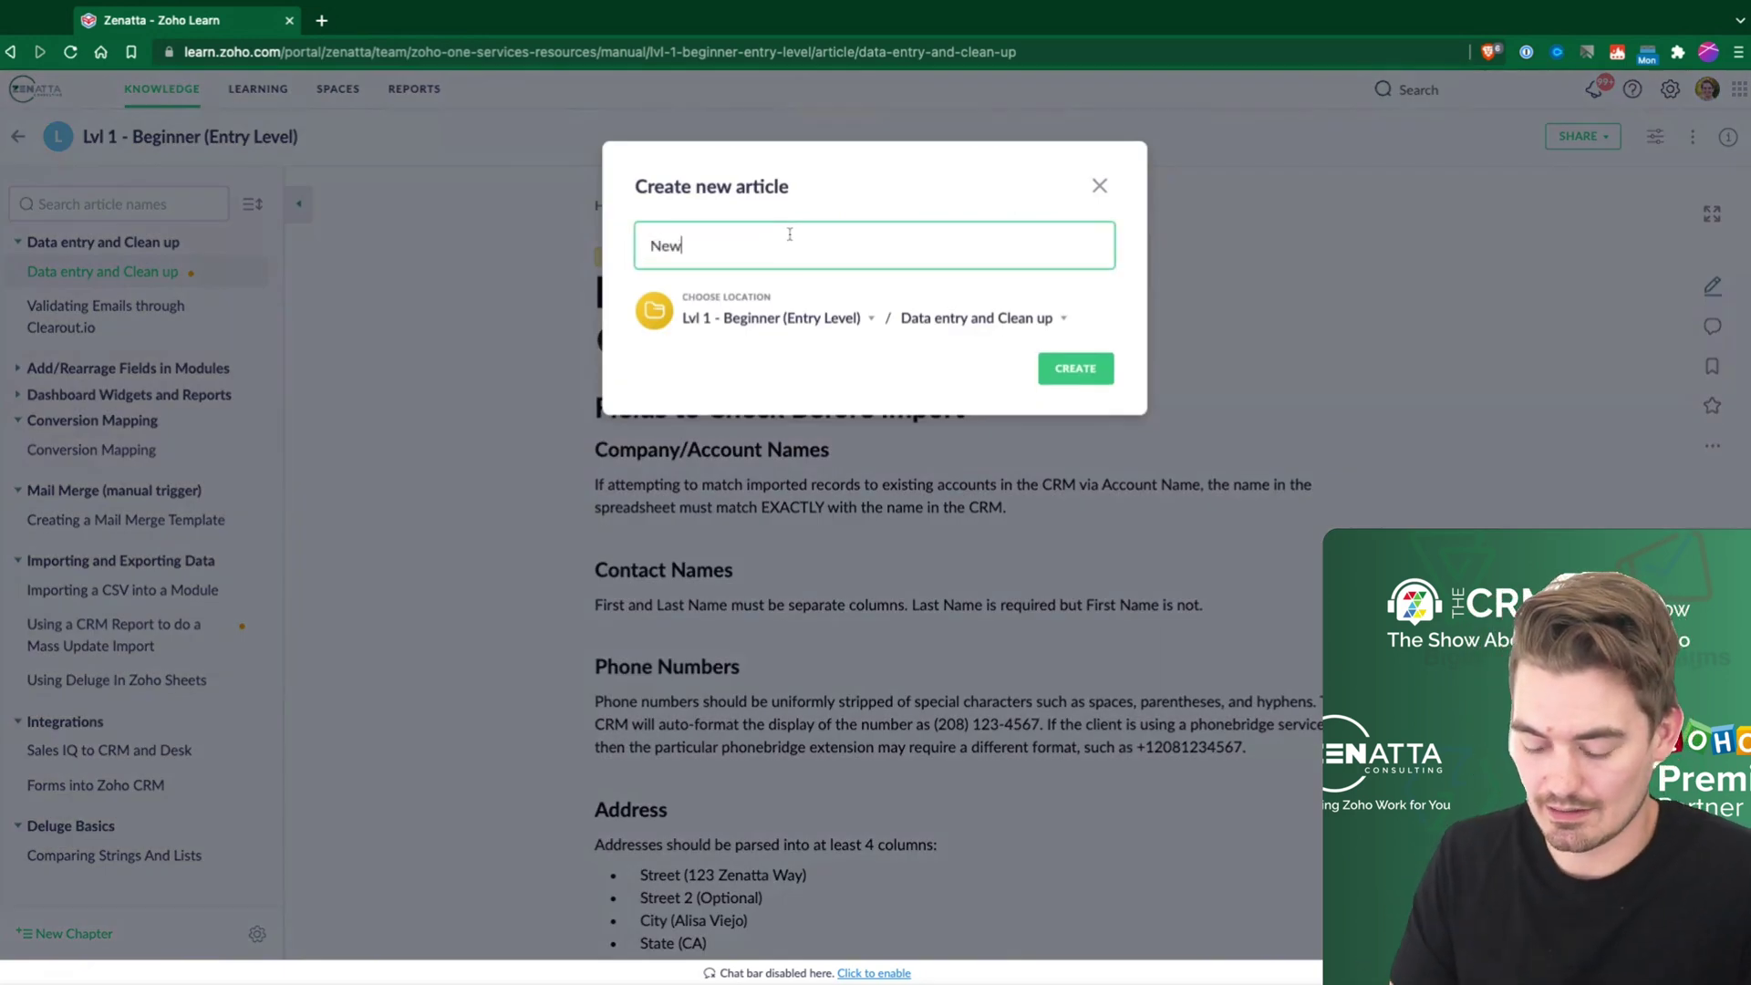
{"action": "type", "text": " Arti"}
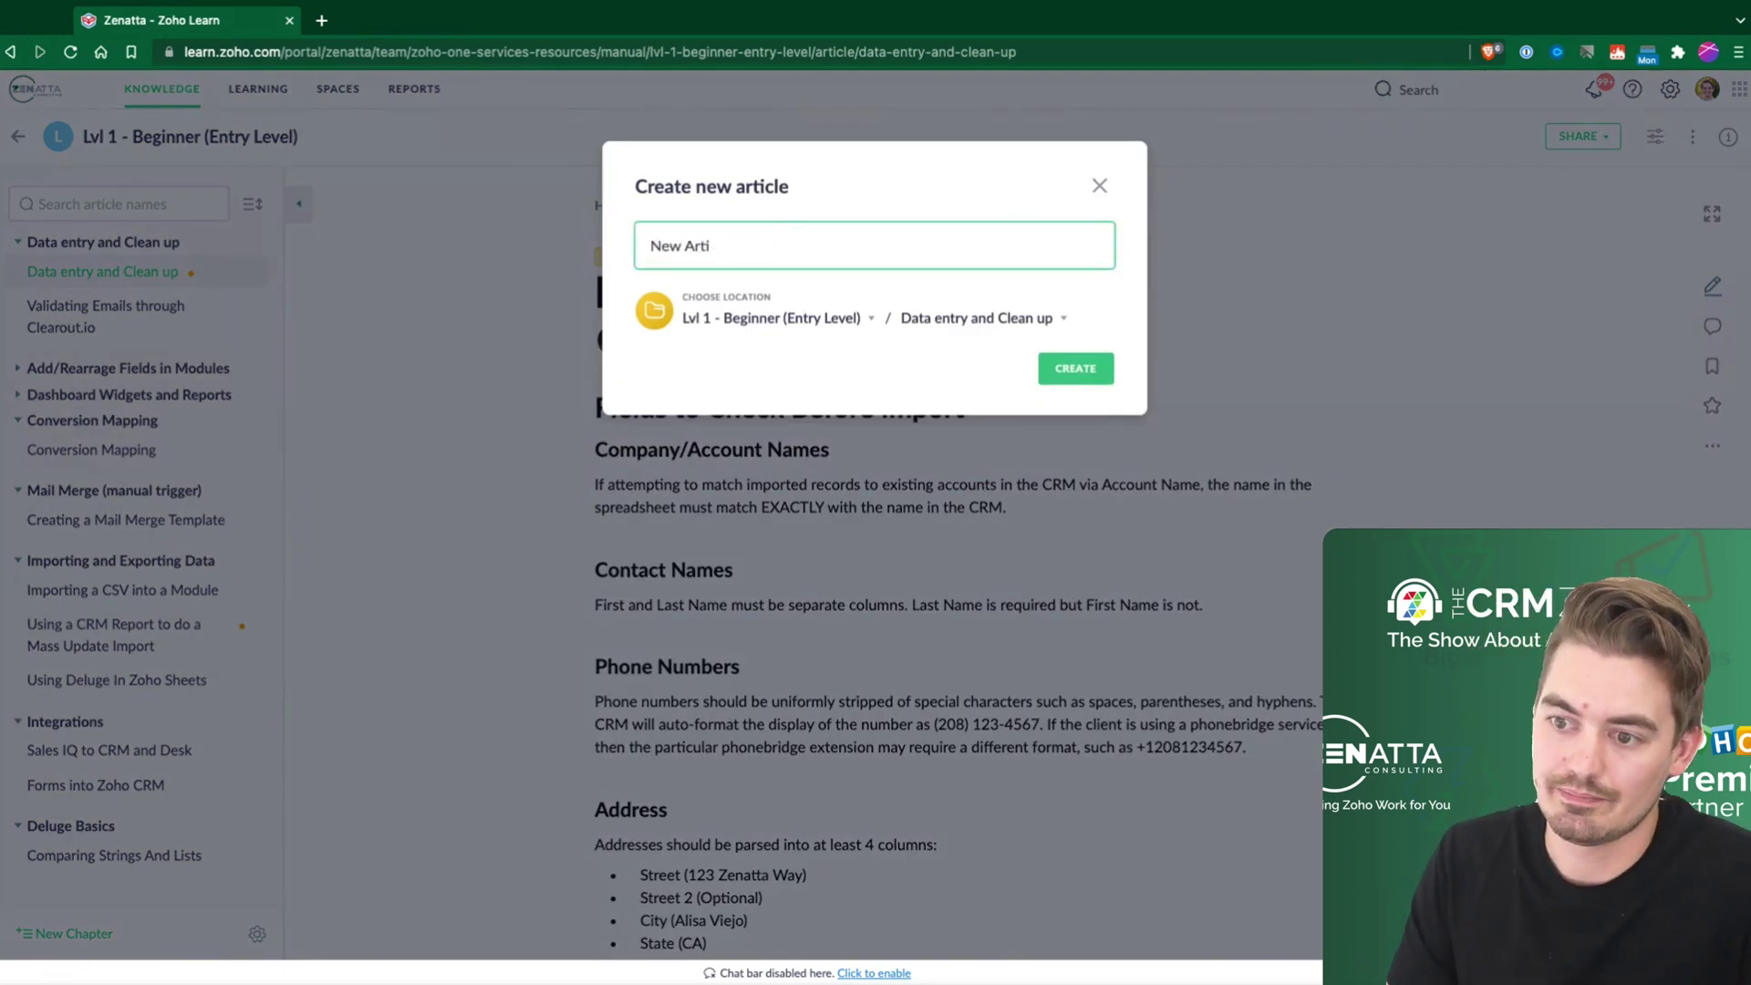
{"action": "type", "text": "vcle"}
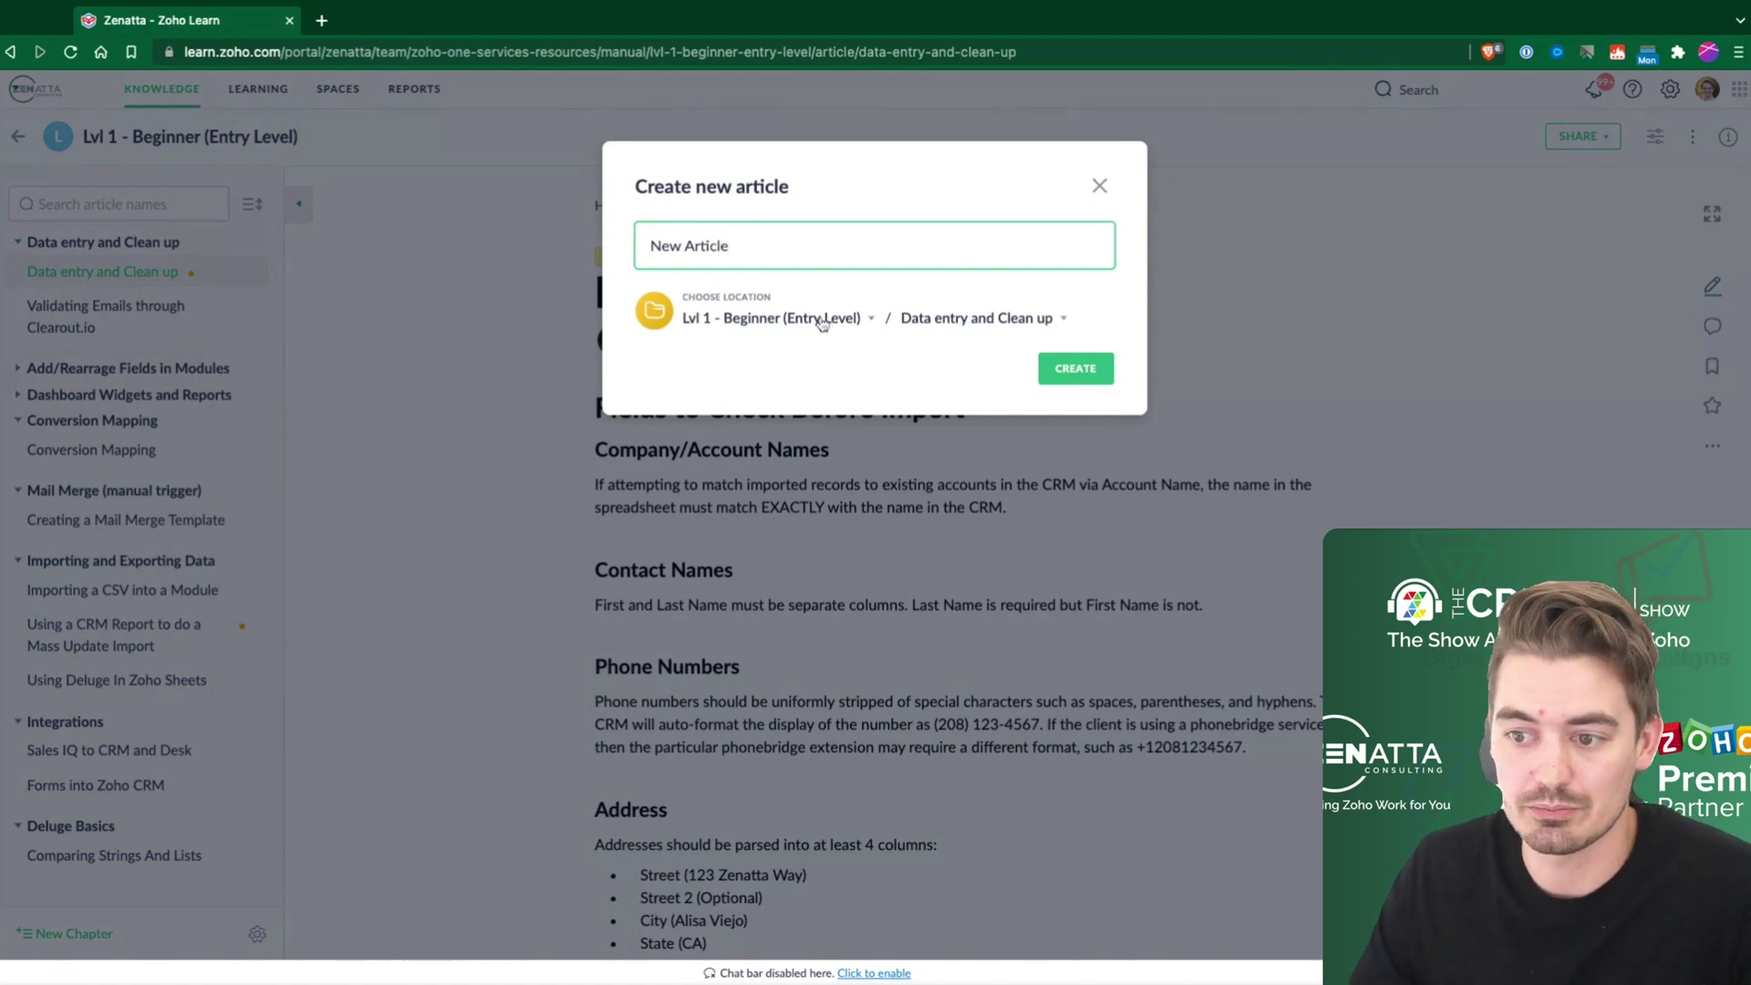
{"action": "left_click", "coordinate": [747, 321]}
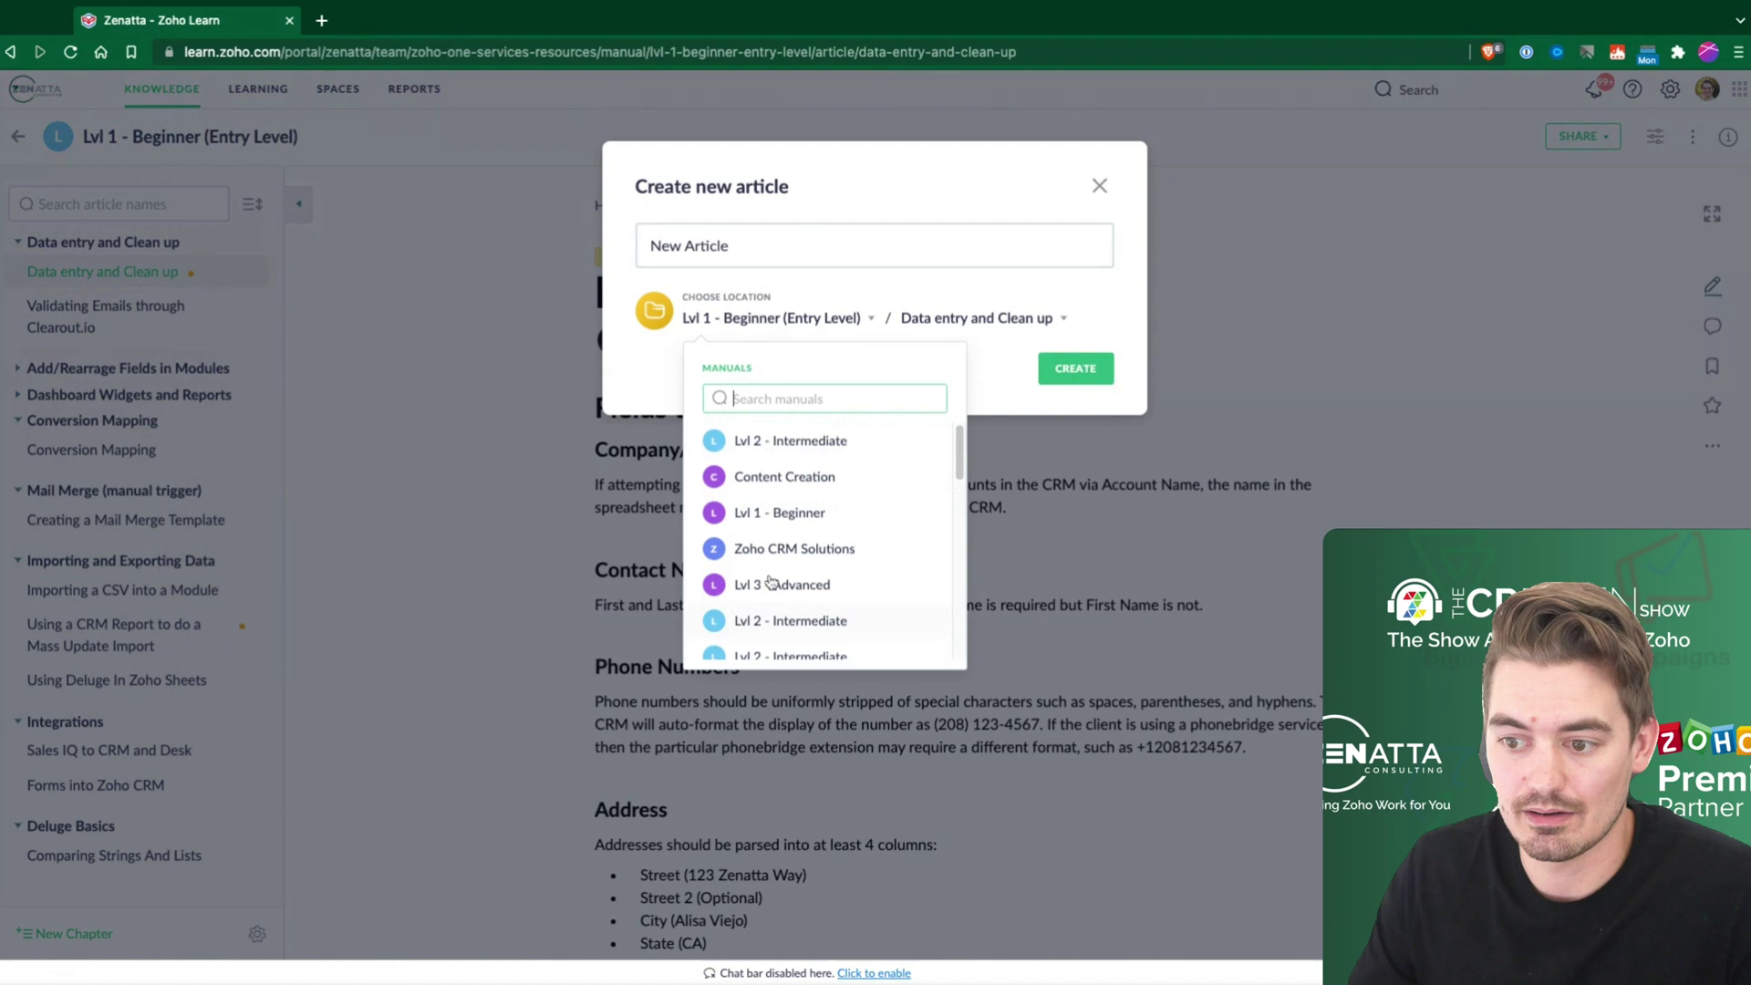
{"action": "left_click", "coordinate": [1040, 312]}
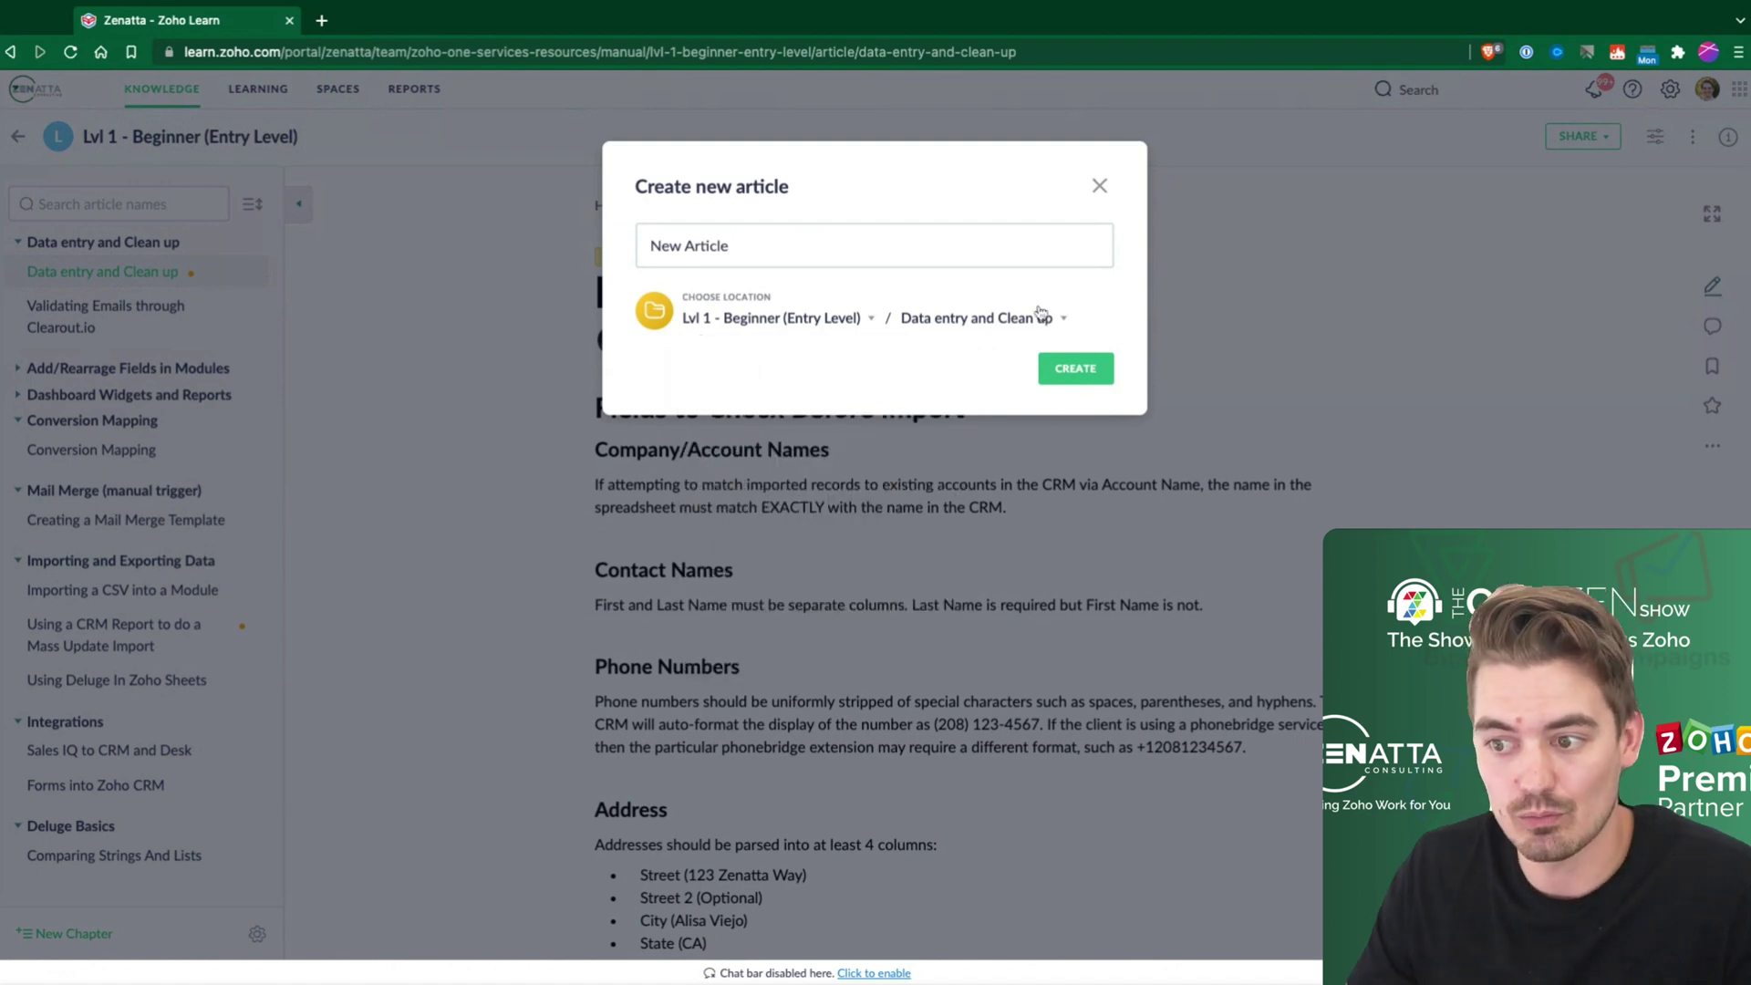
{"action": "left_click", "coordinate": [953, 318]}
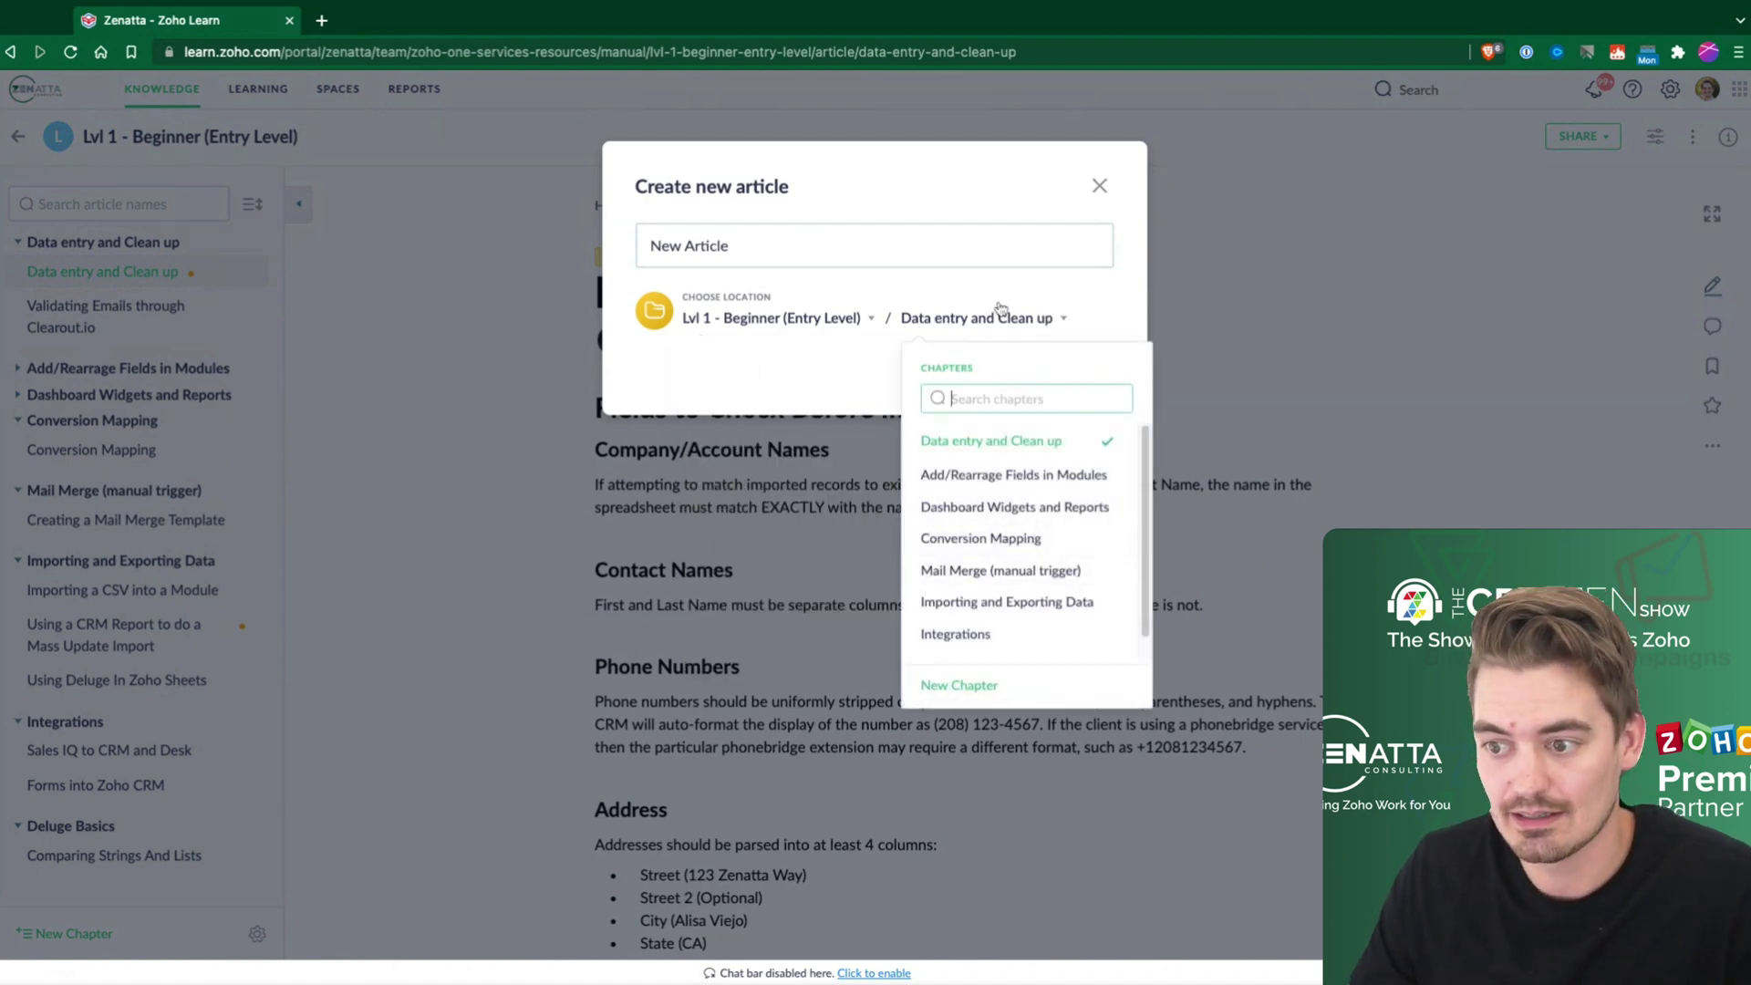
{"action": "left_click", "coordinate": [841, 341]}
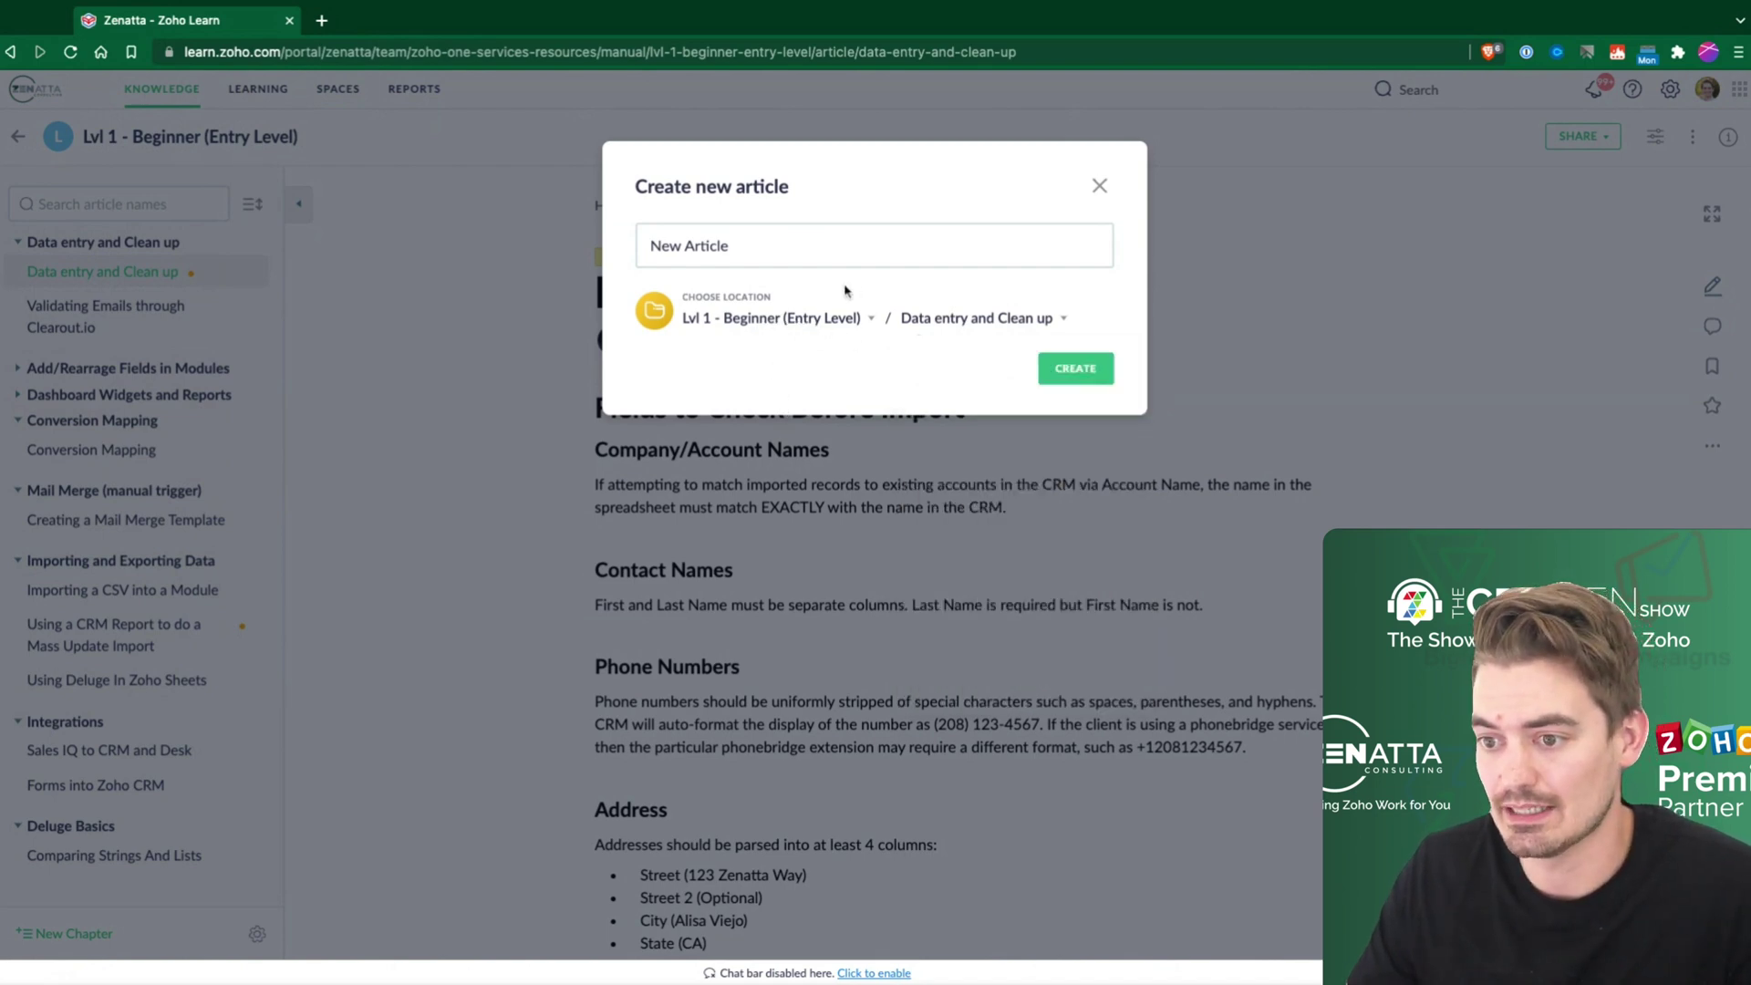
{"action": "left_click", "coordinate": [1069, 374]}
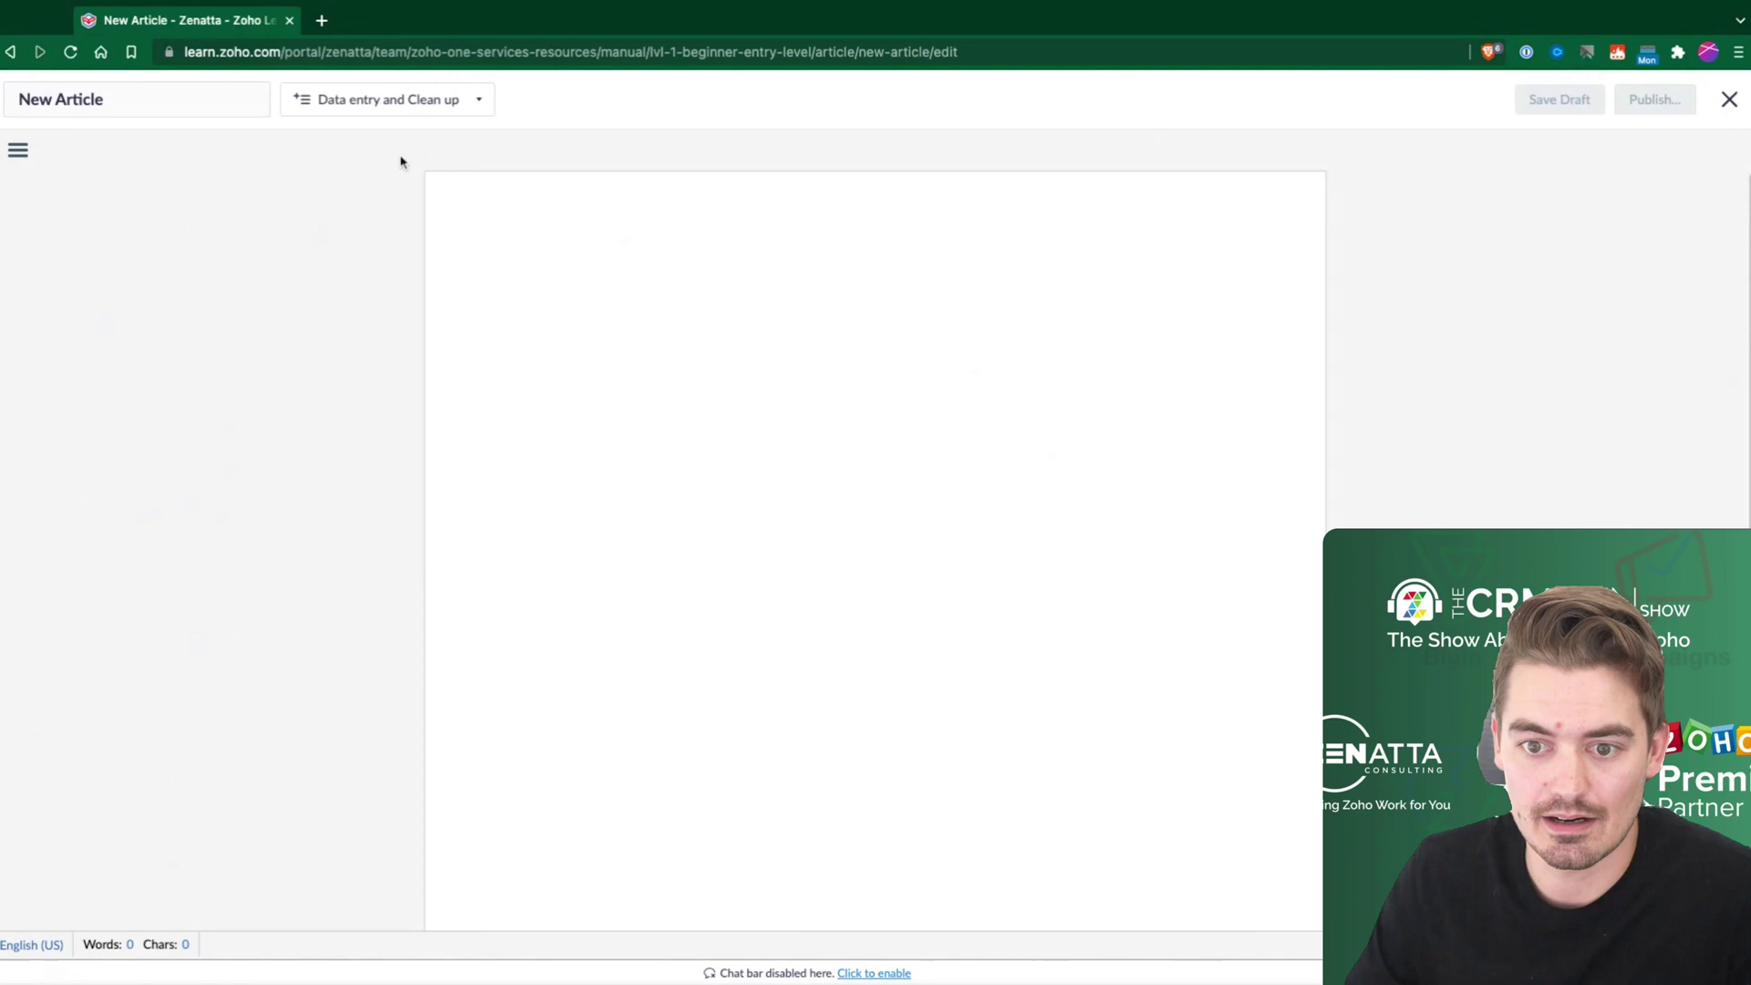
Browse the editor's Format panel, then its Insert options for pictures and tables
{"action": "left_click", "coordinate": [18, 150]}
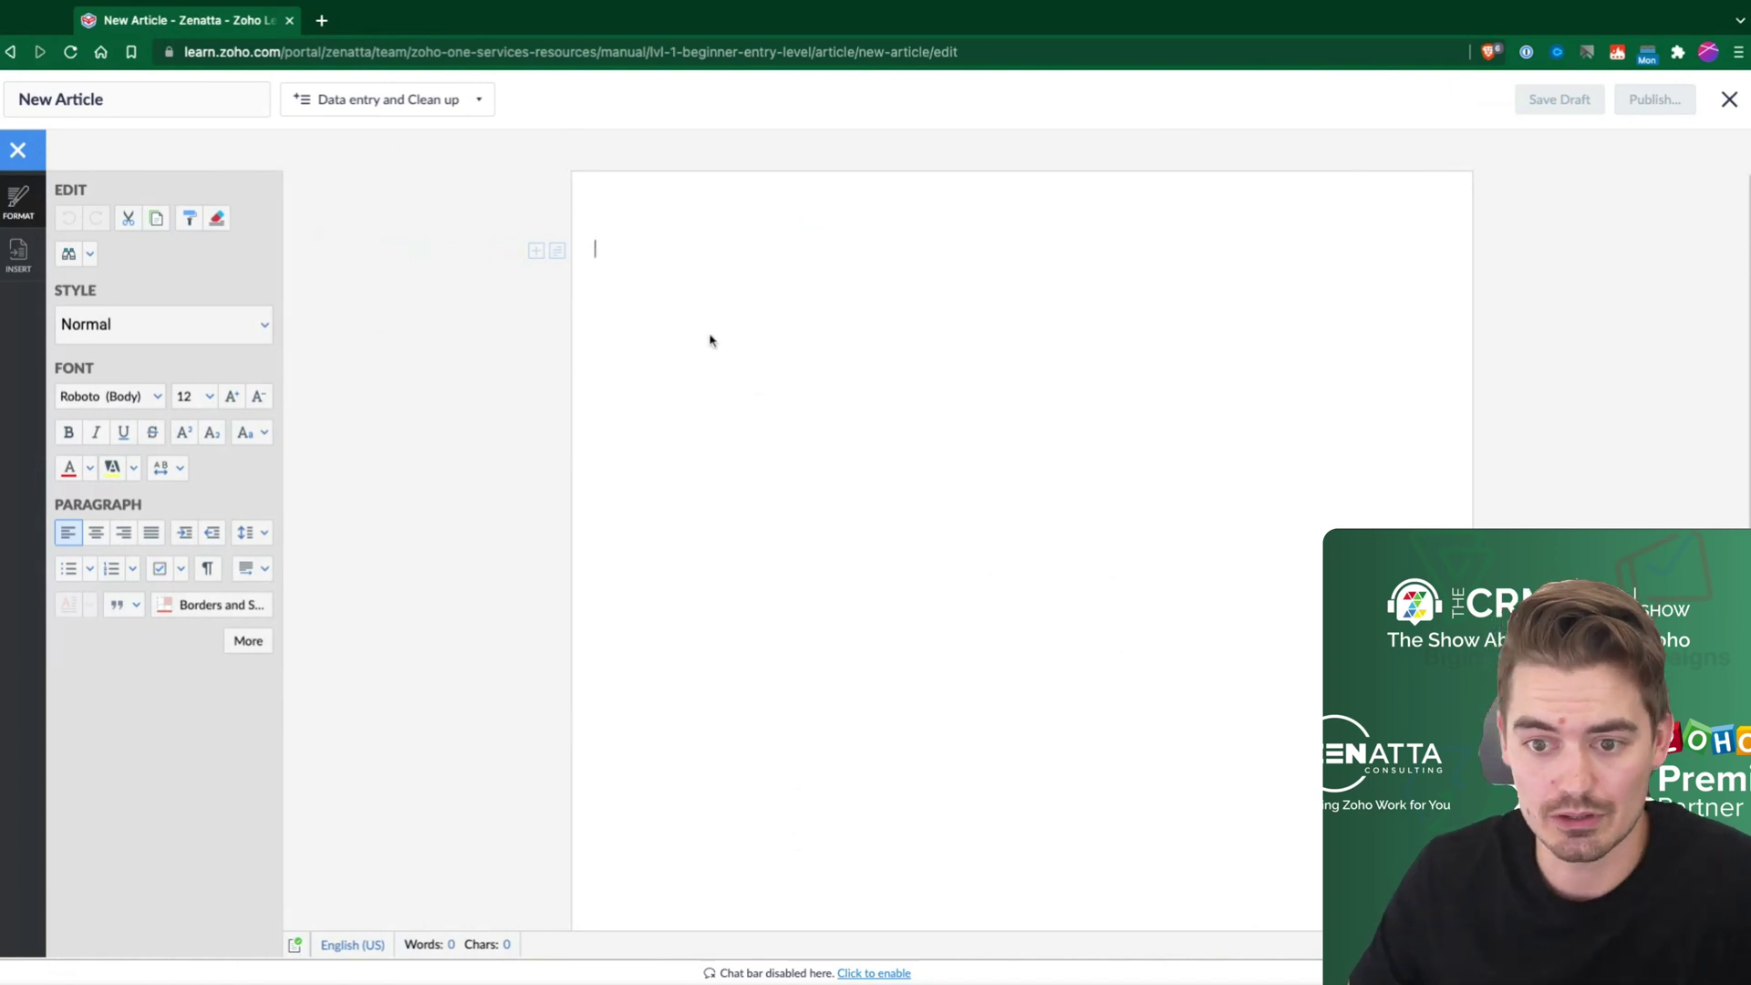
{"action": "left_click", "coordinate": [735, 242]}
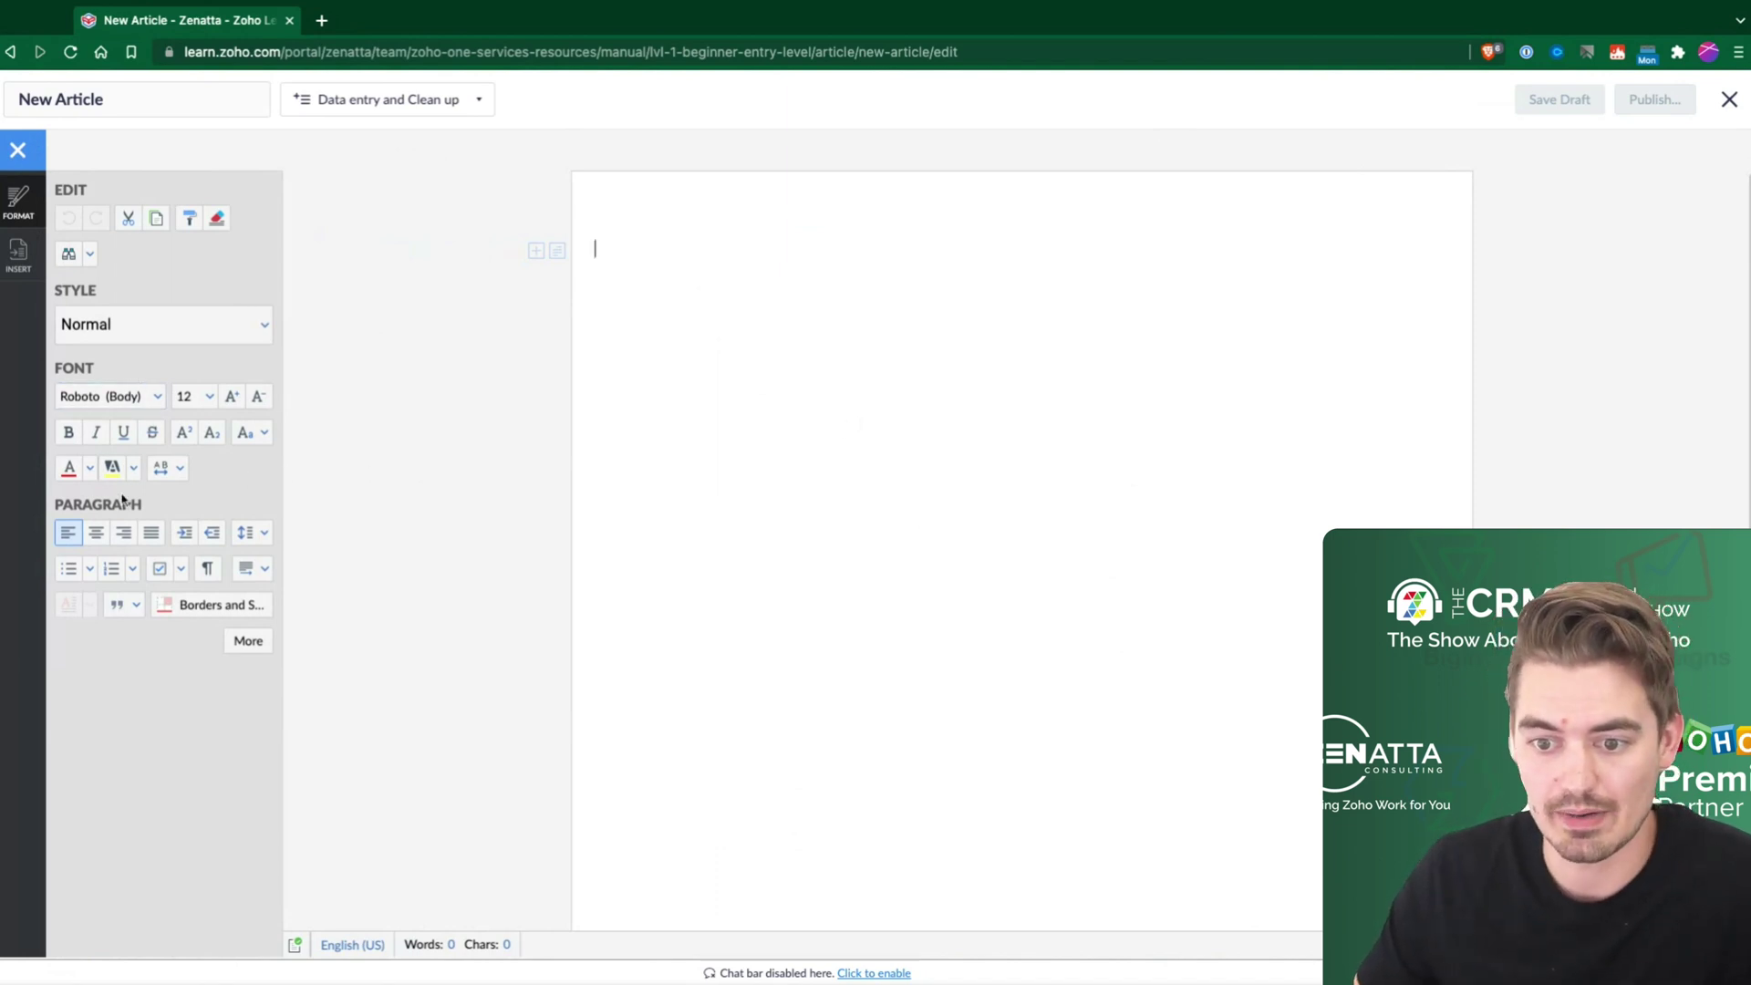
{"action": "left_click", "coordinate": [19, 255]}
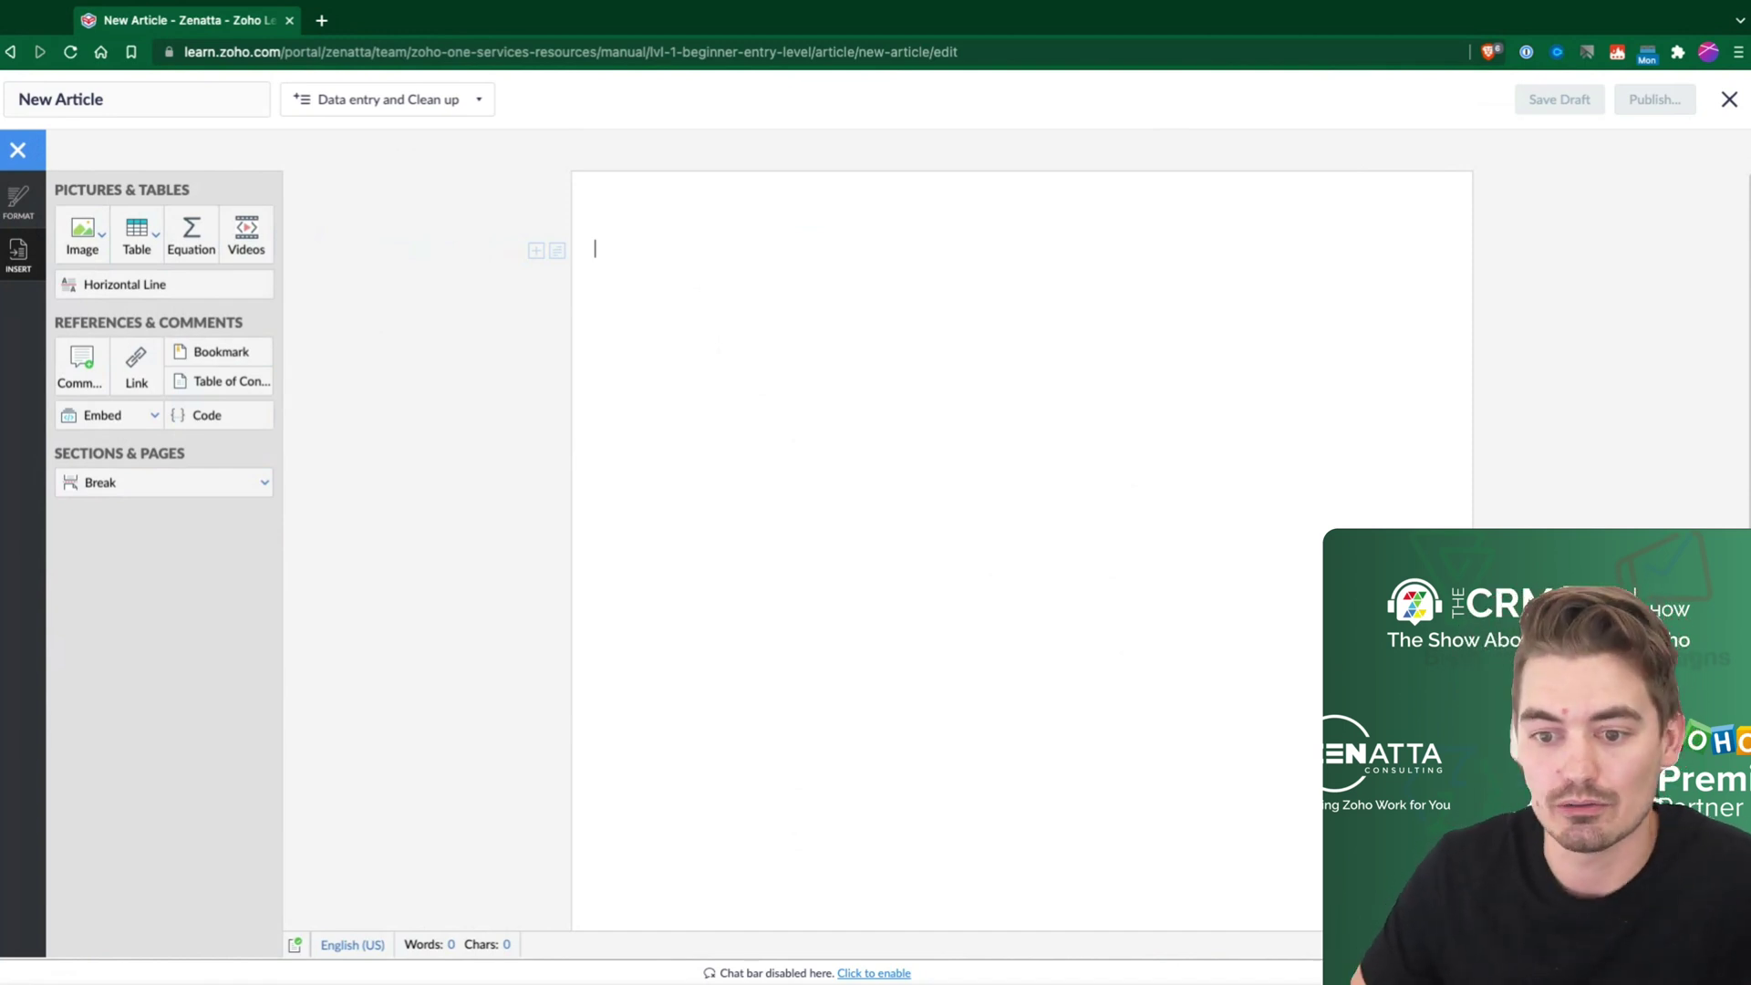
Close the editor and open the Conversion Mapping article, scrolling through it and checking its views
{"action": "left_click", "coordinate": [1730, 99]}
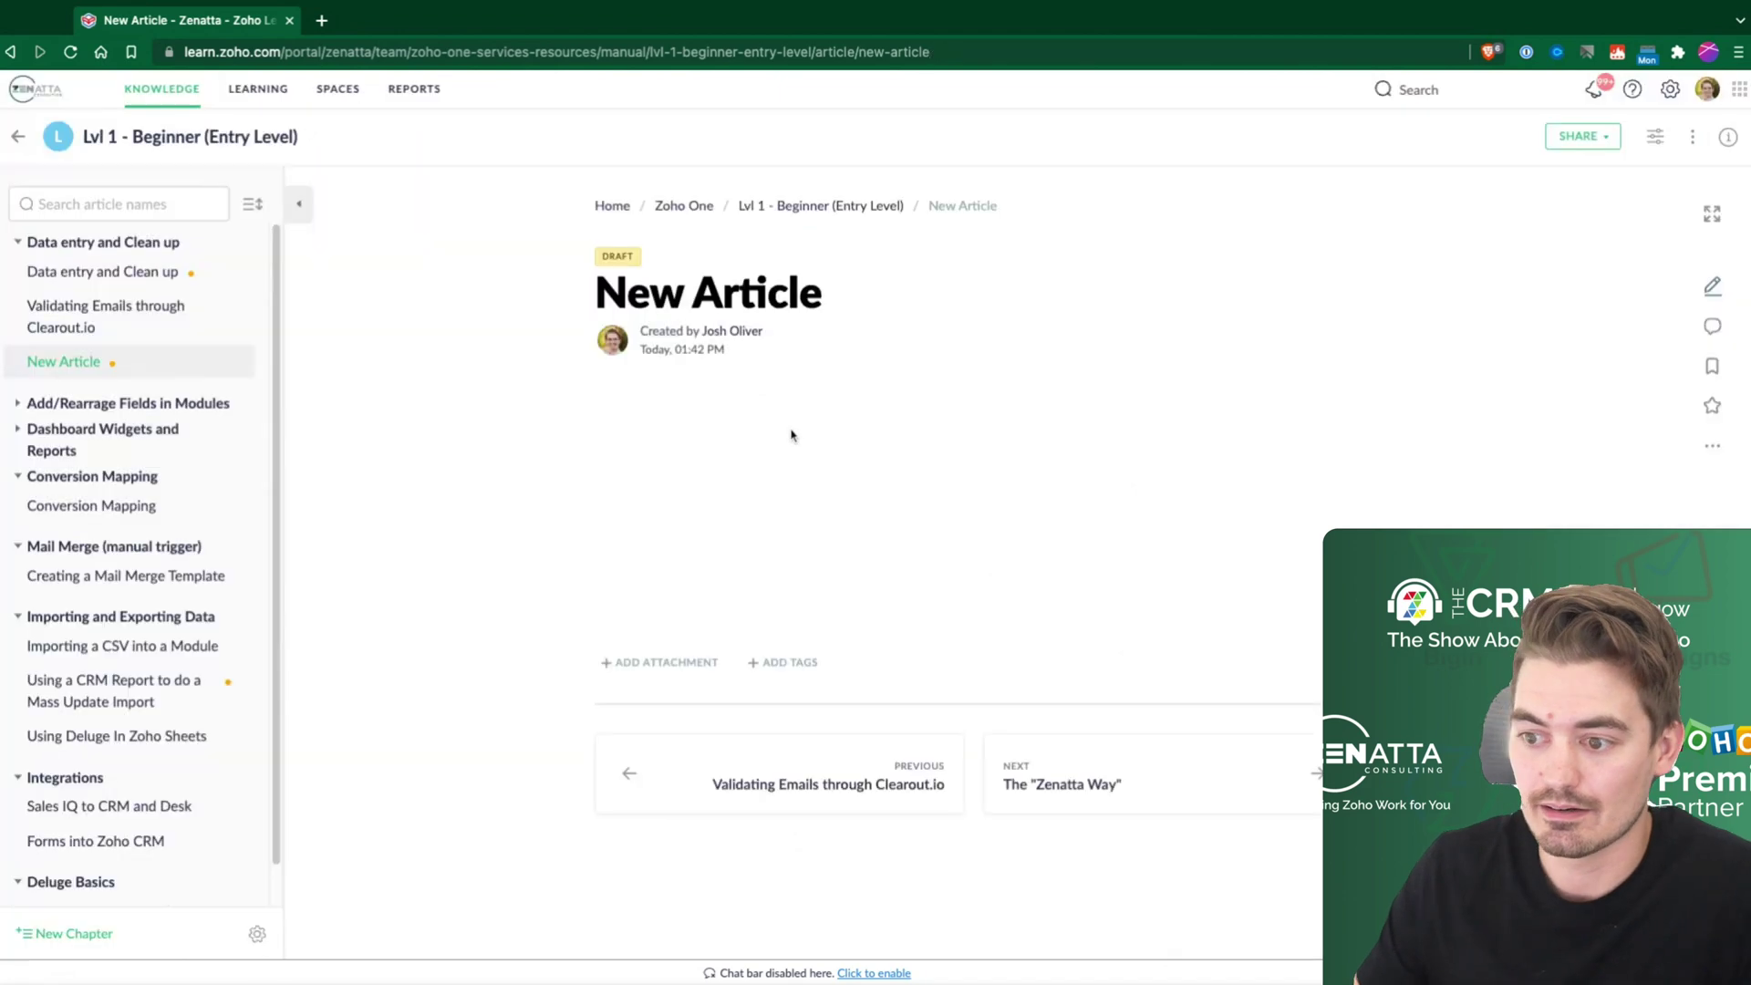
{"action": "left_click", "coordinate": [68, 270]}
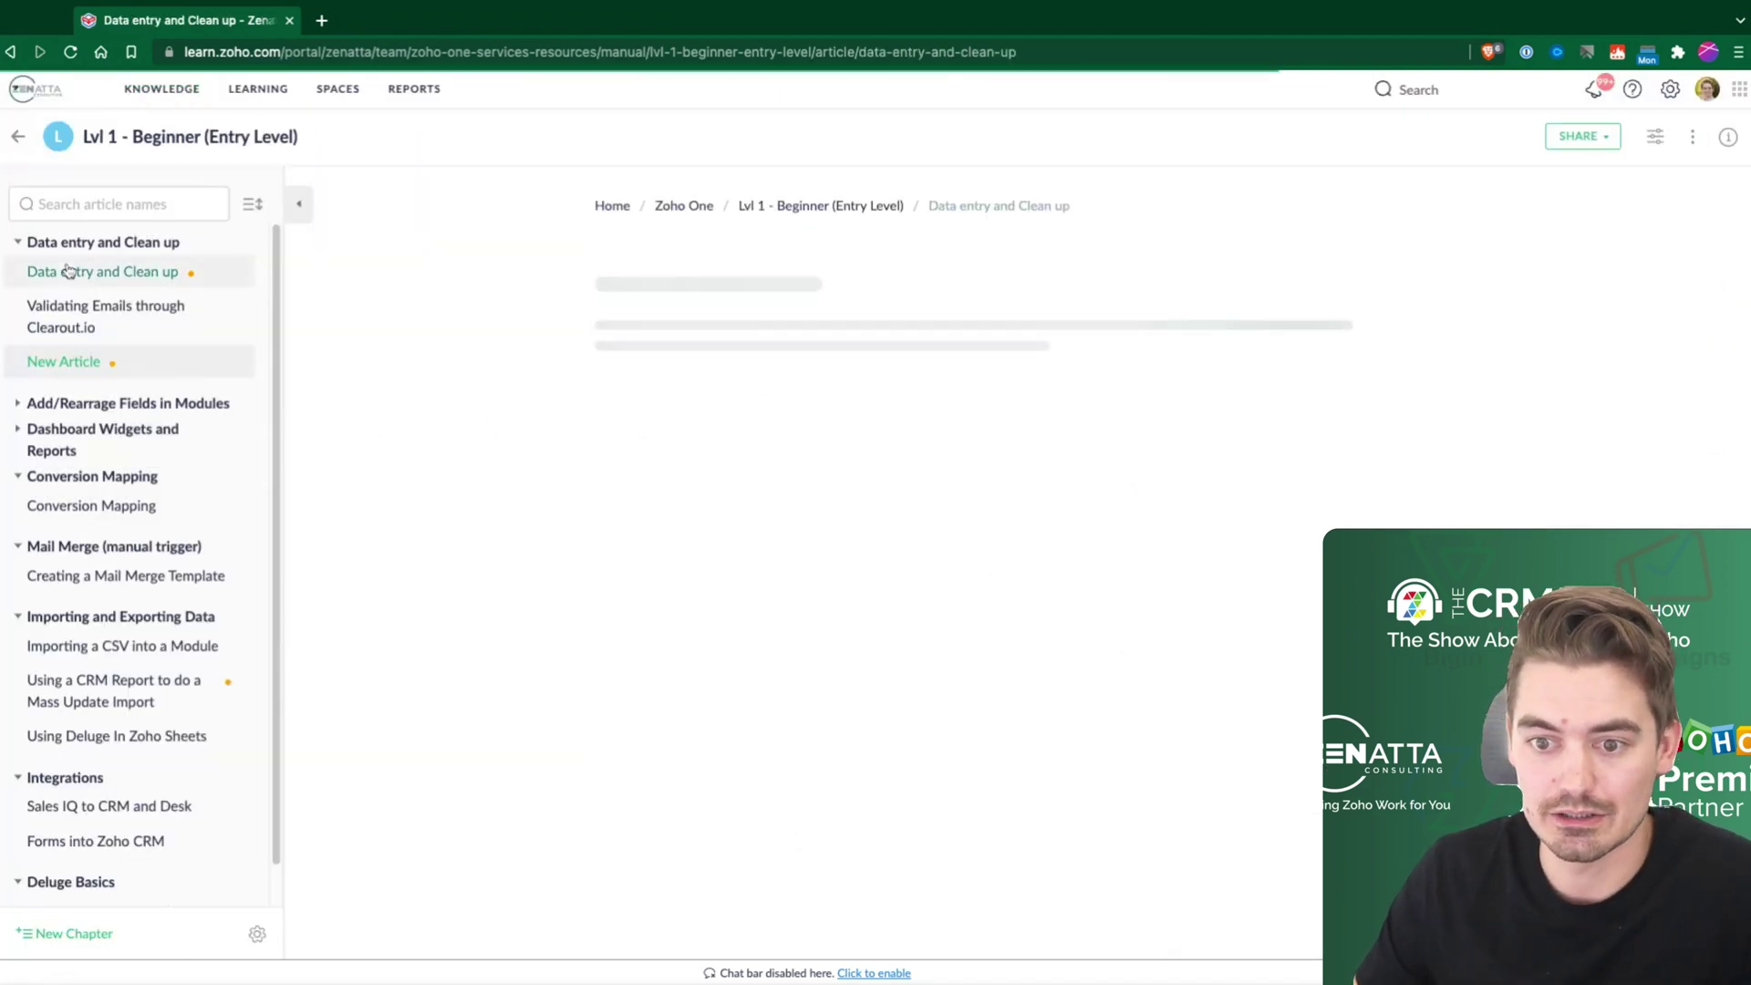
{"action": "left_click", "coordinate": [76, 511]}
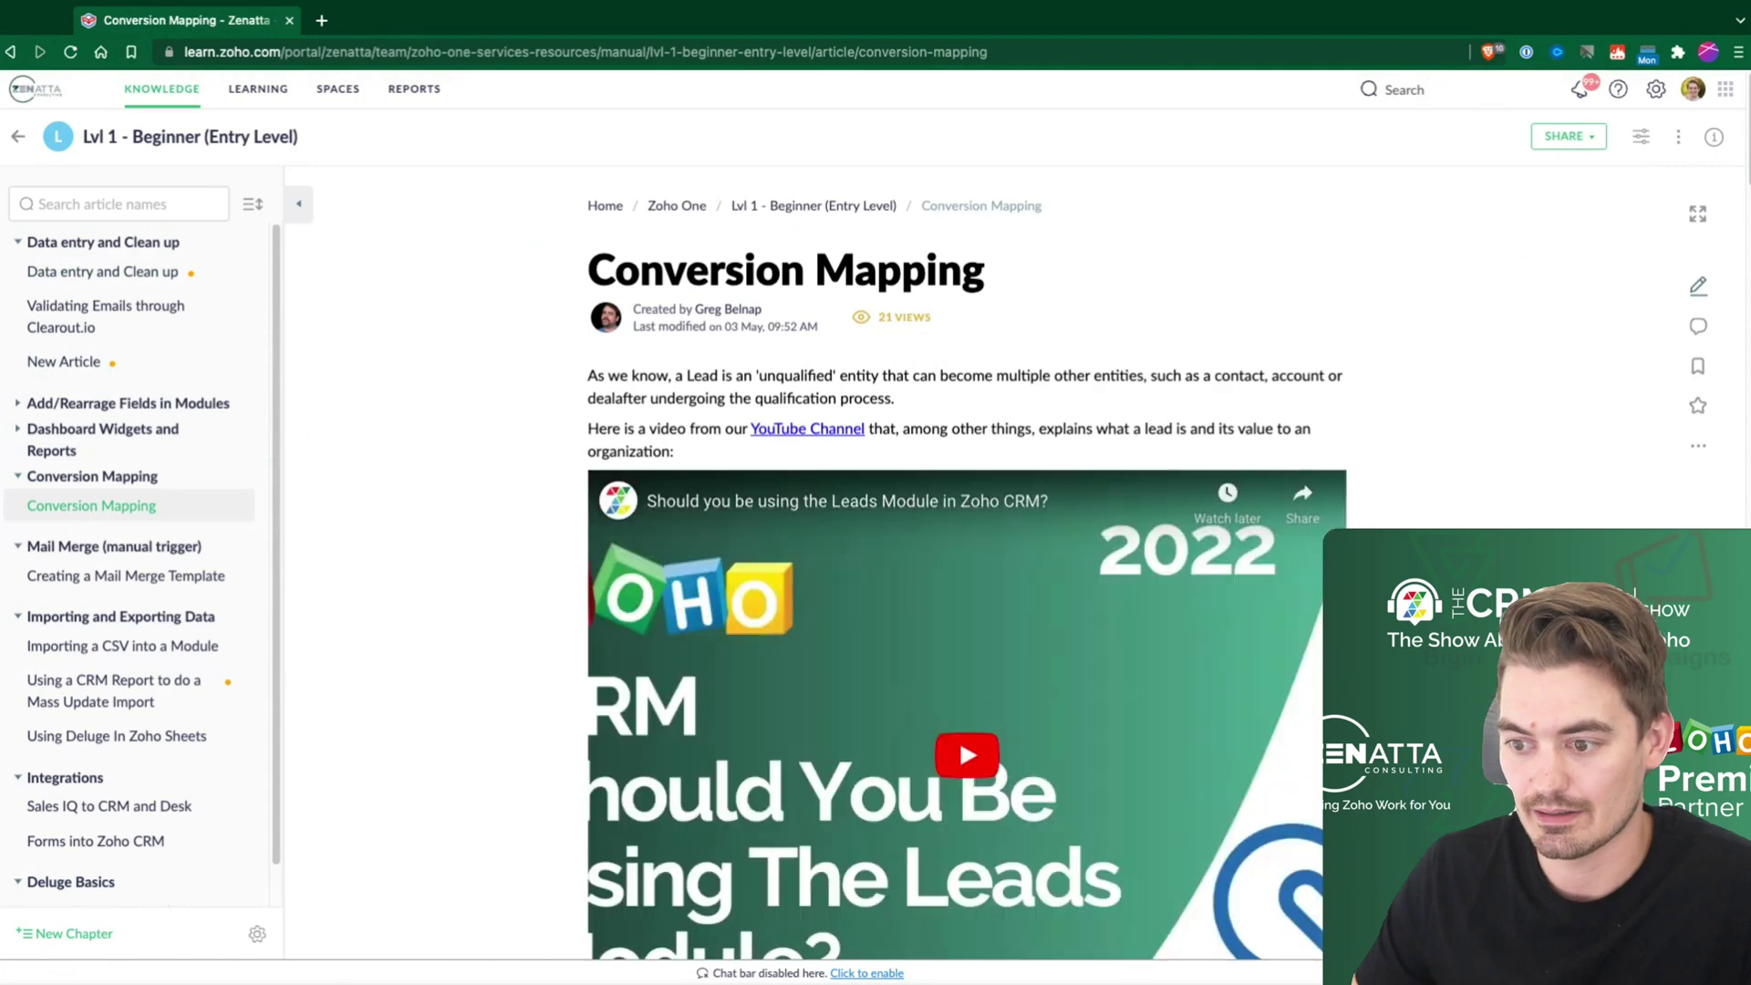
{"action": "scroll", "coordinate": [967, 565], "scroll_direction": "down", "scroll_amount": 2}
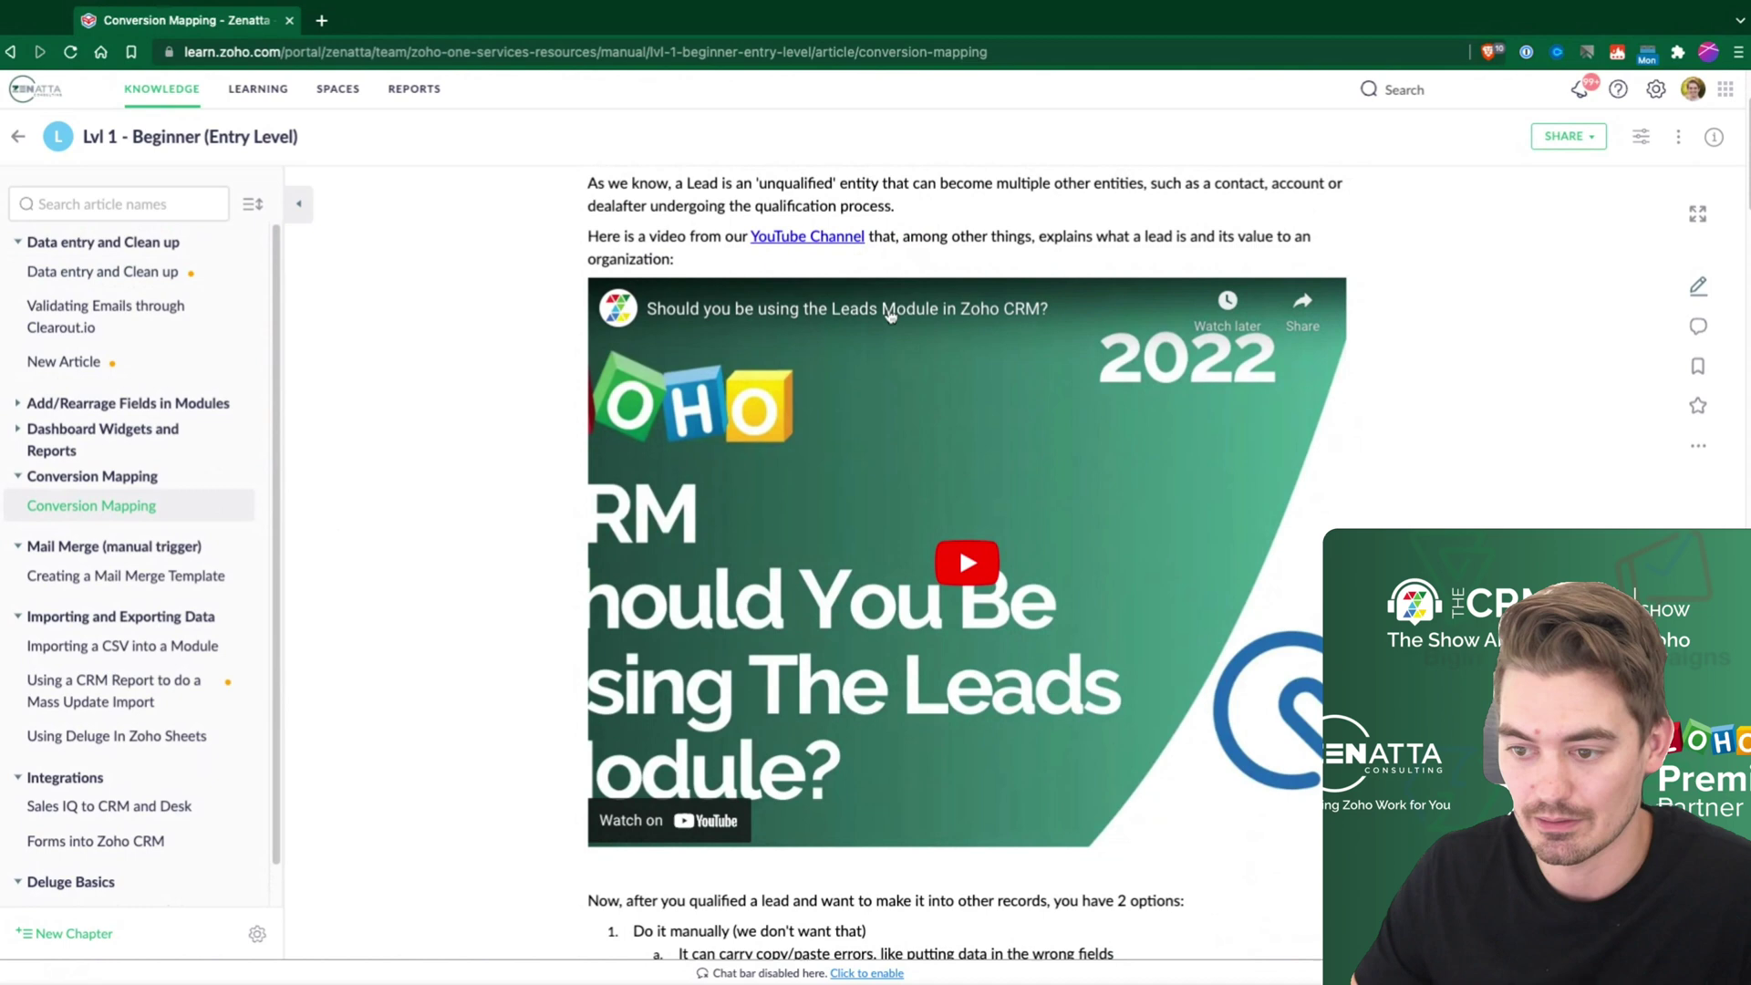
{"action": "scroll", "coordinate": [1542, 481], "scroll_direction": "up", "scroll_amount": 2}
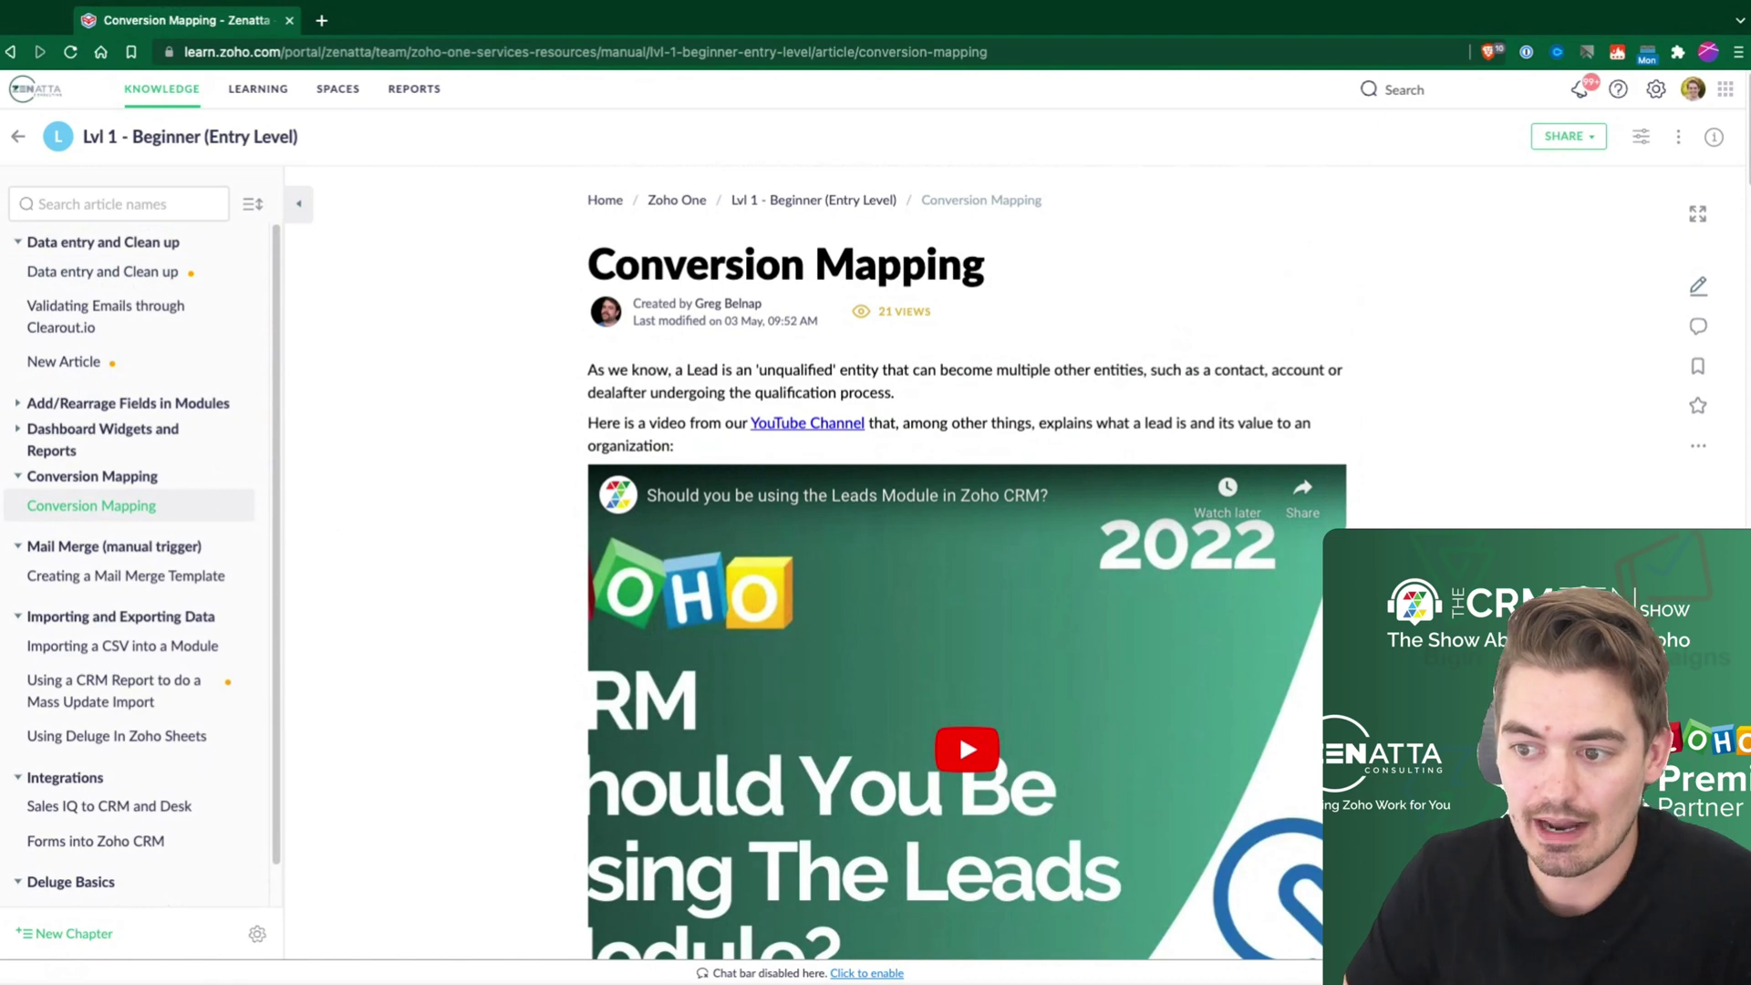
{"action": "mouse_move", "coordinate": [898, 317]}
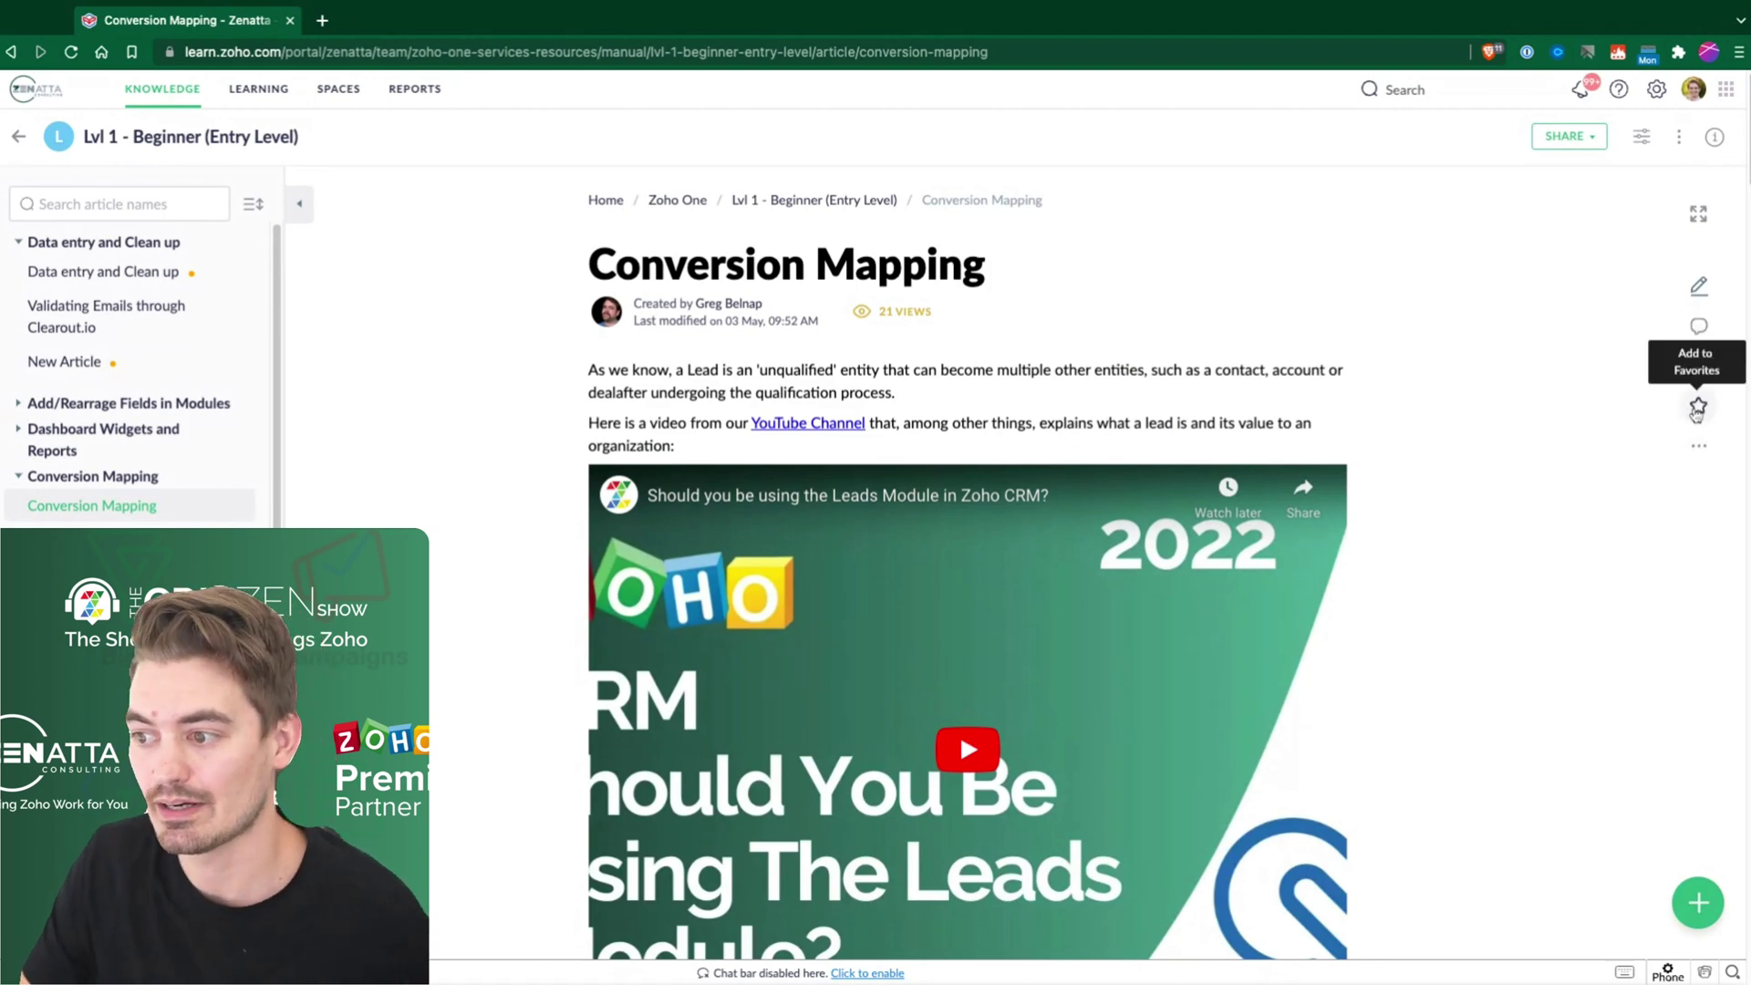
Show the Conversion Mapping article's more-options menu with Version History, Export to PDF and Move
{"action": "left_click", "coordinate": [1700, 448]}
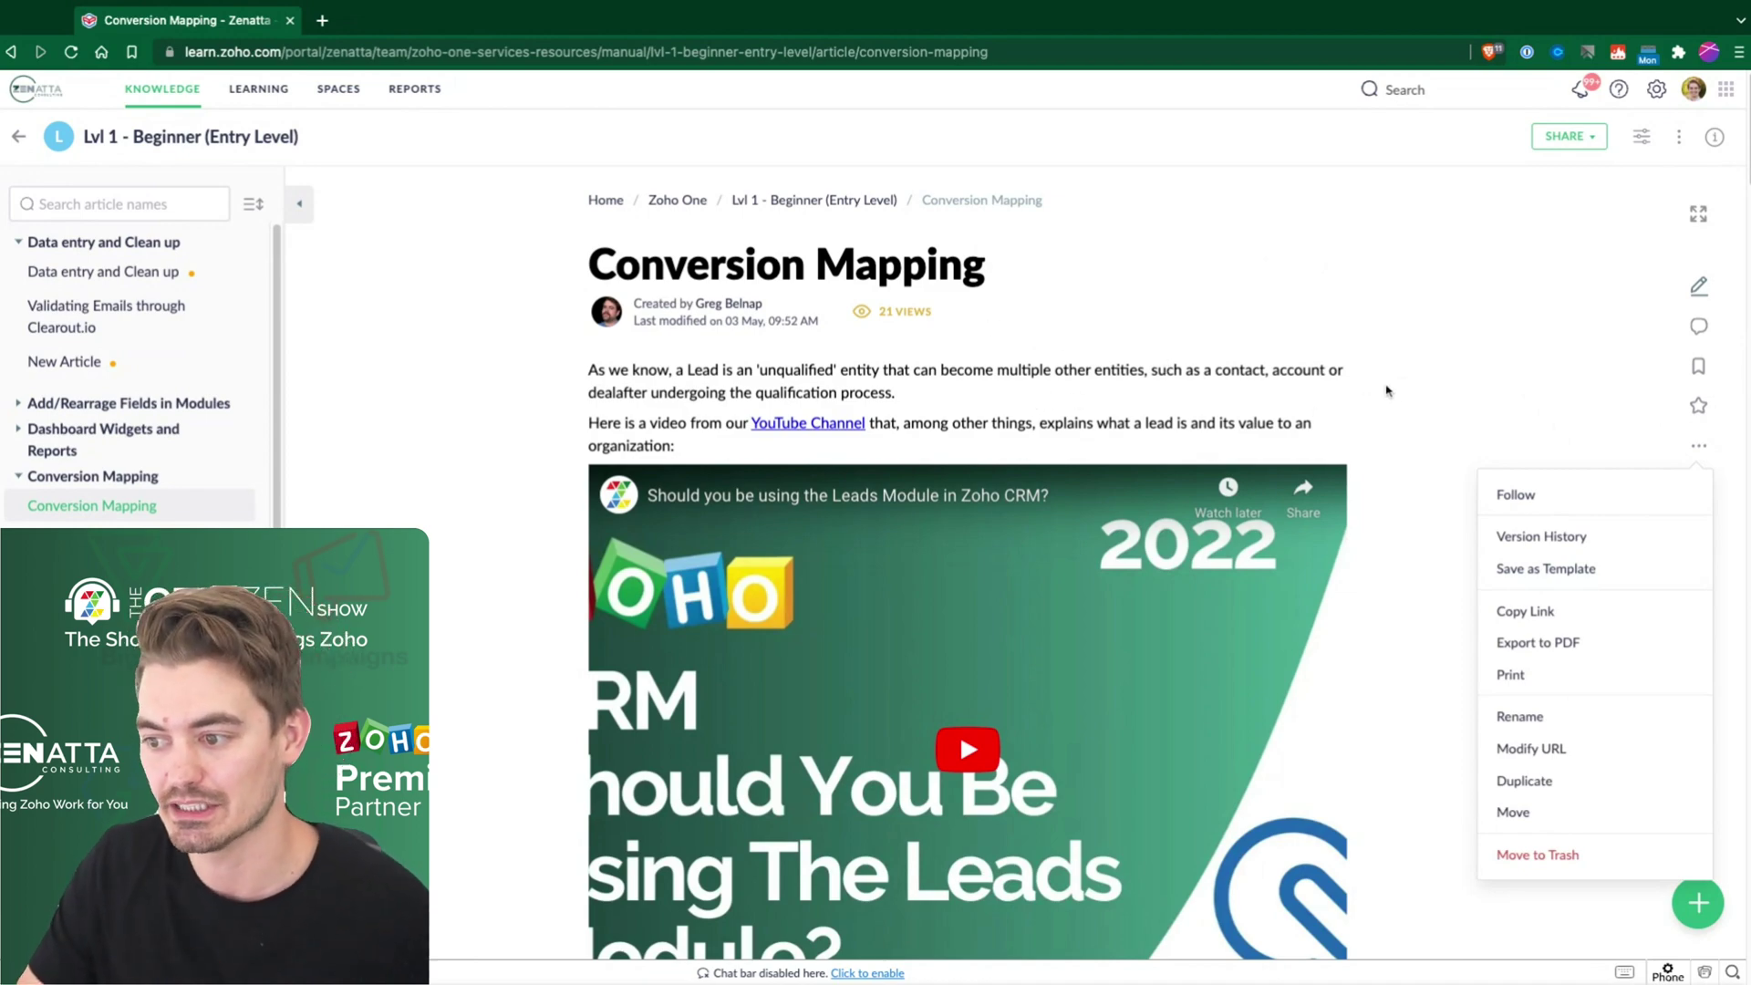
Close the options menu and scroll to the article's tags and helpfulness question
{"action": "left_click", "coordinate": [1386, 391]}
{"action": "scroll", "coordinate": [1466, 536], "scroll_direction": "down", "scroll_amount": 10}
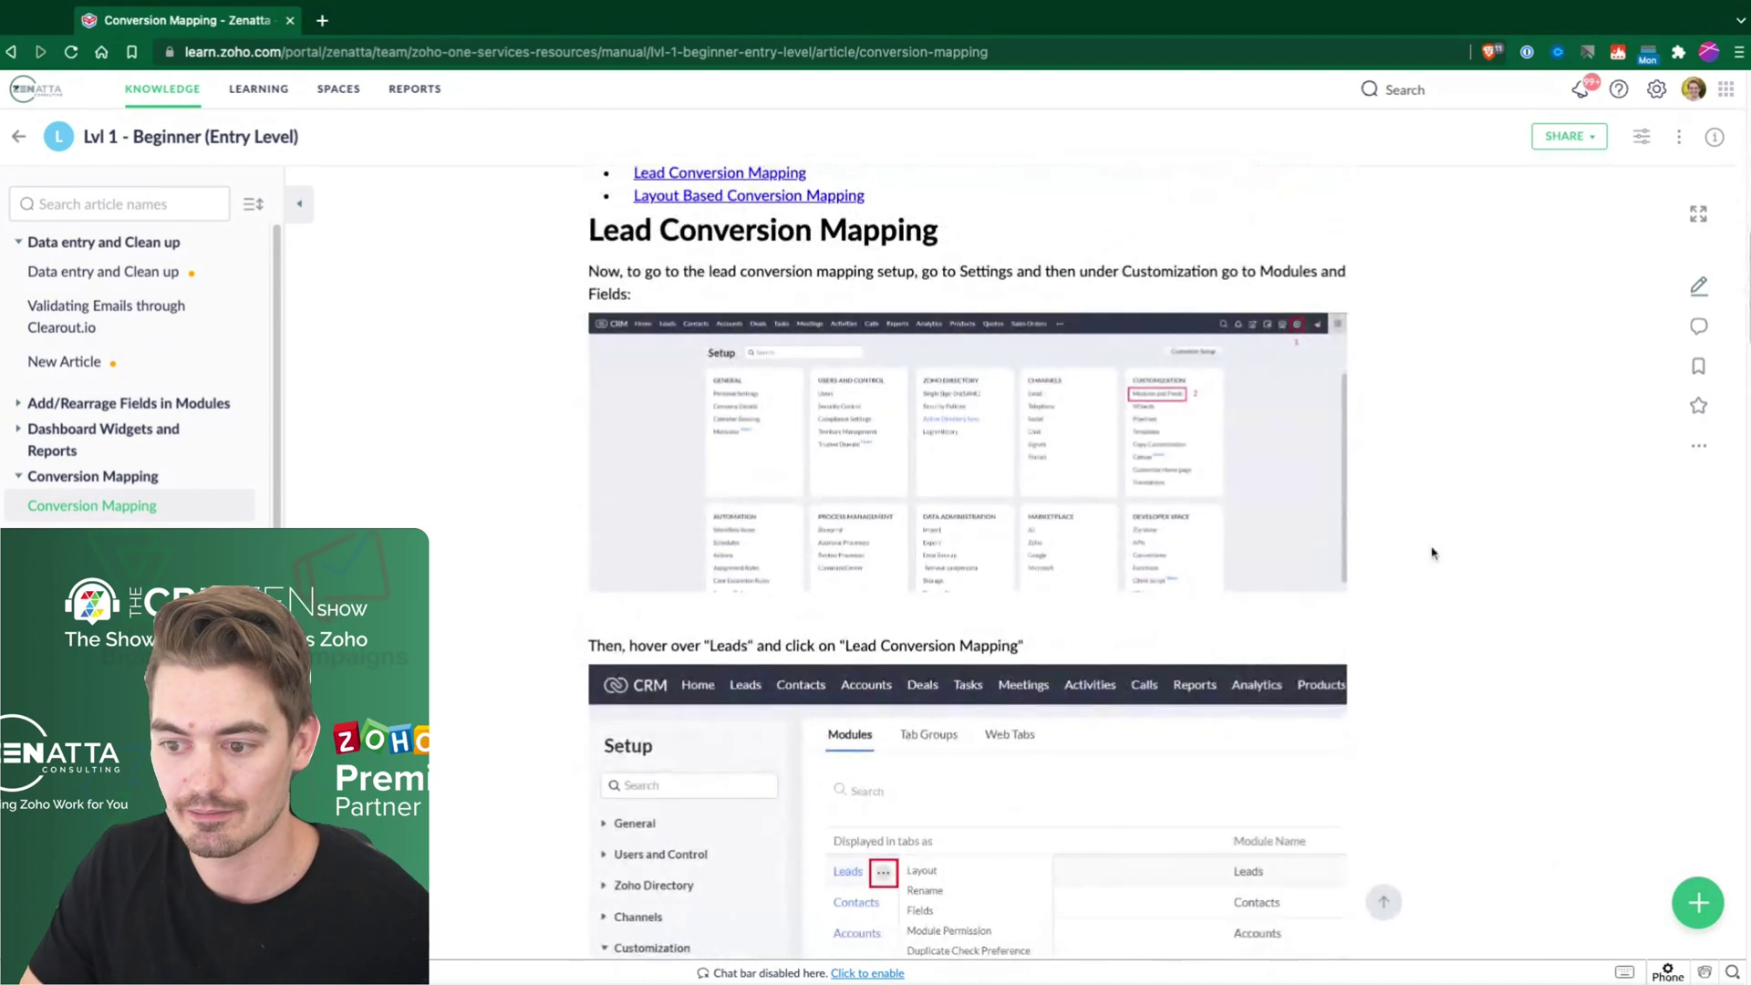
{"action": "scroll", "coordinate": [1432, 554], "scroll_direction": "down", "scroll_amount": 20}
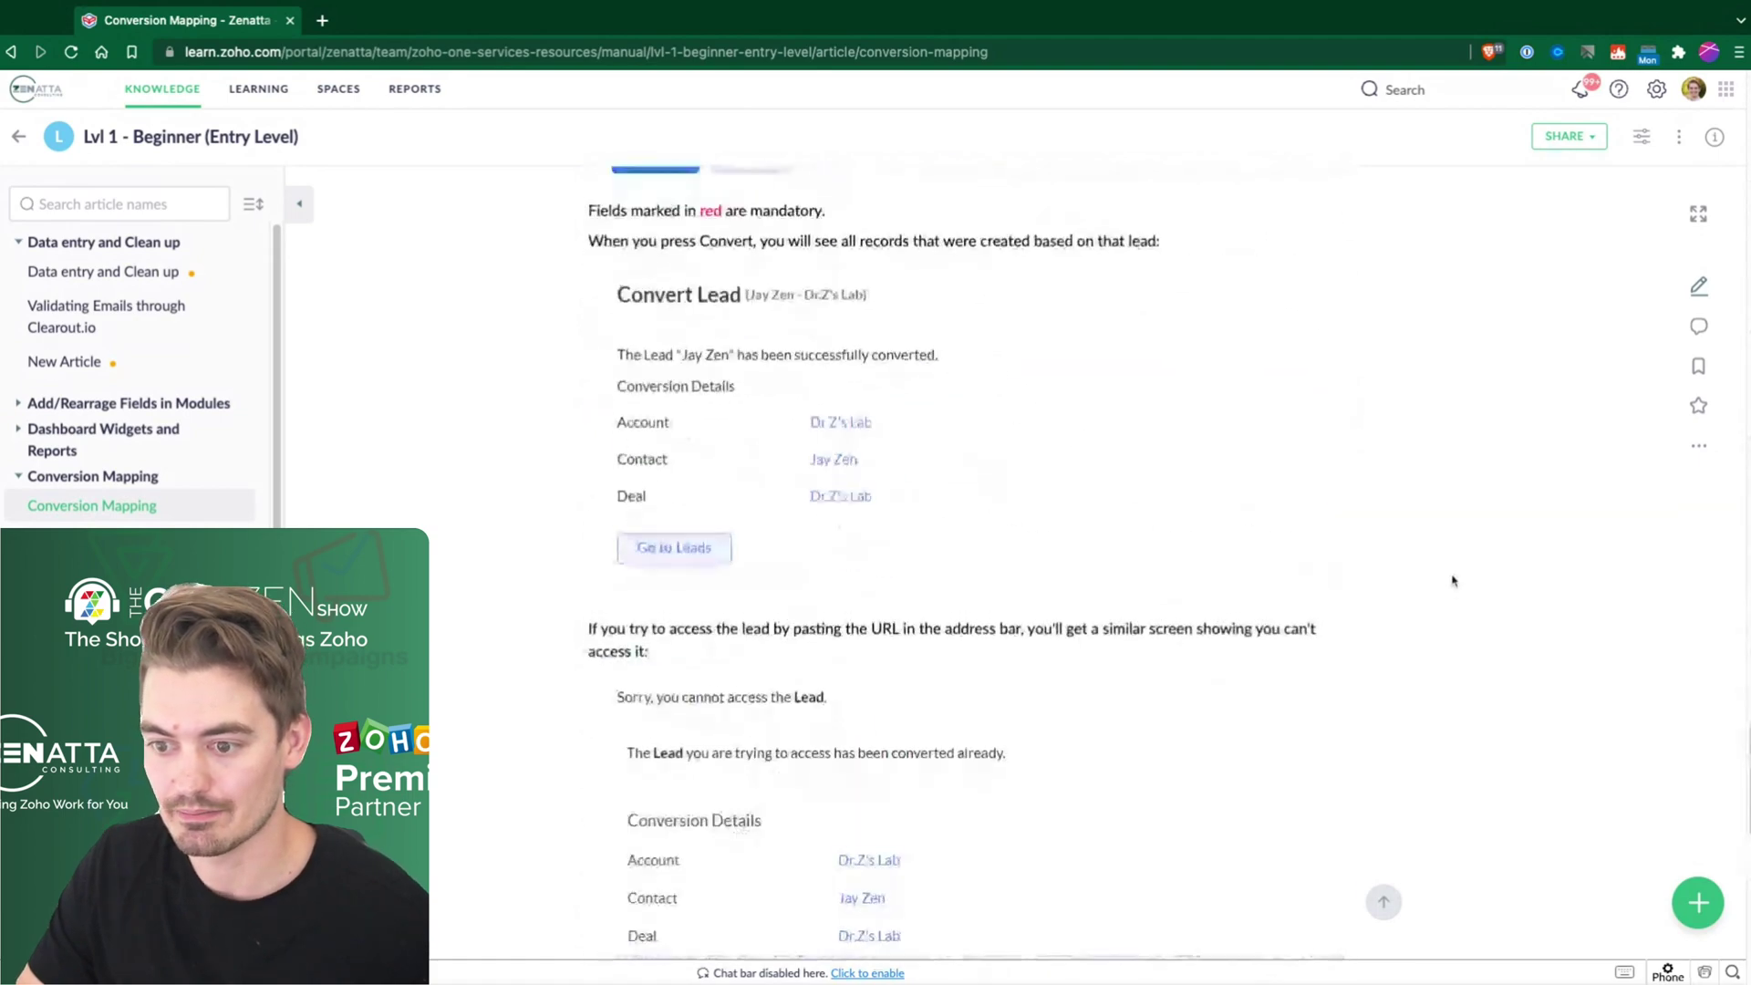
{"action": "scroll", "coordinate": [1453, 581], "scroll_direction": "down", "scroll_amount": 15}
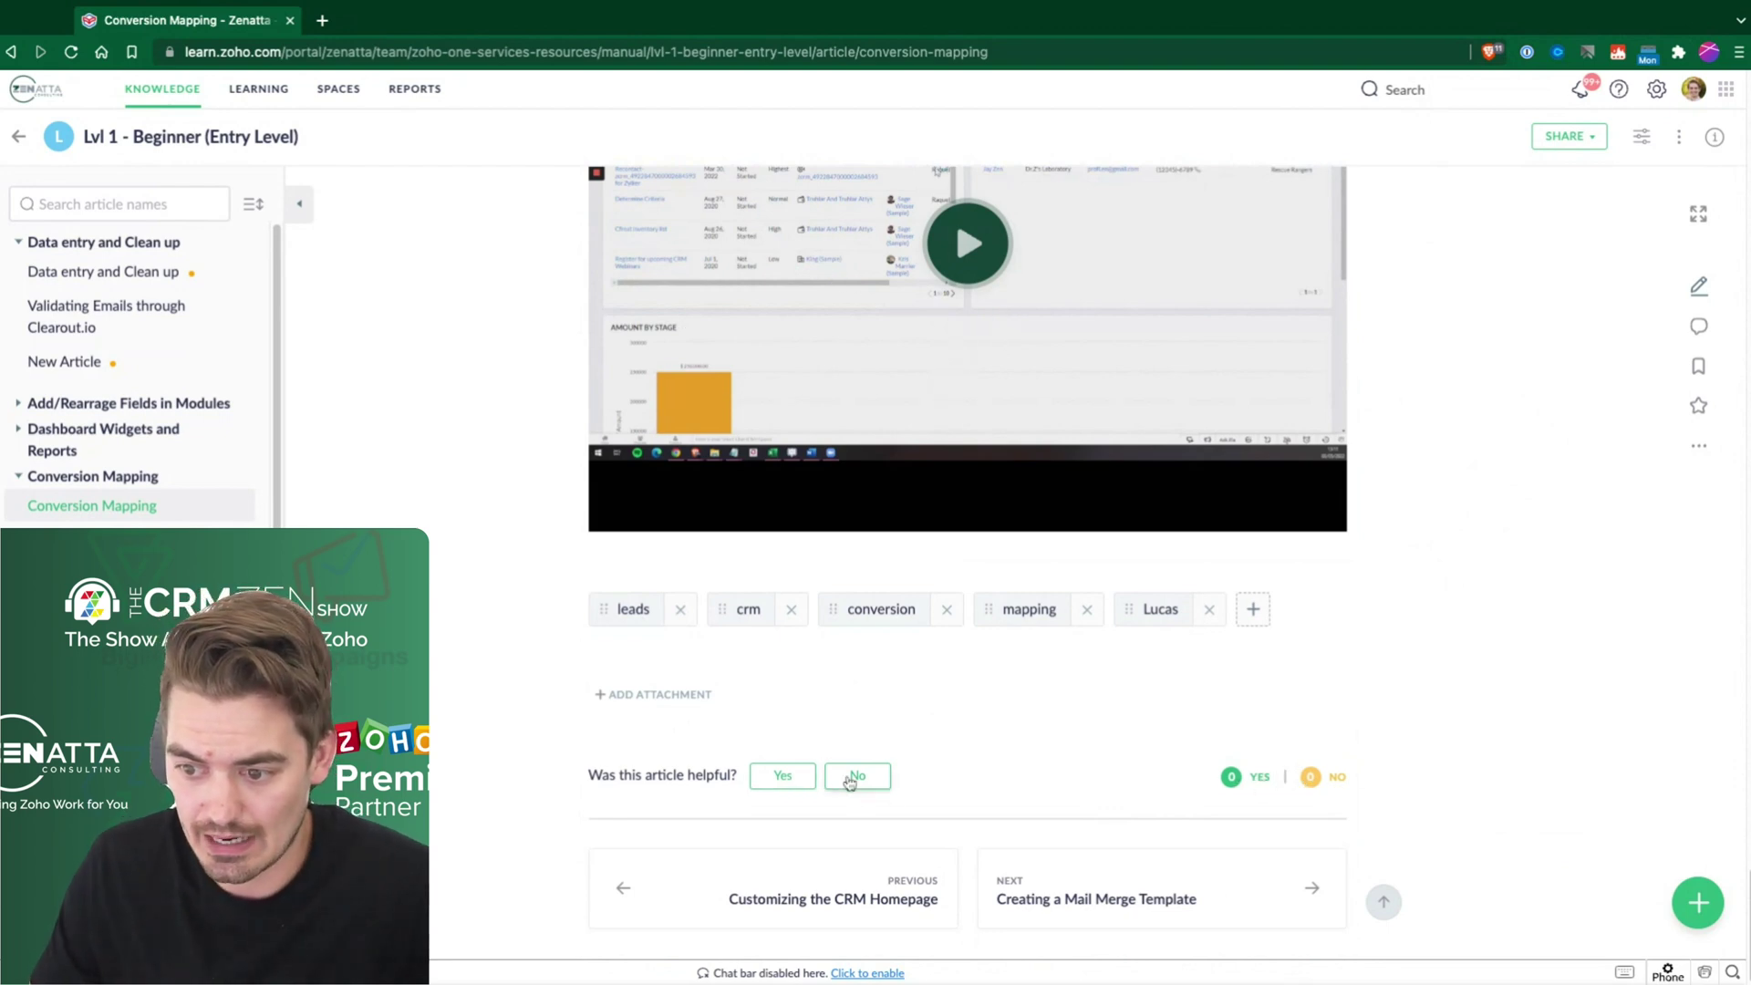
Vote Yes on the Conversion Mapping article's helpfulness question, recording one Yes vote
{"action": "left_click", "coordinate": [782, 775]}
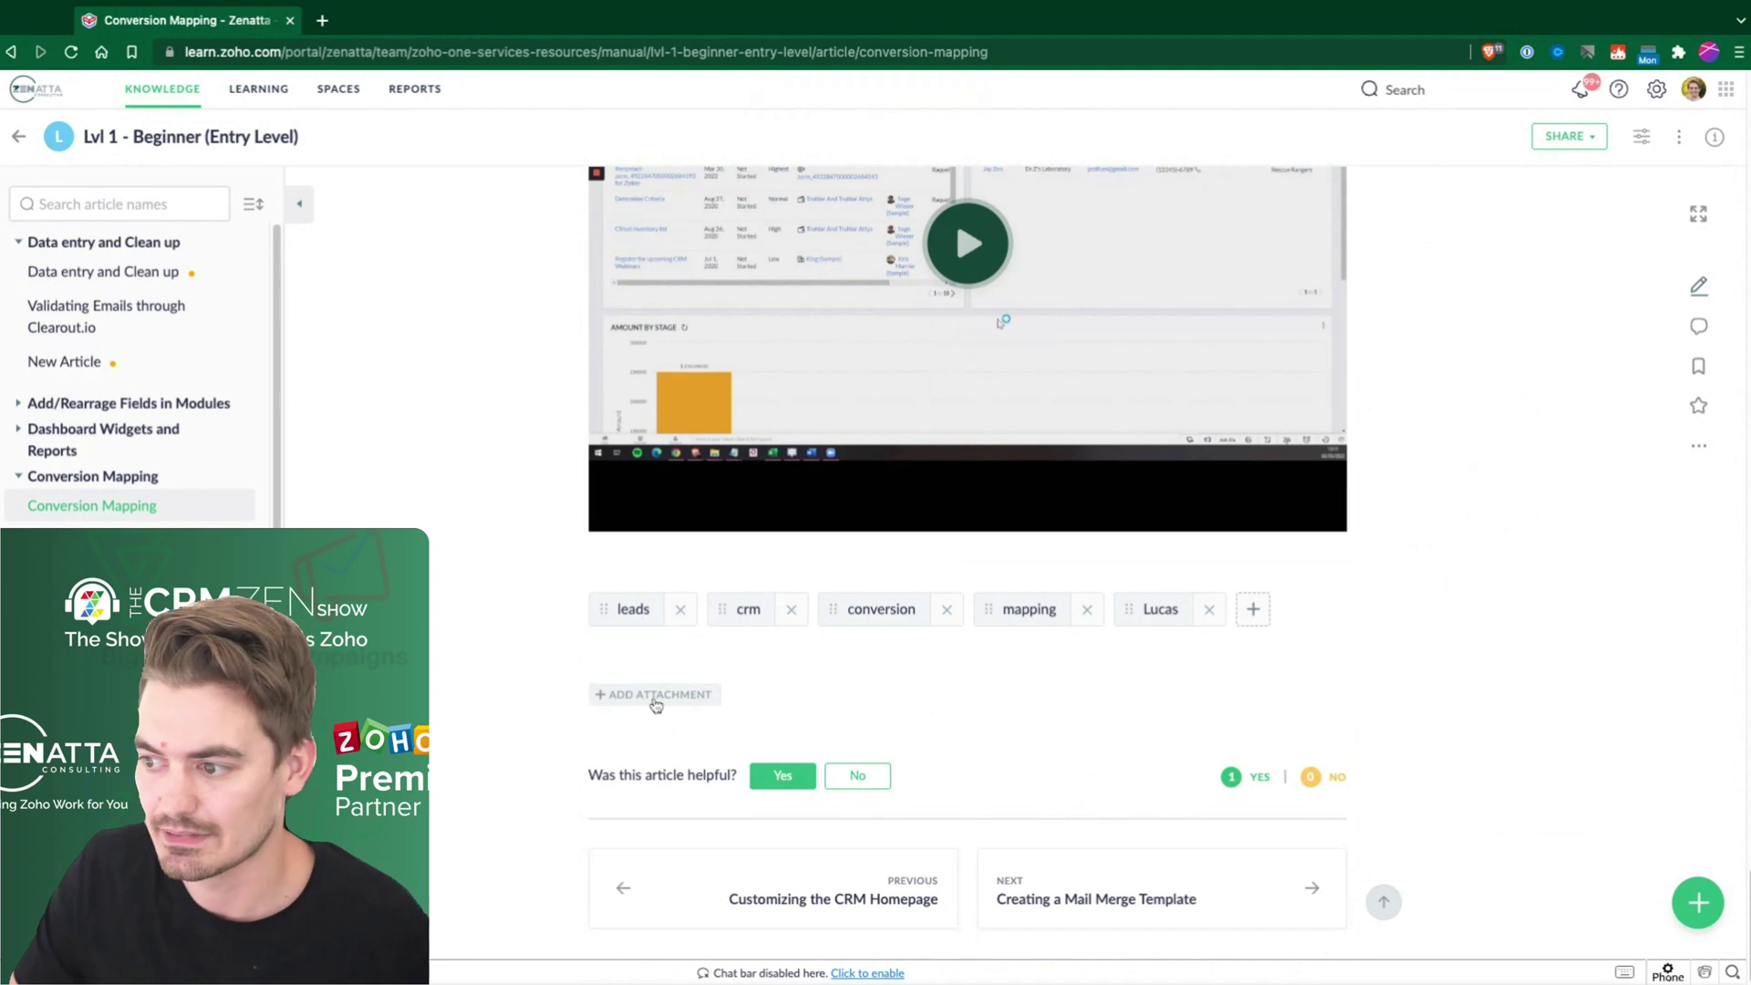
{"action": "scroll", "coordinate": [1384, 684], "scroll_direction": "up", "scroll_amount": 3}
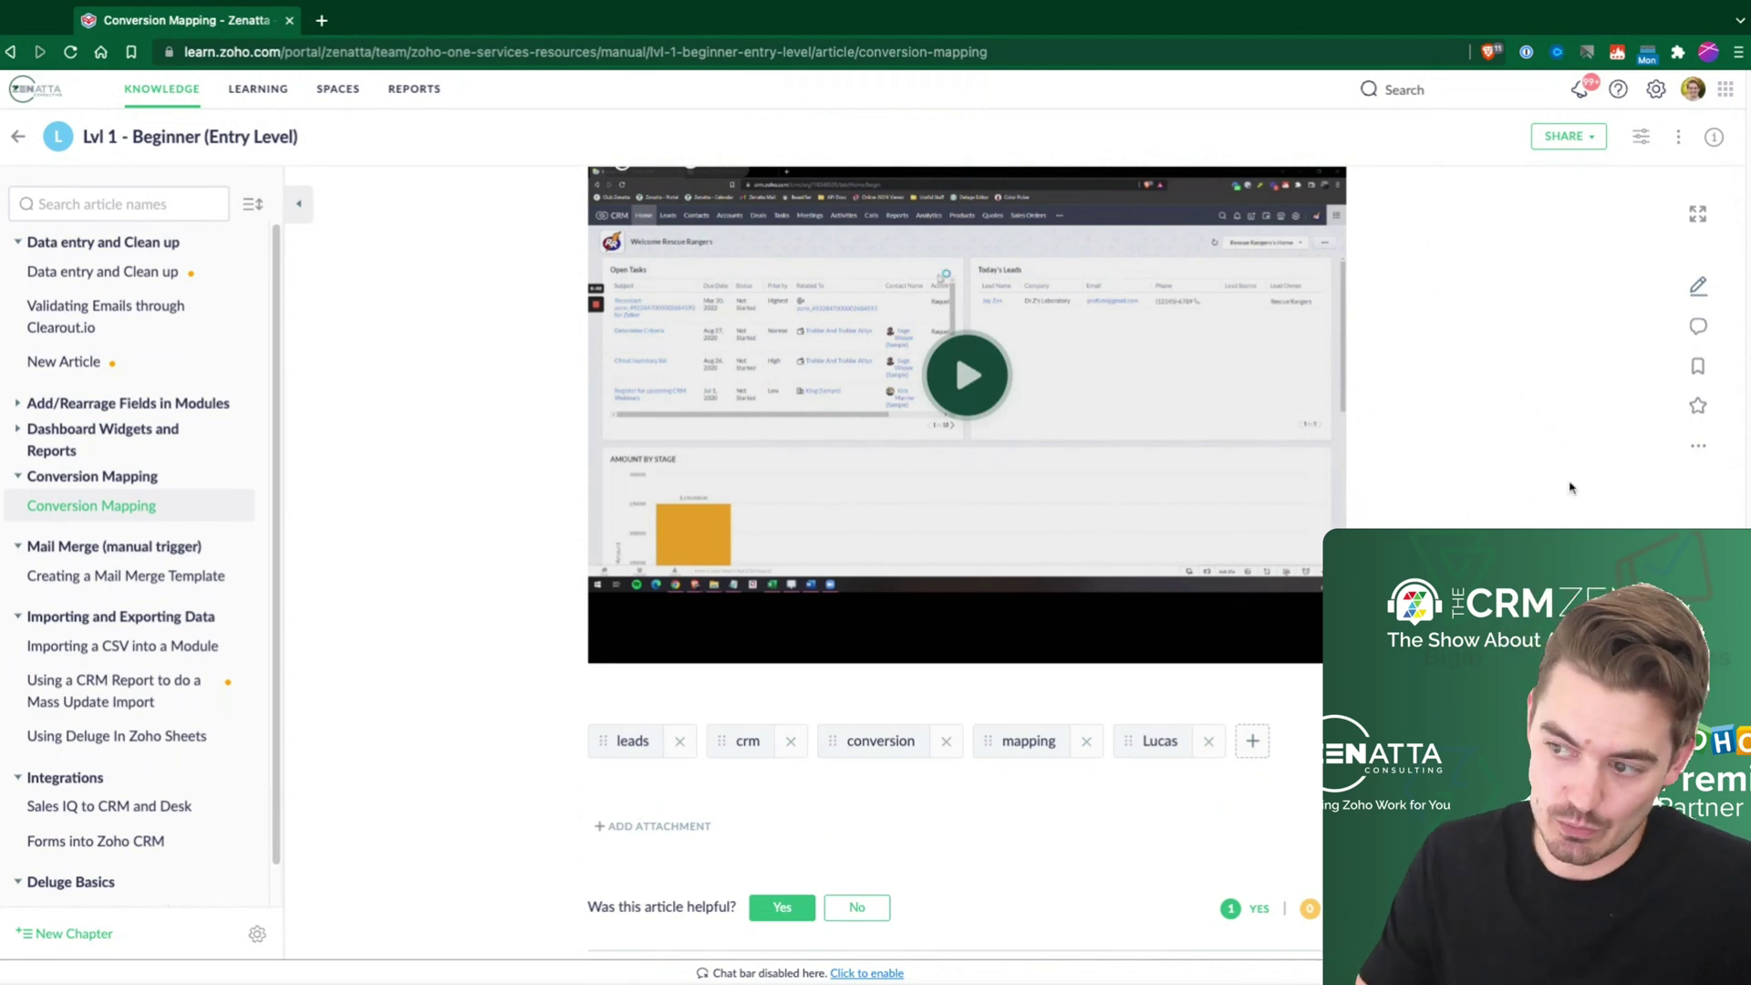
Move the Lvl 1 - Beginner (Entry Level) manual into the Zoho Creator space
{"action": "left_click", "coordinate": [1678, 137]}
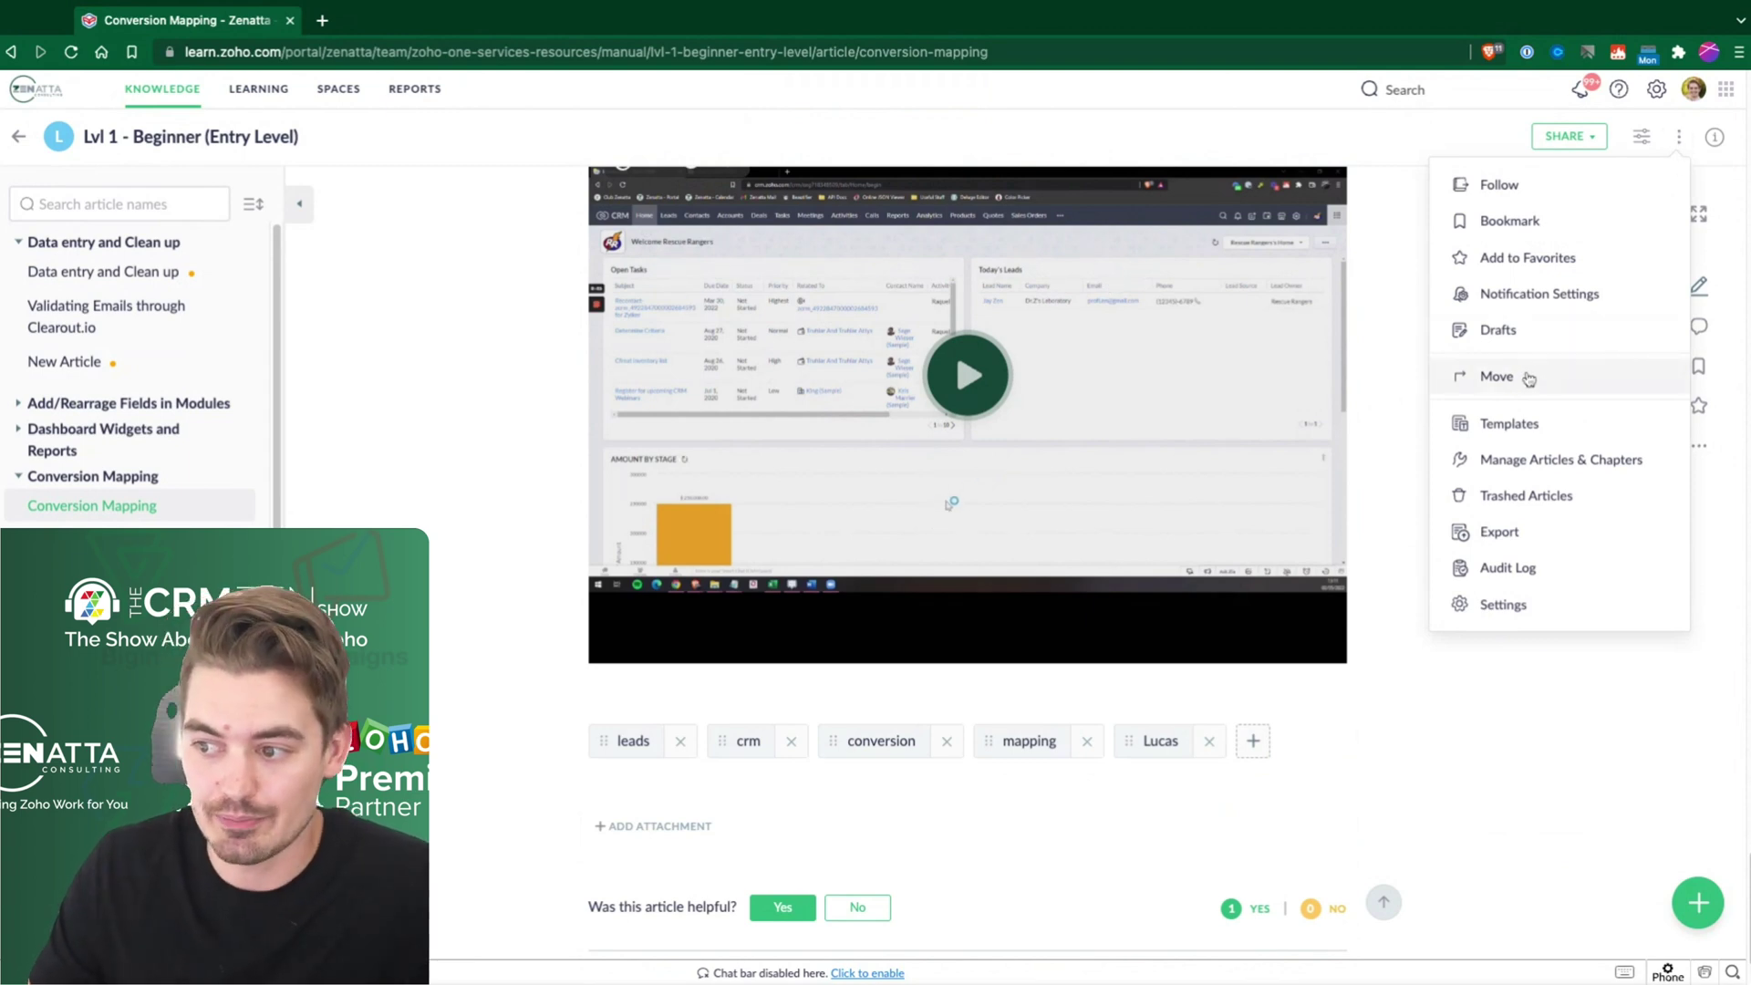
{"action": "left_click", "coordinate": [1487, 377]}
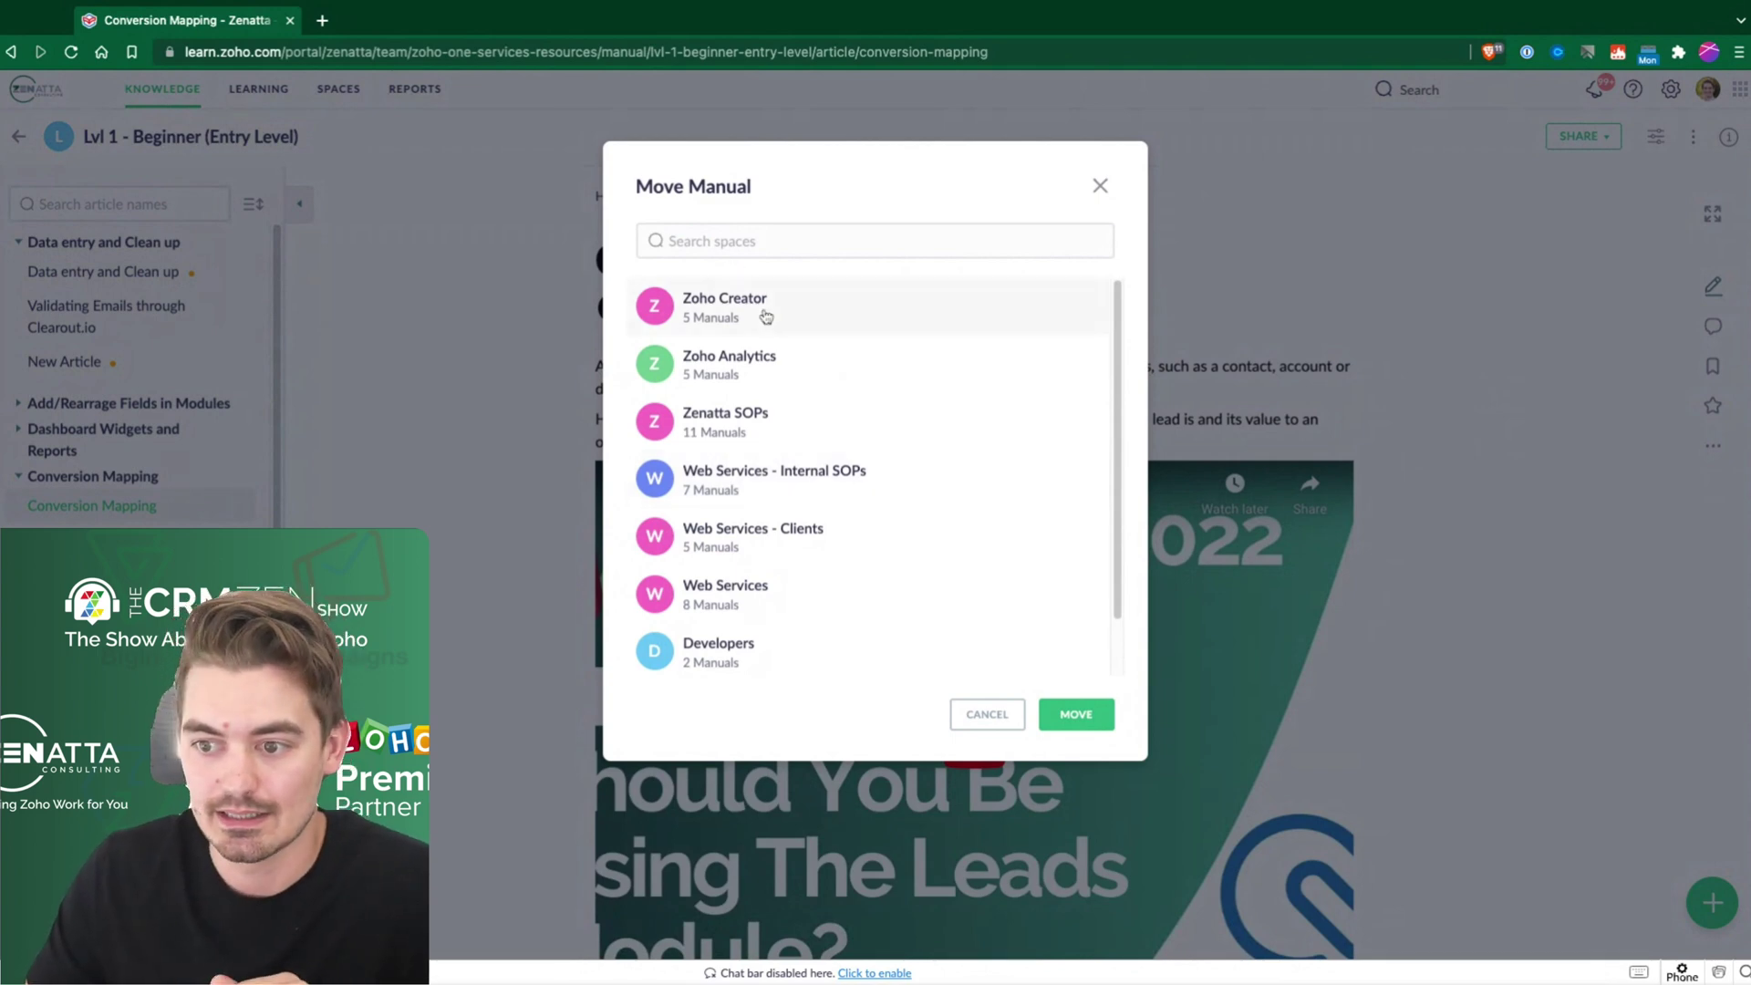
{"action": "left_click", "coordinate": [715, 339]}
{"action": "left_click", "coordinate": [1054, 710]}
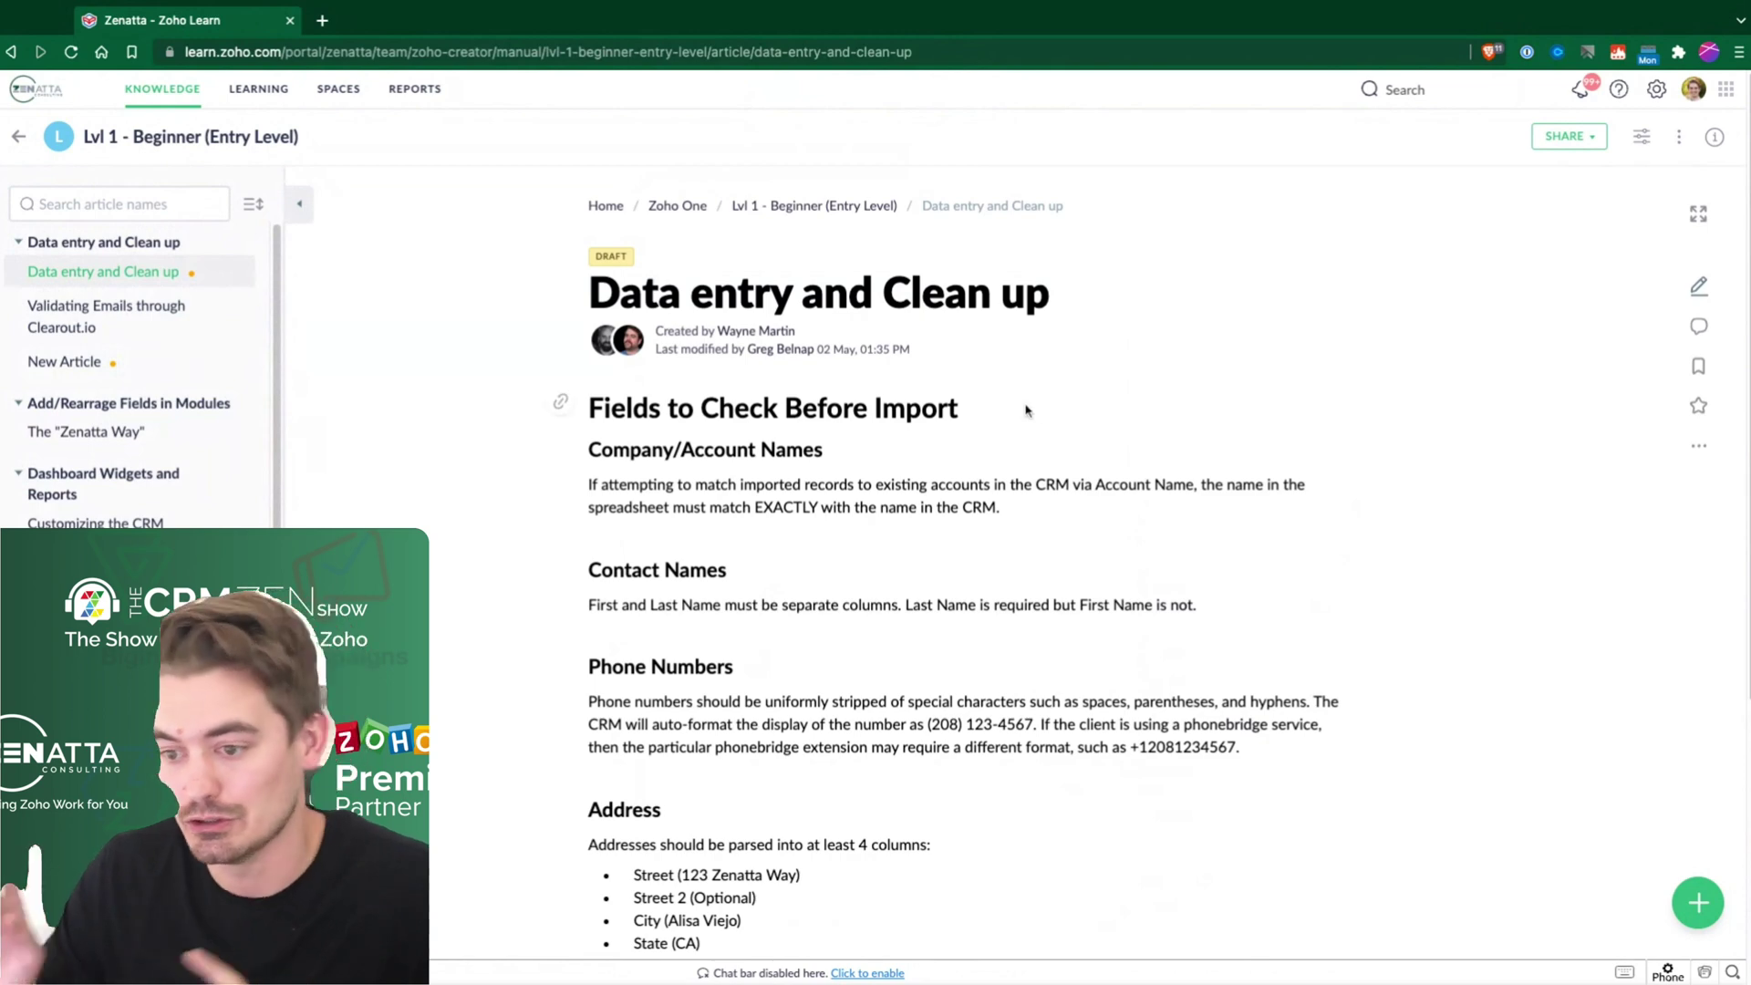
Preview the top-tab layout and Serif font, then revert to the sidebar layout and Default font
{"action": "left_click", "coordinate": [1645, 142]}
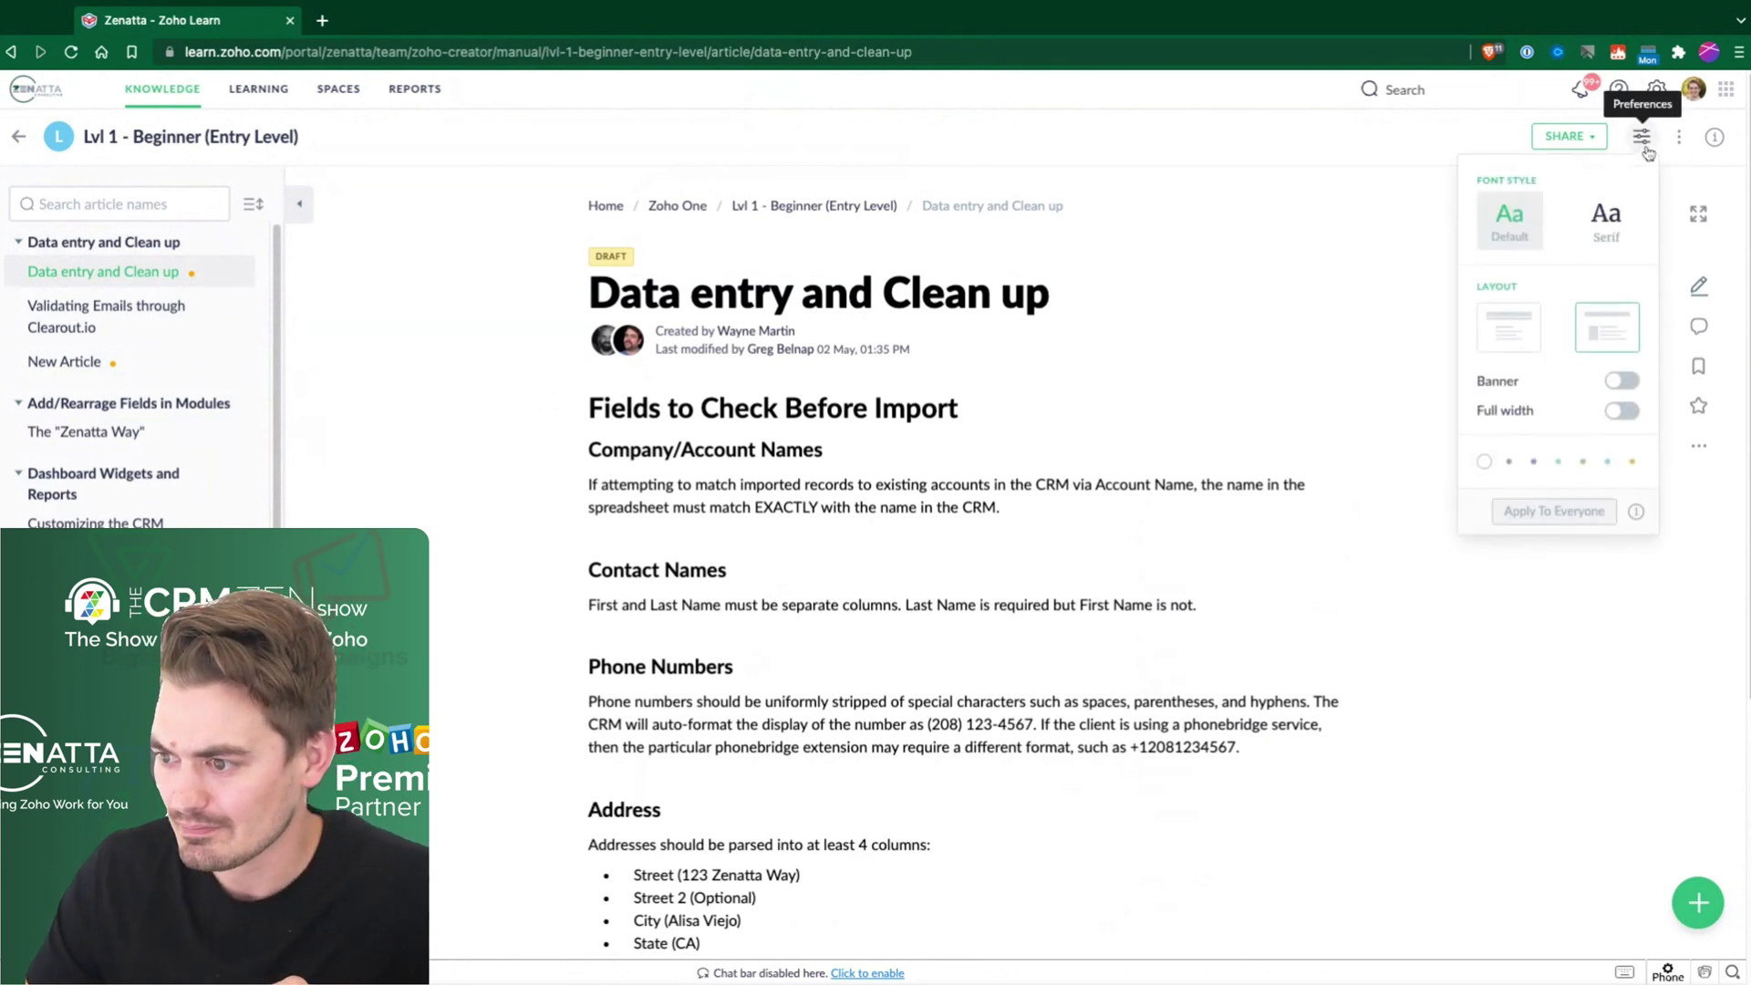
{"action": "left_click", "coordinate": [1539, 340]}
{"action": "left_click", "coordinate": [1607, 333]}
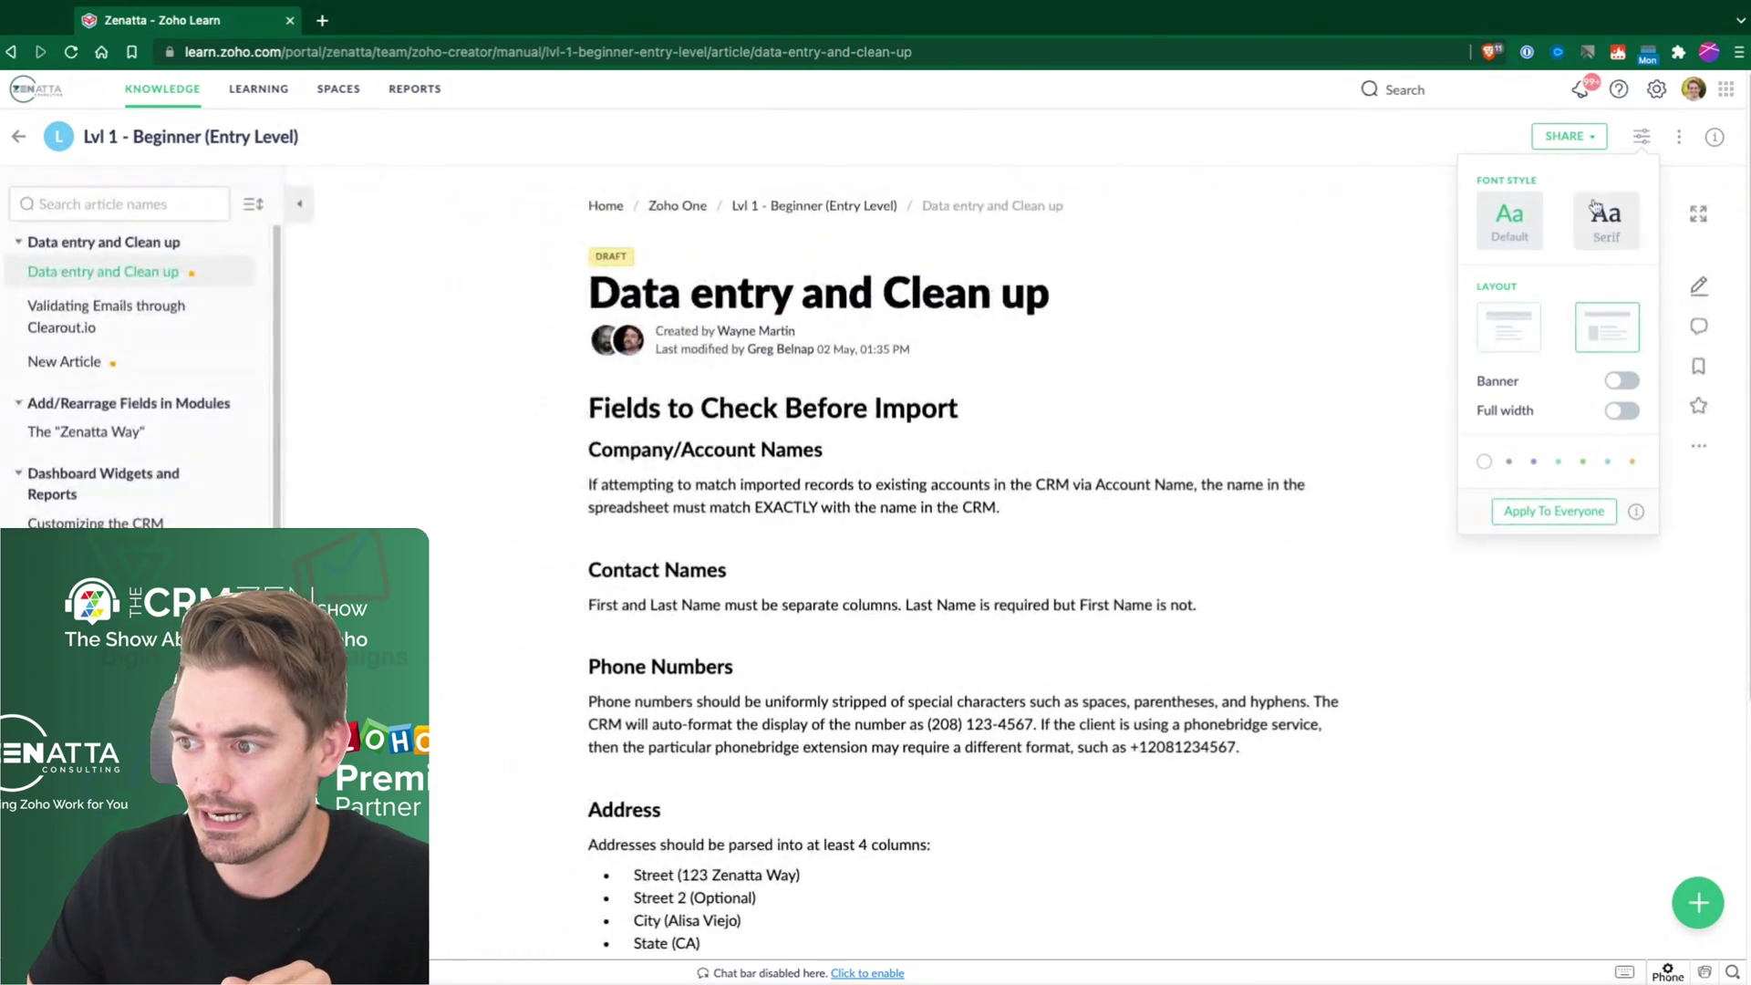
{"action": "left_click", "coordinate": [1595, 209]}
{"action": "left_click", "coordinate": [1510, 217]}
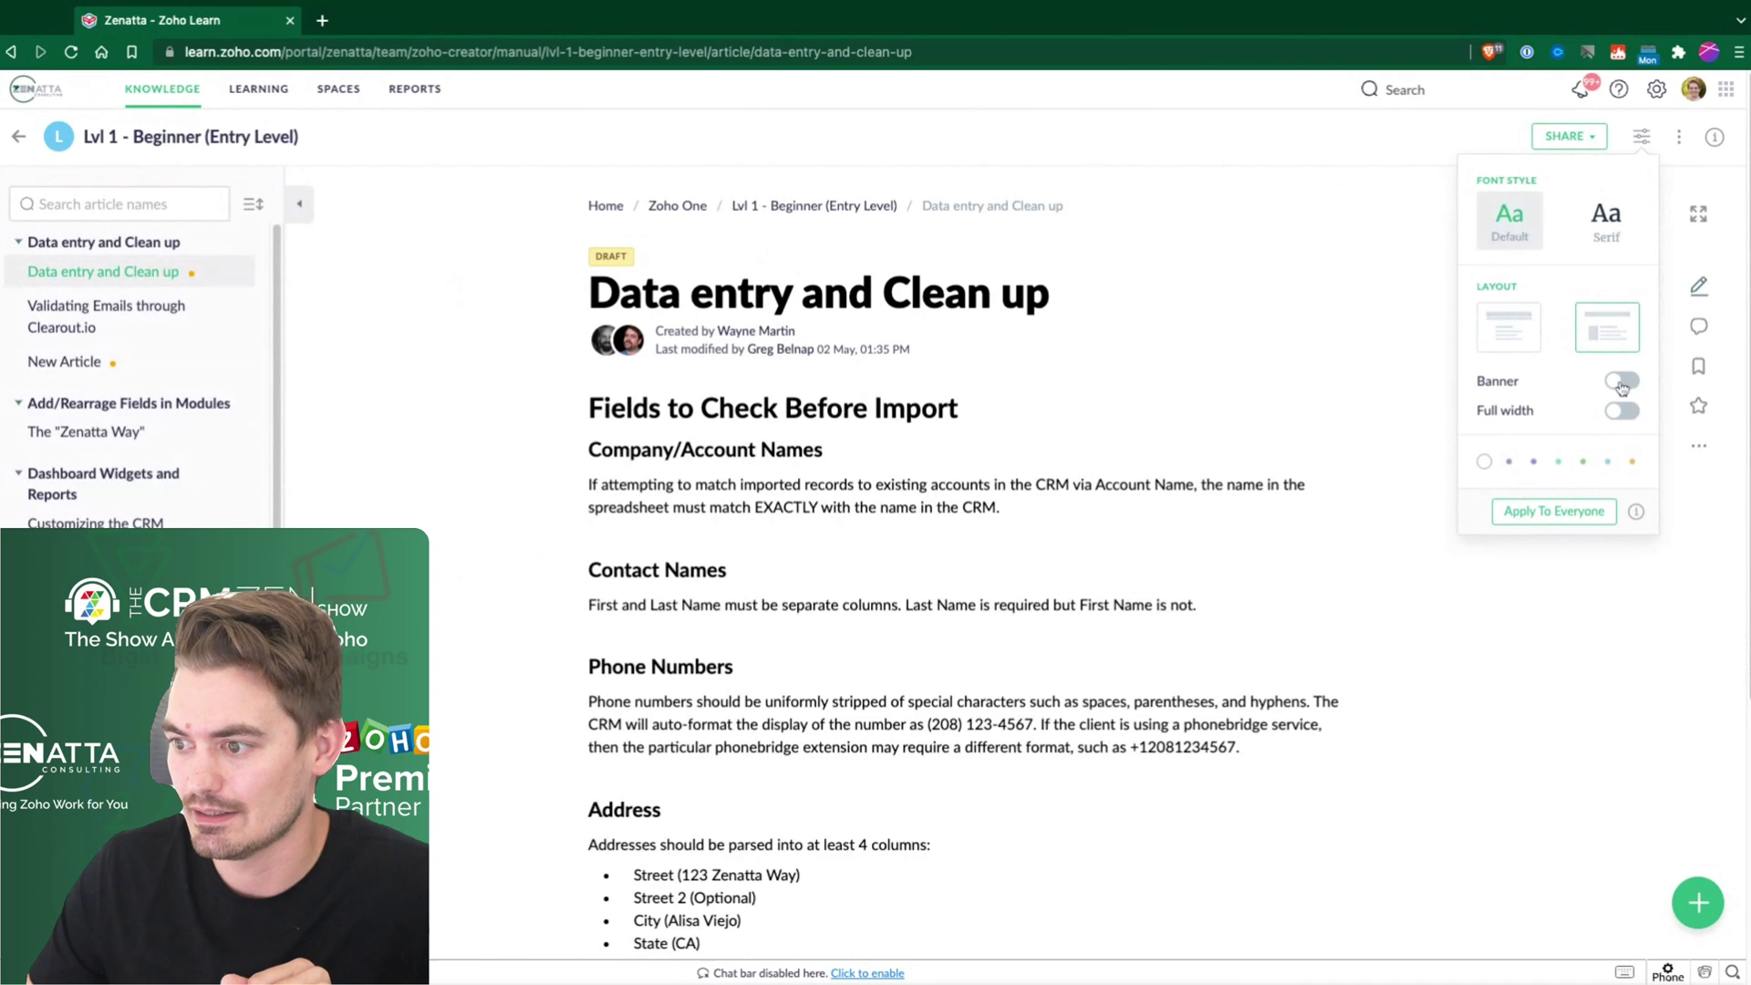
Turn on the zigzag banner and keep the article at full width
{"action": "left_click", "coordinate": [1623, 383]}
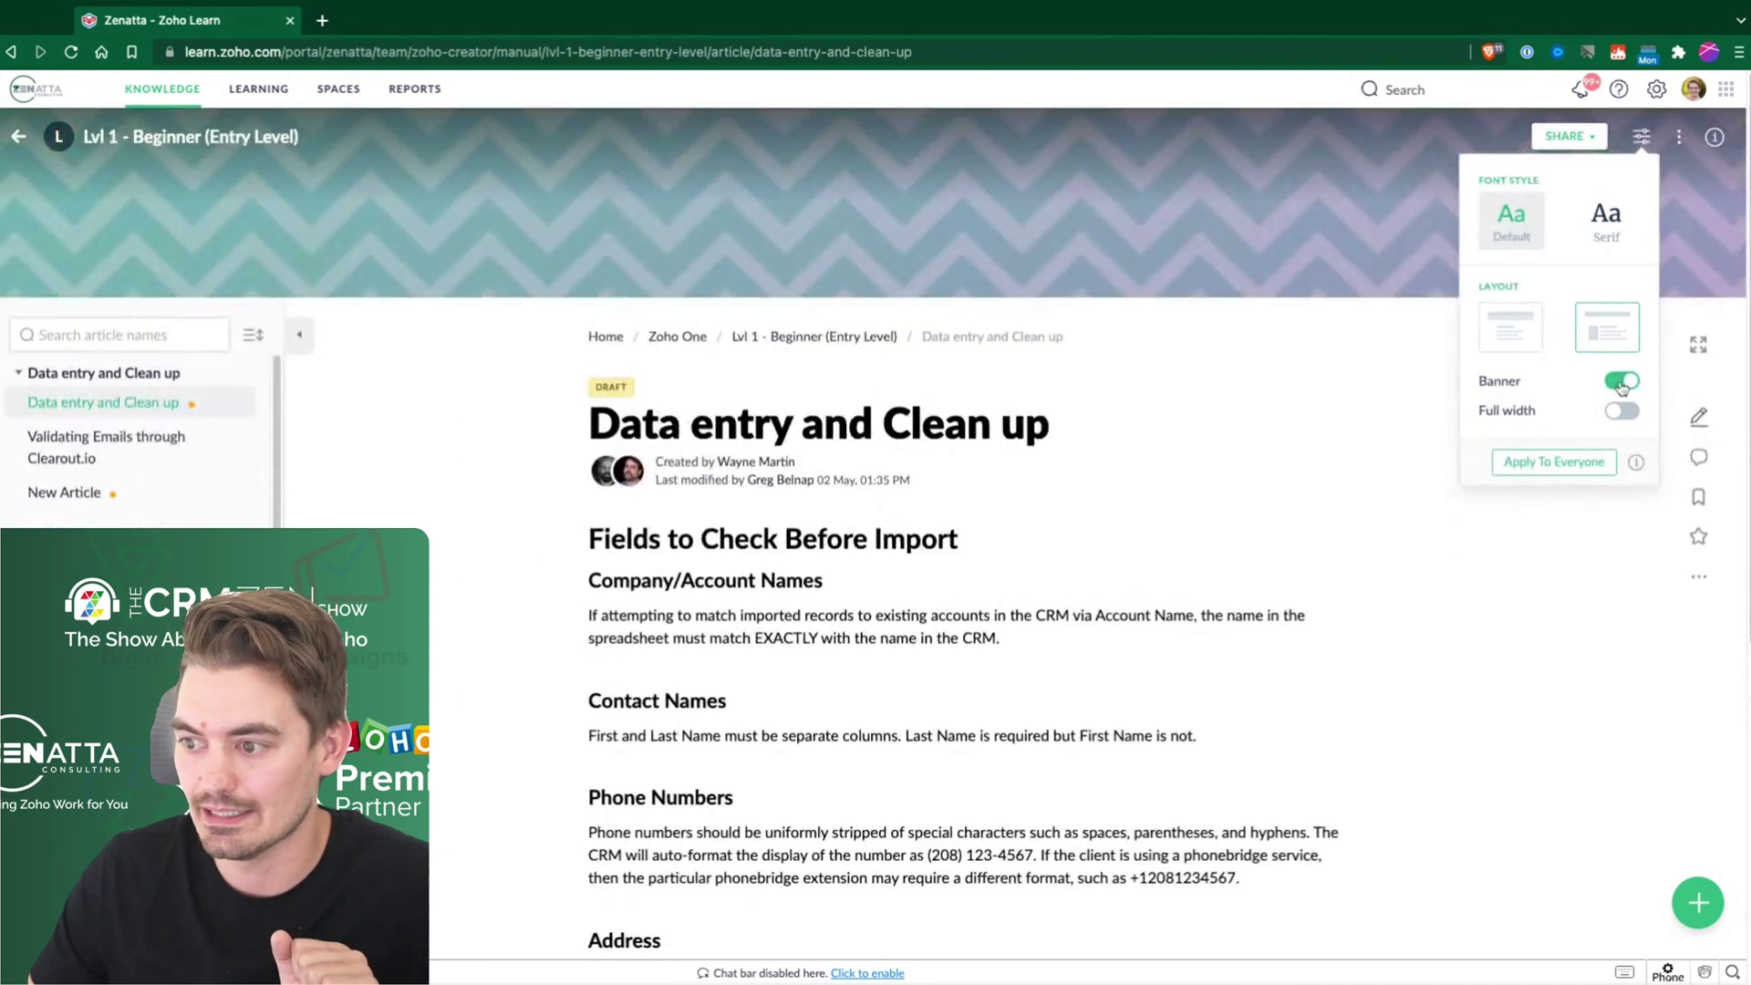
{"action": "left_click", "coordinate": [1620, 415]}
{"action": "left_click", "coordinate": [1621, 414]}
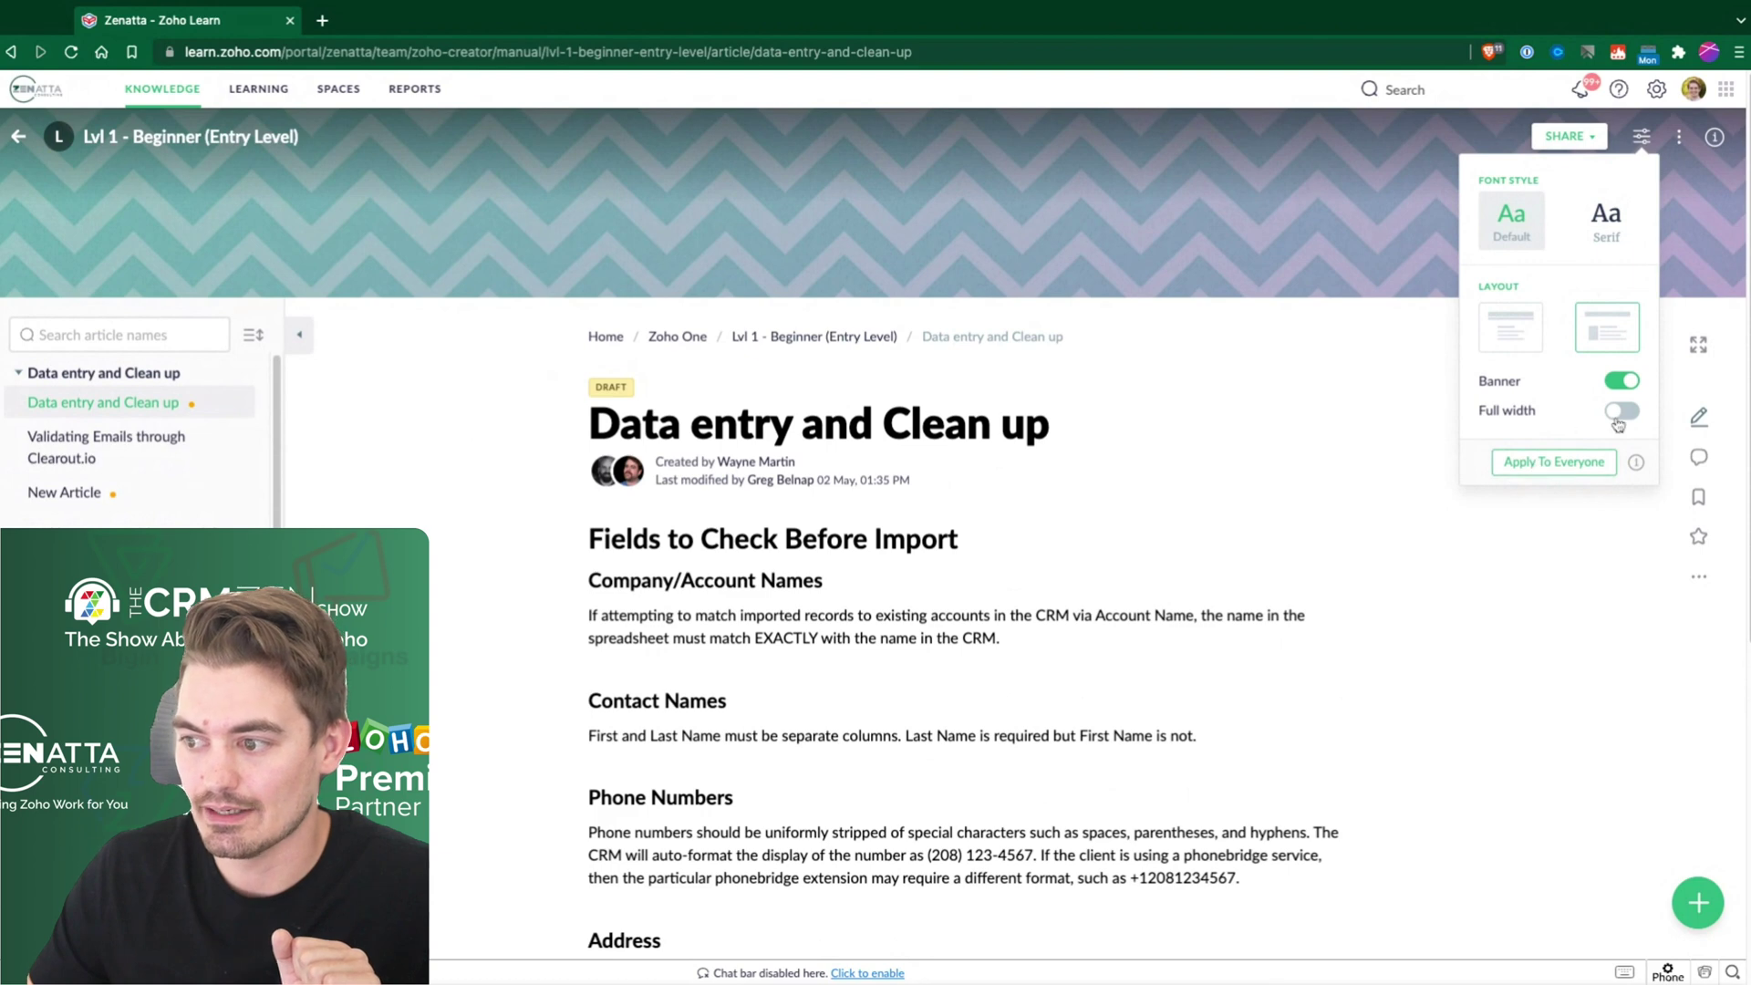
{"action": "left_click", "coordinate": [1620, 418]}
{"action": "left_click", "coordinate": [1125, 421]}
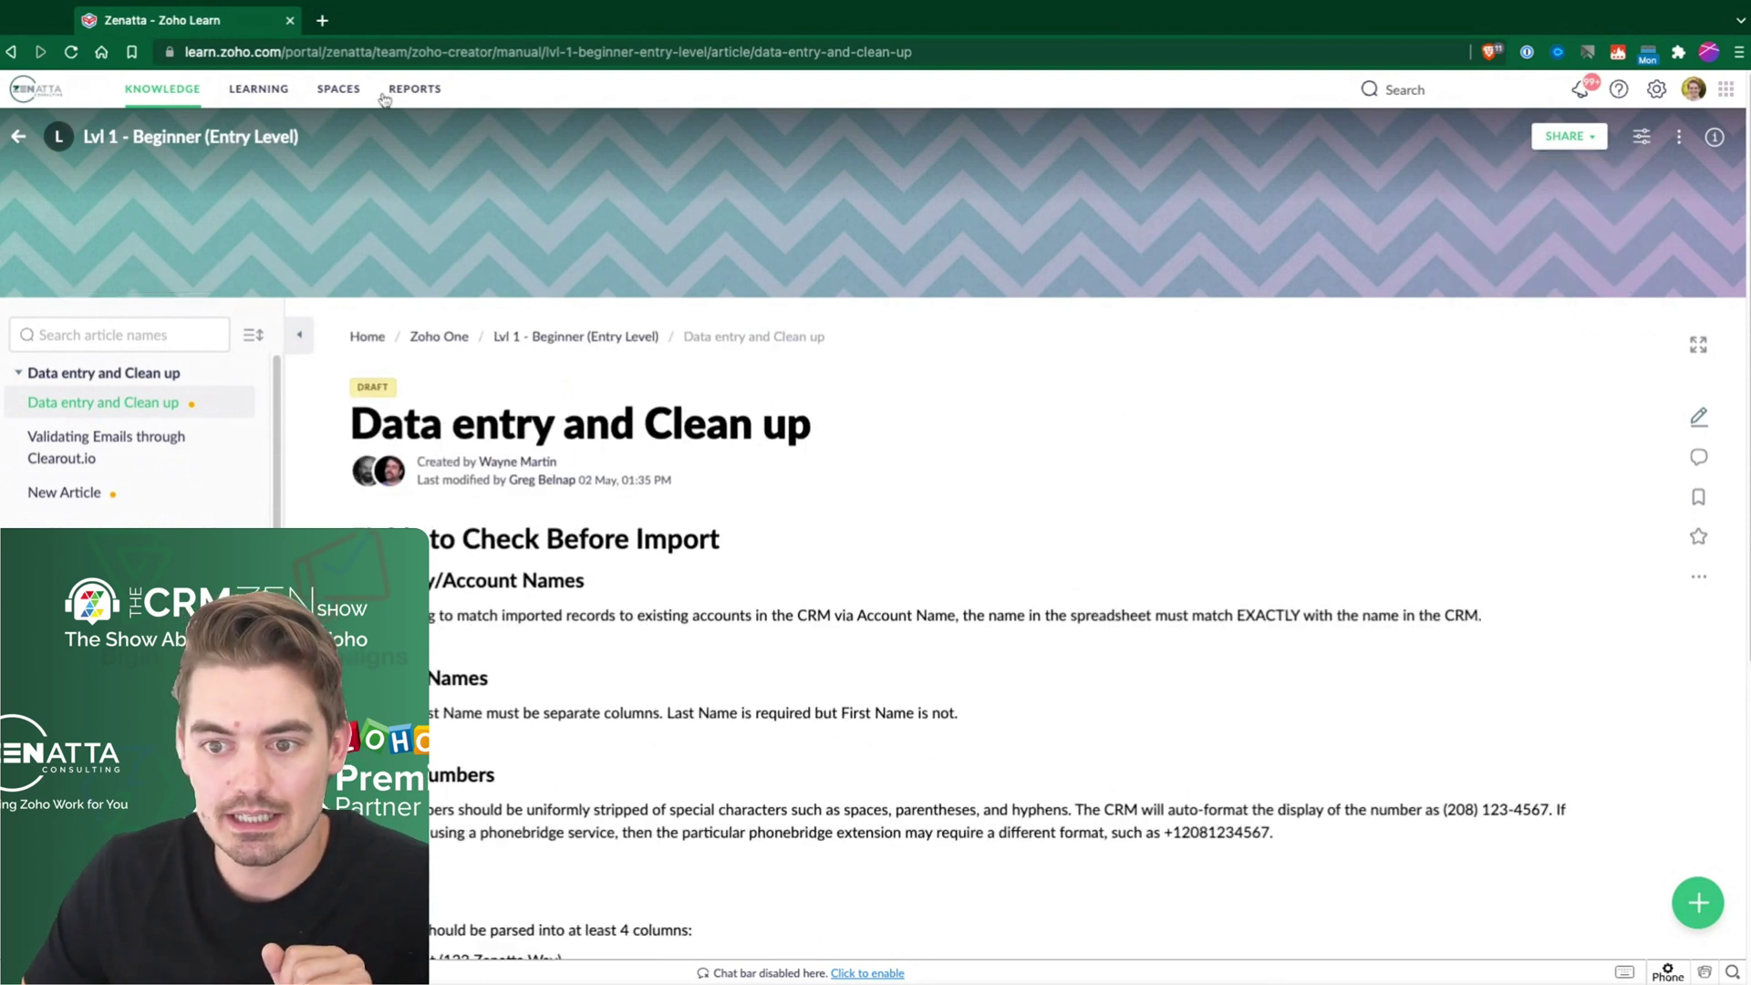
Return to the Spaces page, where Zoho Creator now lists 6 manuals
{"action": "left_click", "coordinate": [331, 94]}
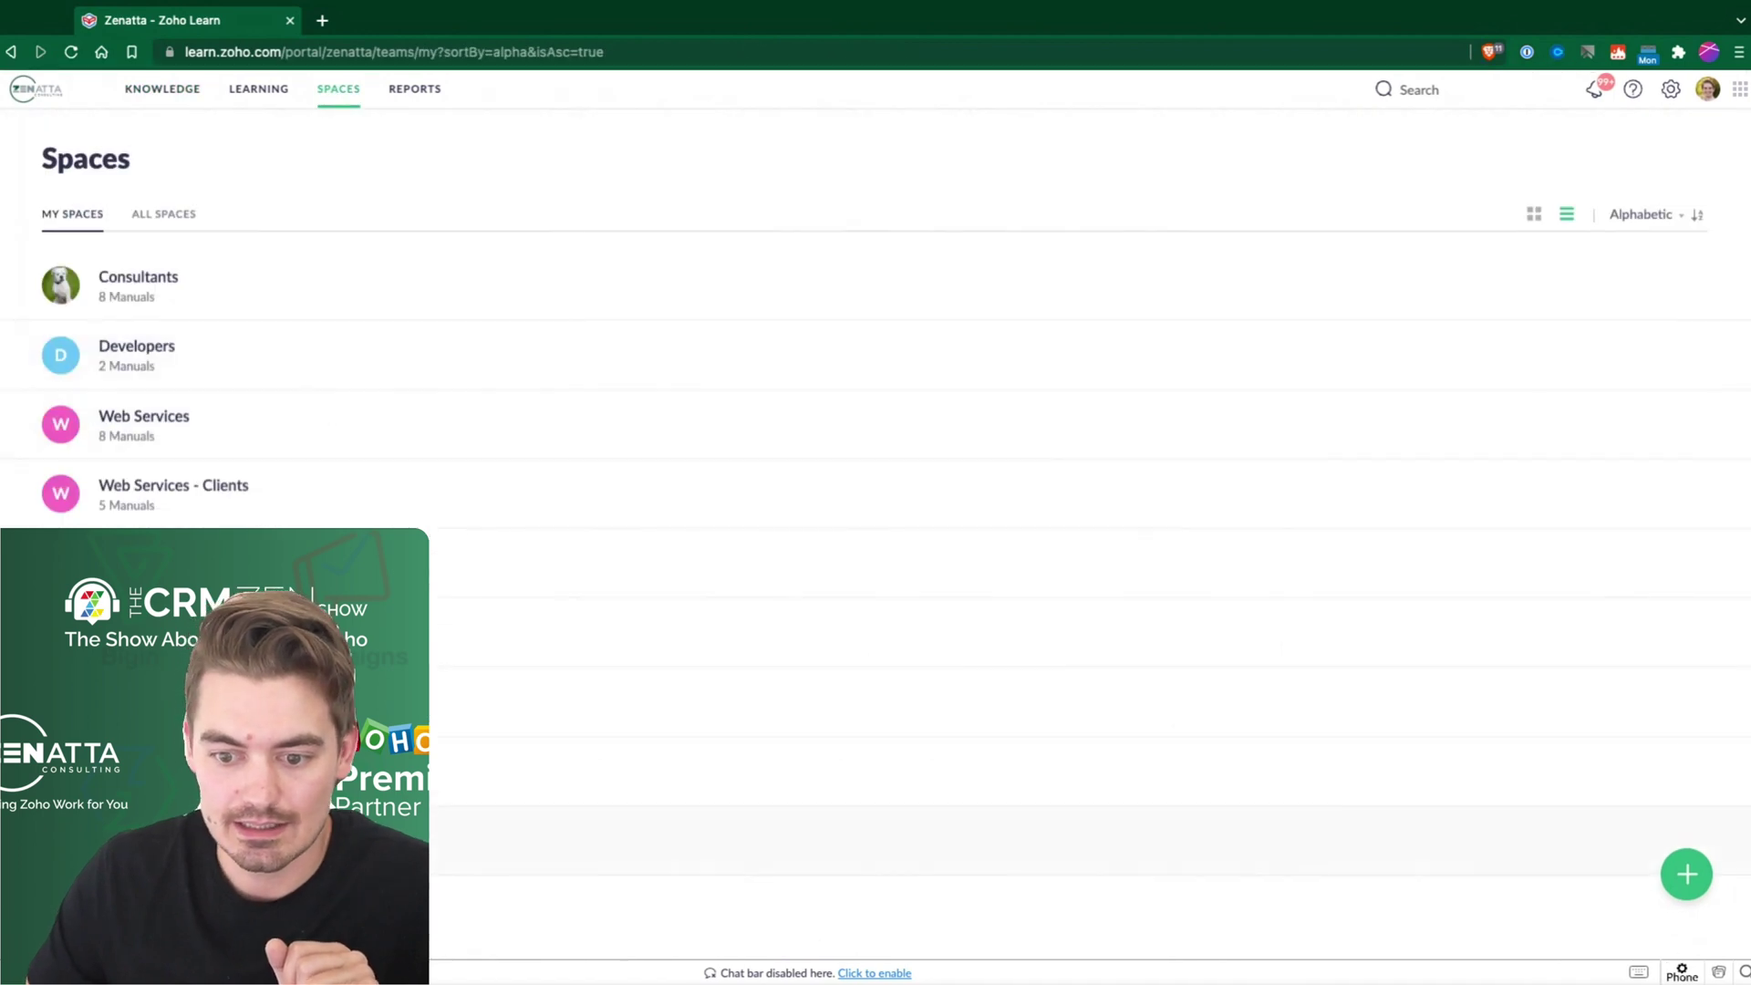